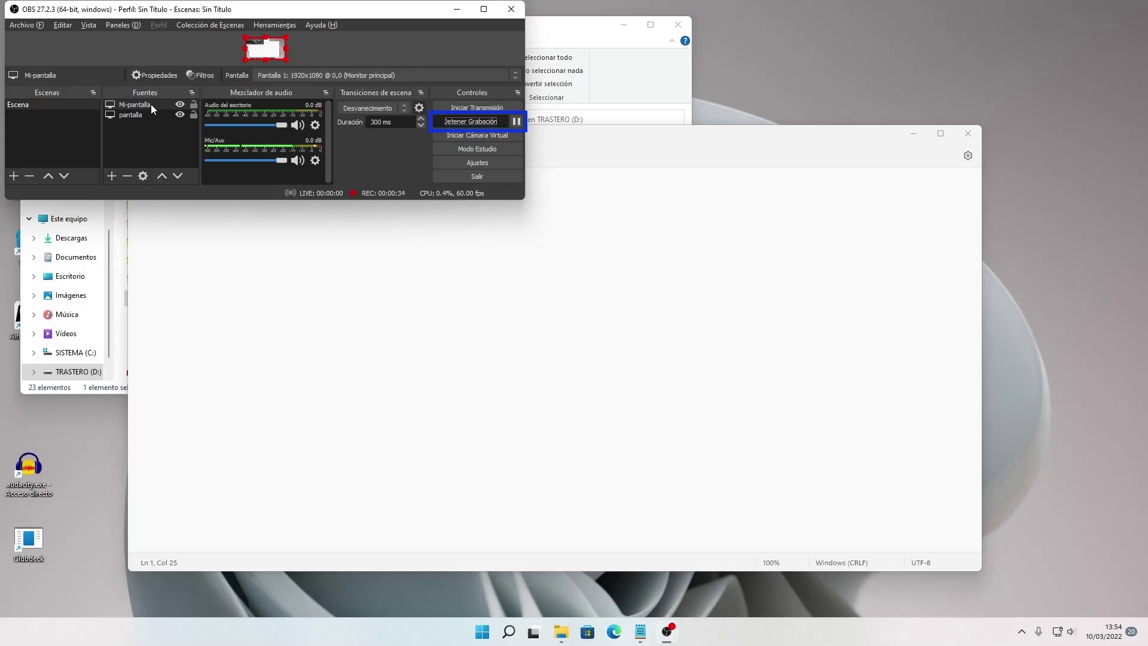
{"action": "key", "text": "alt+Tab"}
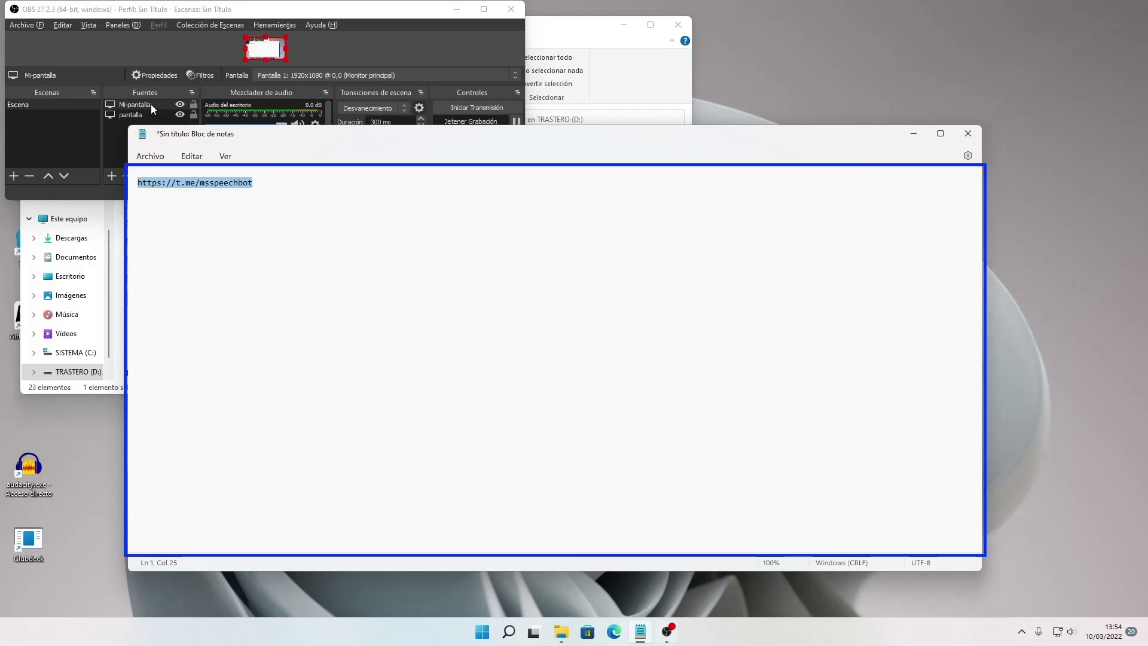
{"action": "key", "text": "Home"}
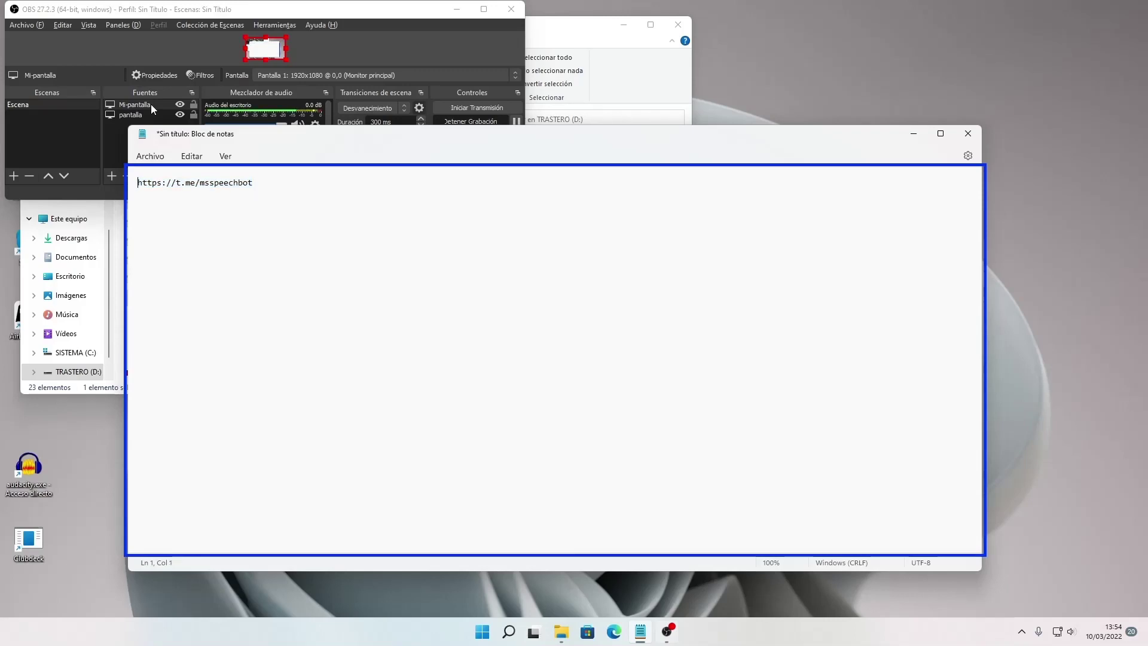
{"action": "key", "text": "ctrl+a"}
{"action": "key", "text": "ctrl+c"}
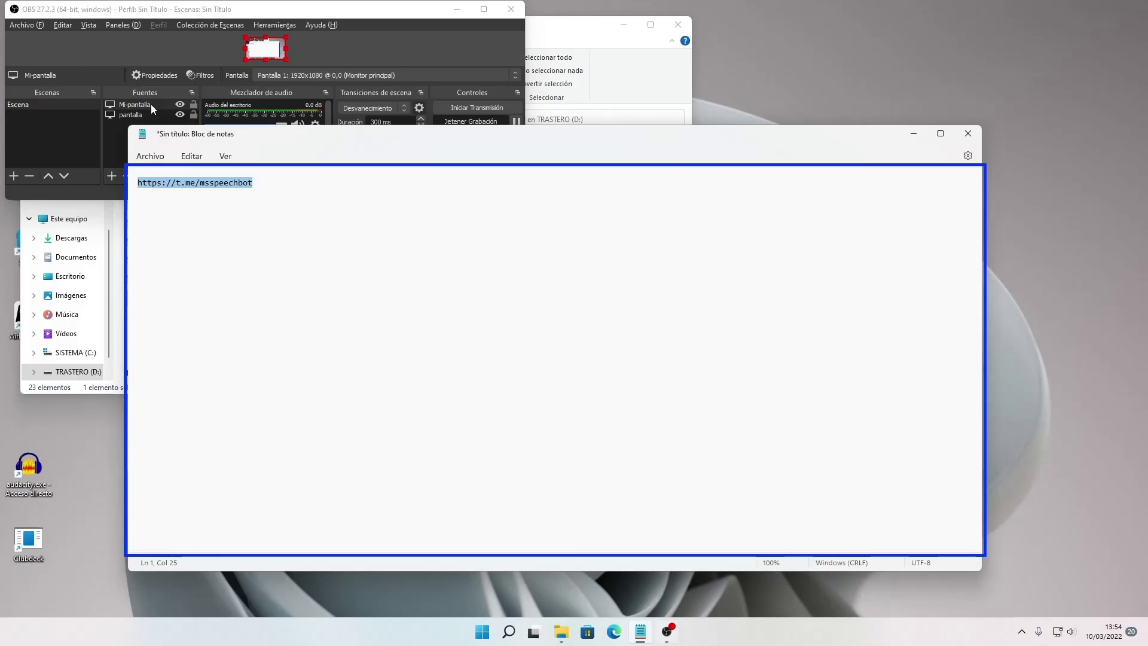
{"action": "key", "text": "super+r"}
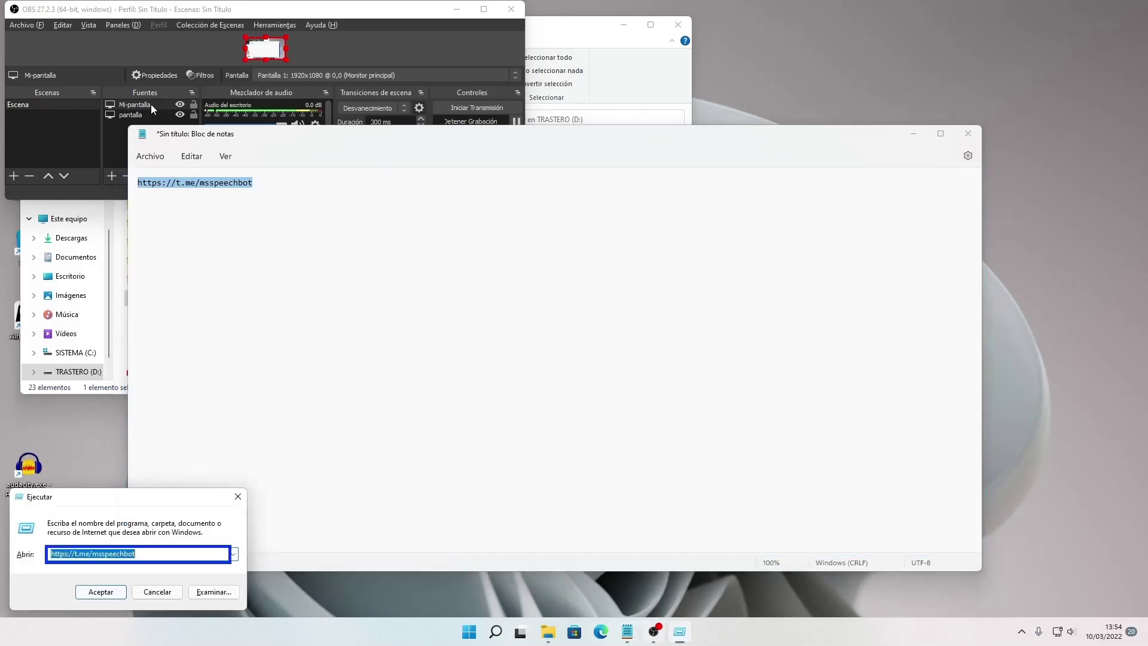
{"action": "key", "text": "ctrl+v"}
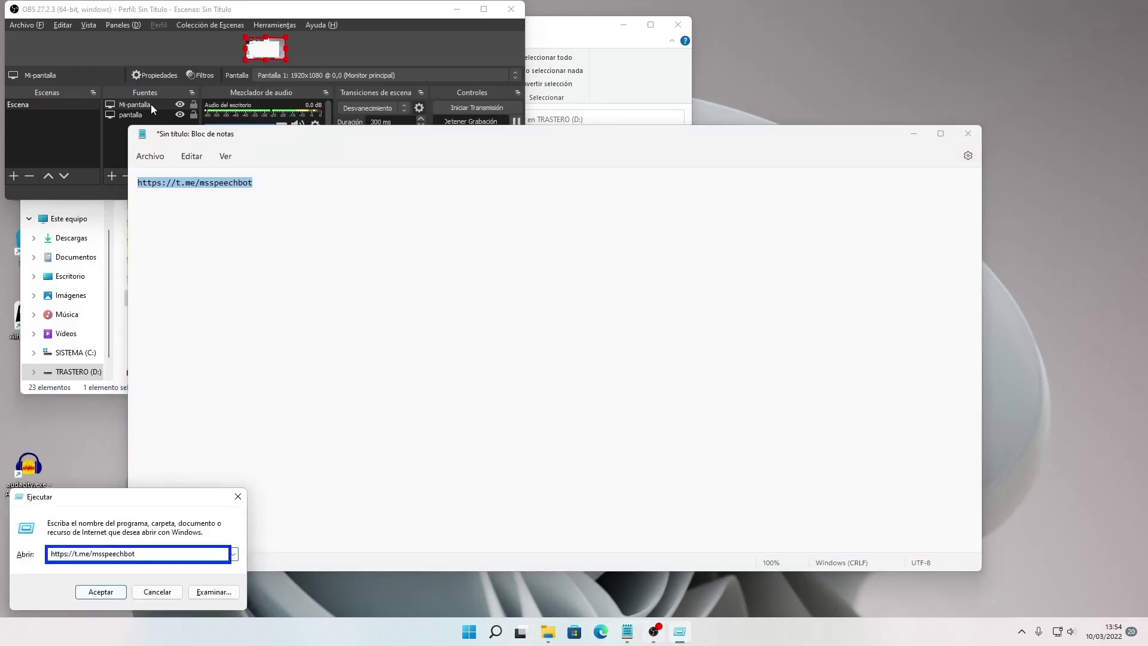
{"action": "key", "text": "Return"}
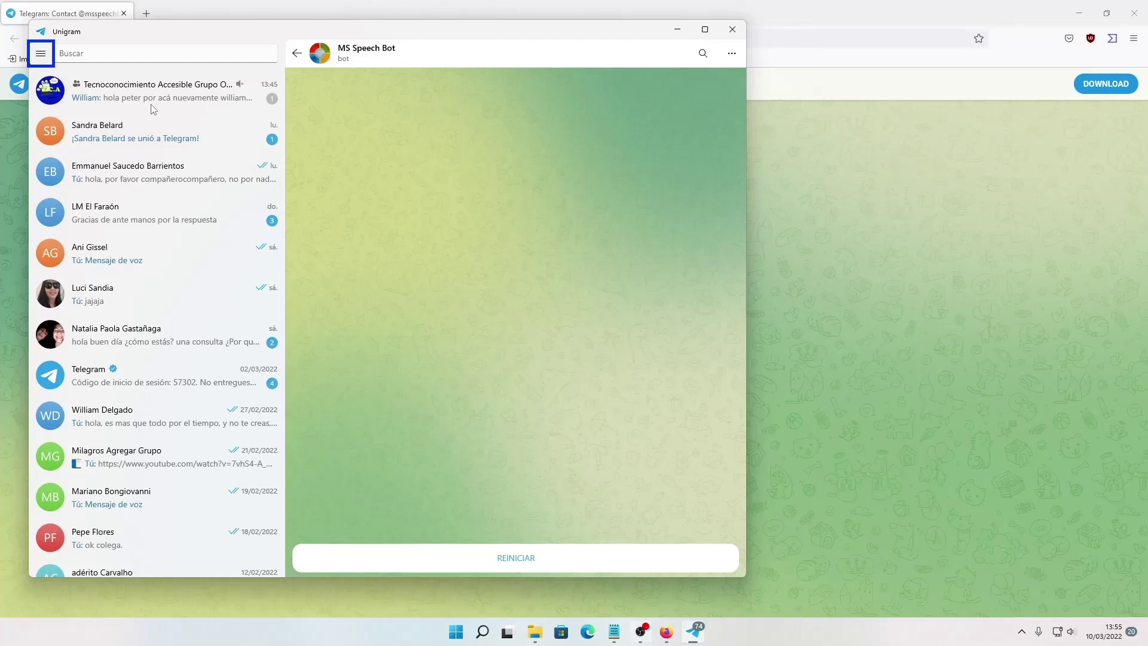
- Restart the MS Speech Bot chat in Unigram
{"action": "key", "text": "Tab"}
{"action": "key", "text": "Tab"}
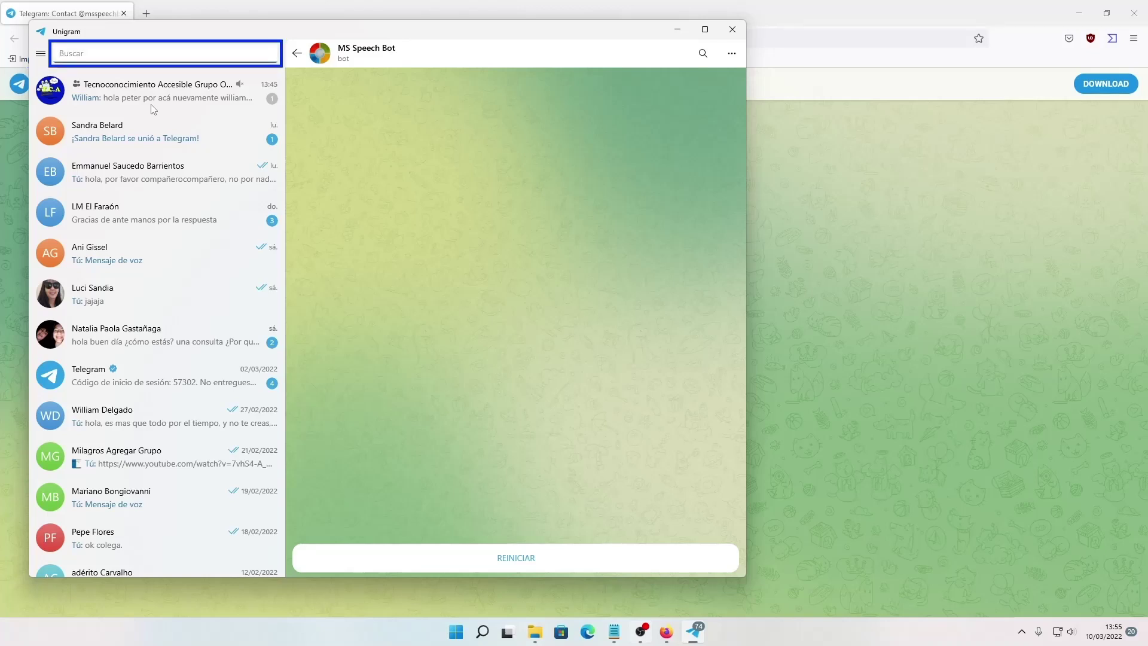
{"action": "key", "text": "Tab"}
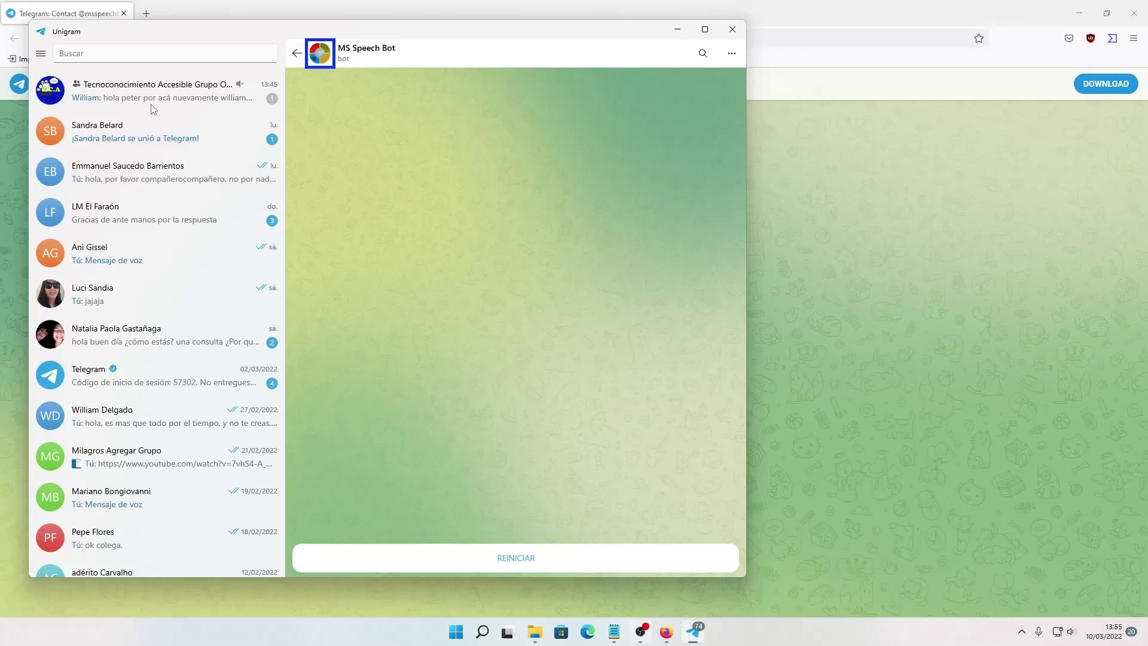
{"action": "key", "text": "Tab"}
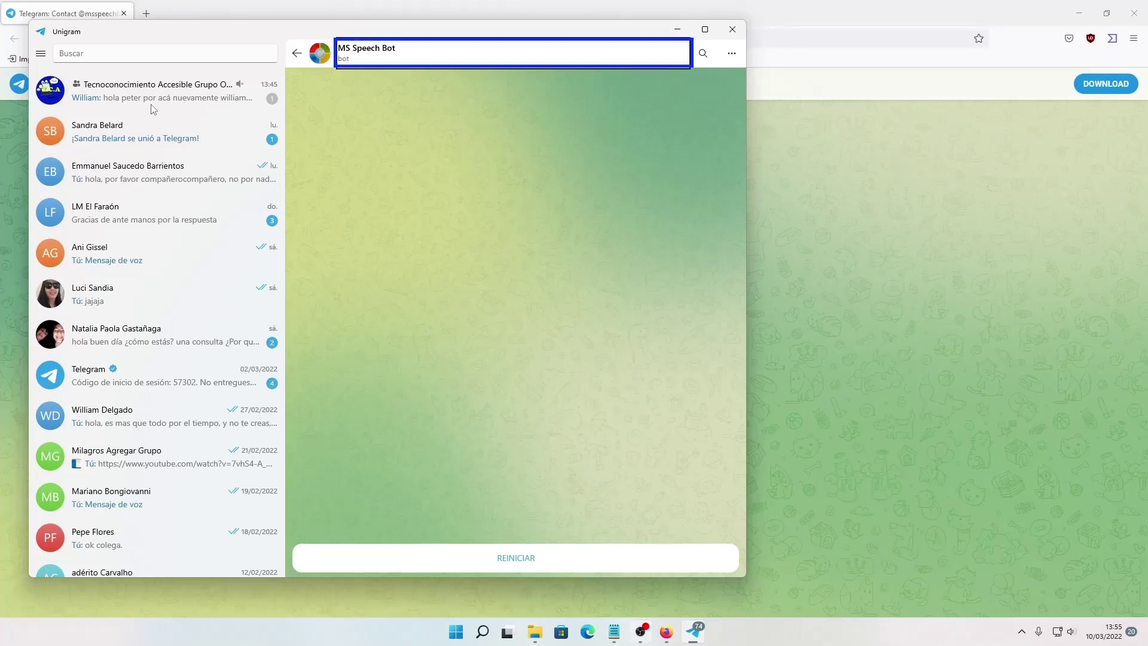
{"action": "key", "text": "Tab"}
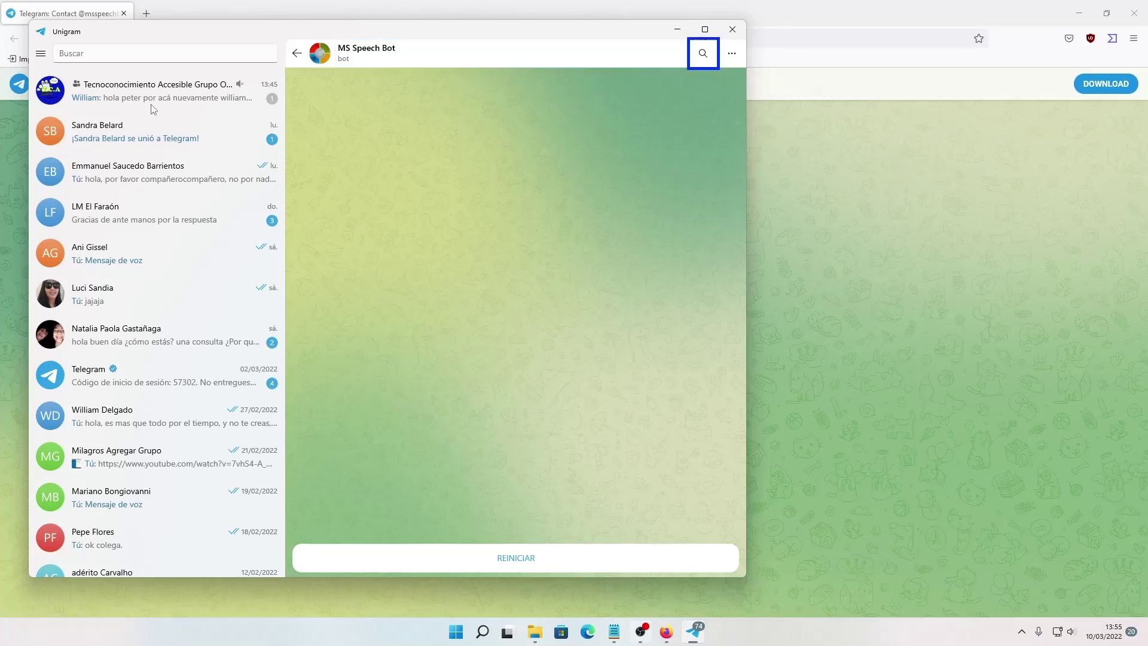
{"action": "key", "text": "Tab"}
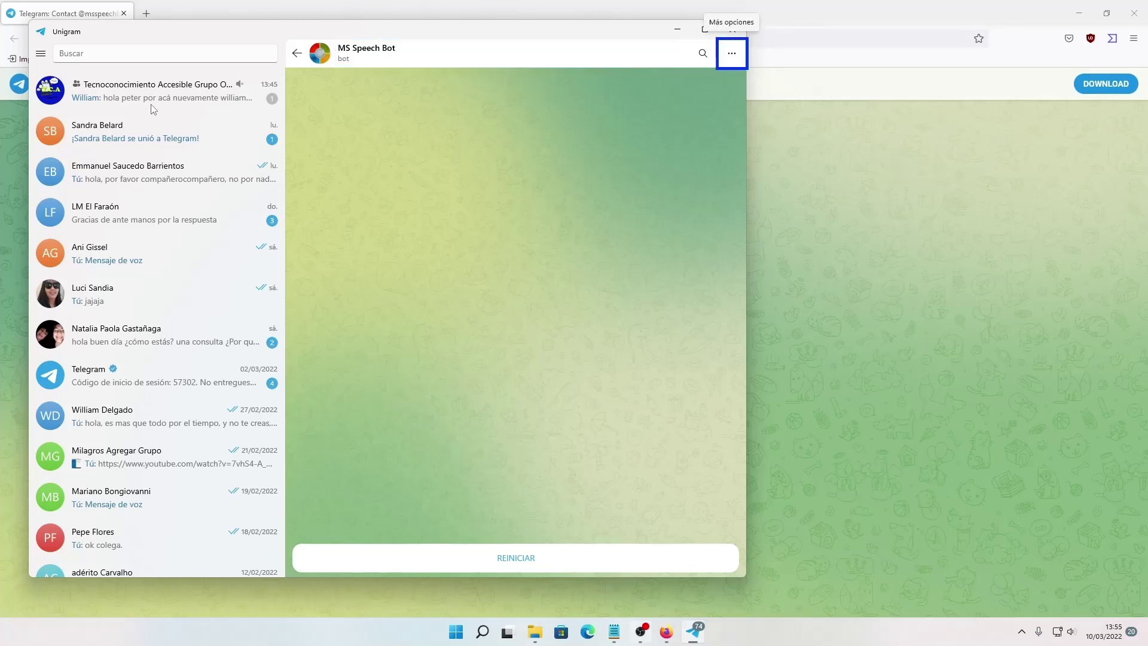
{"action": "key", "text": "Tab"}
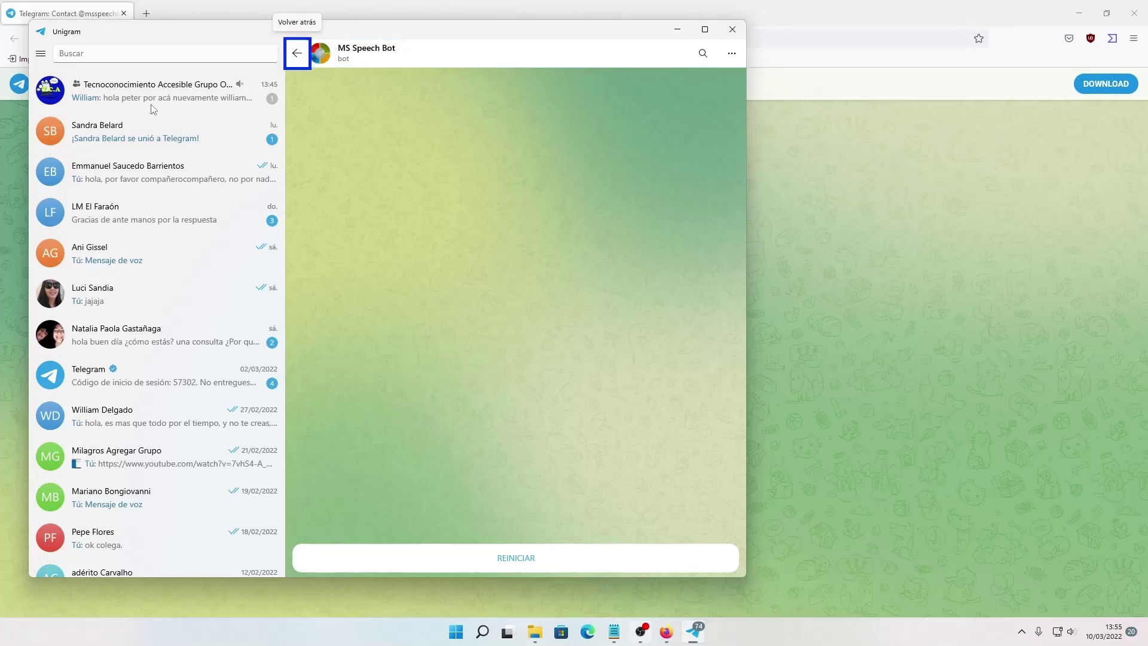
{"action": "key", "text": "Tab"}
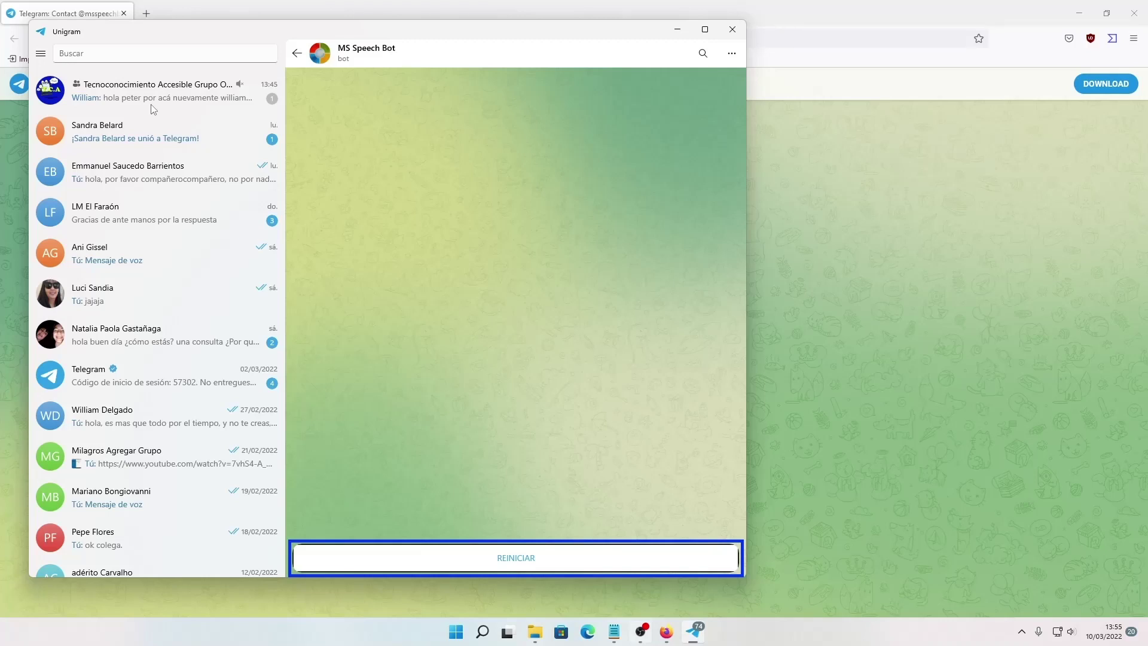
{"action": "key", "text": "Return"}
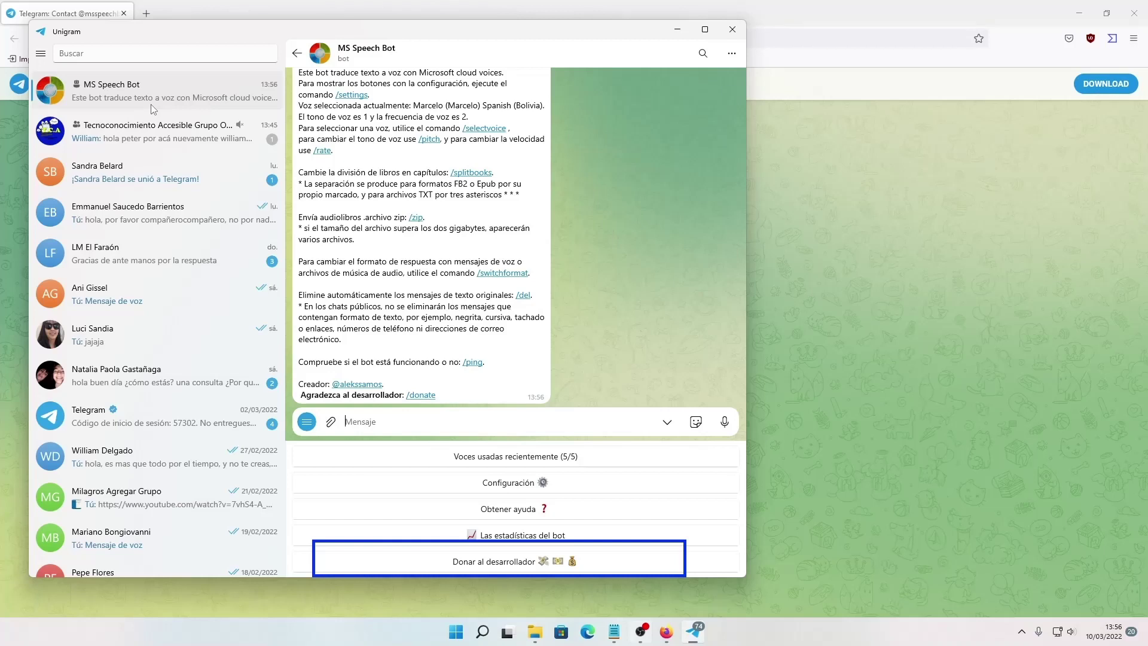
- Send the message "hola esto es una prueba" to MS Speech Bot and play its audio reply
{"action": "type", "text": "hola esto es una prueba"}
{"action": "key", "text": "Return"}
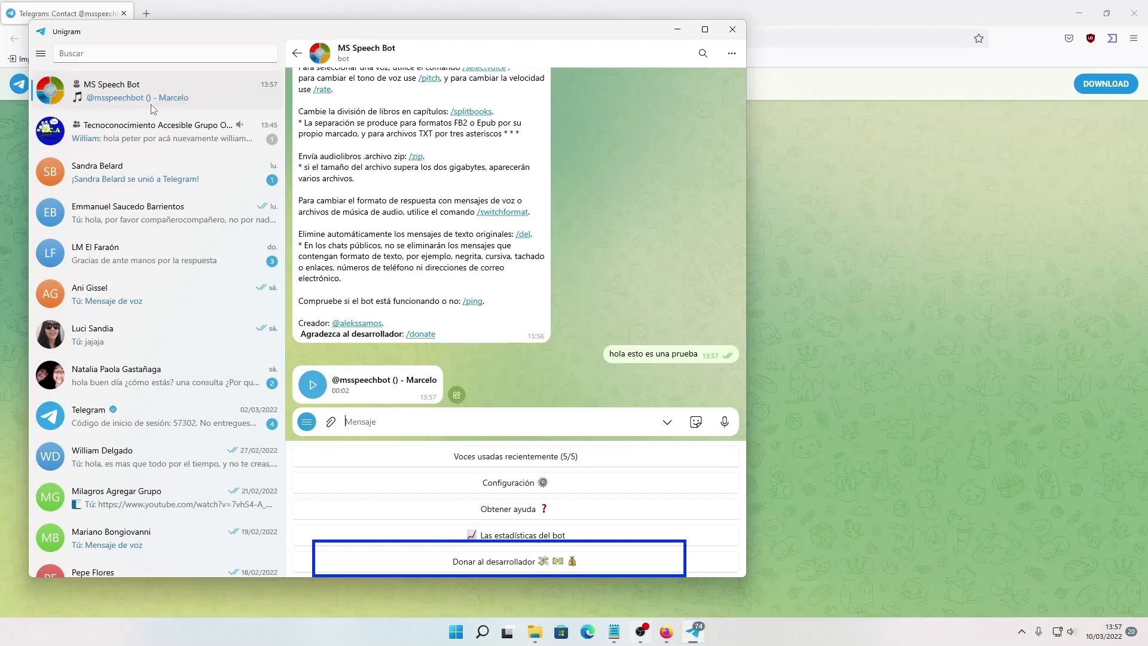
{"action": "key", "text": "shift+Tab"}
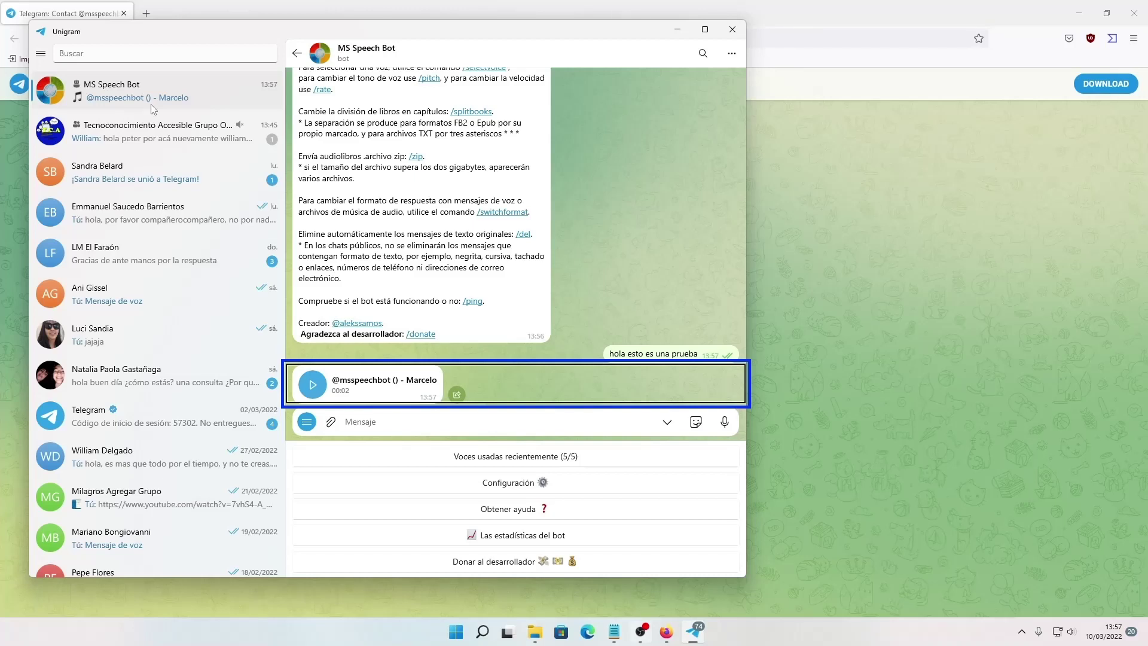
{"action": "key", "text": "Up"}
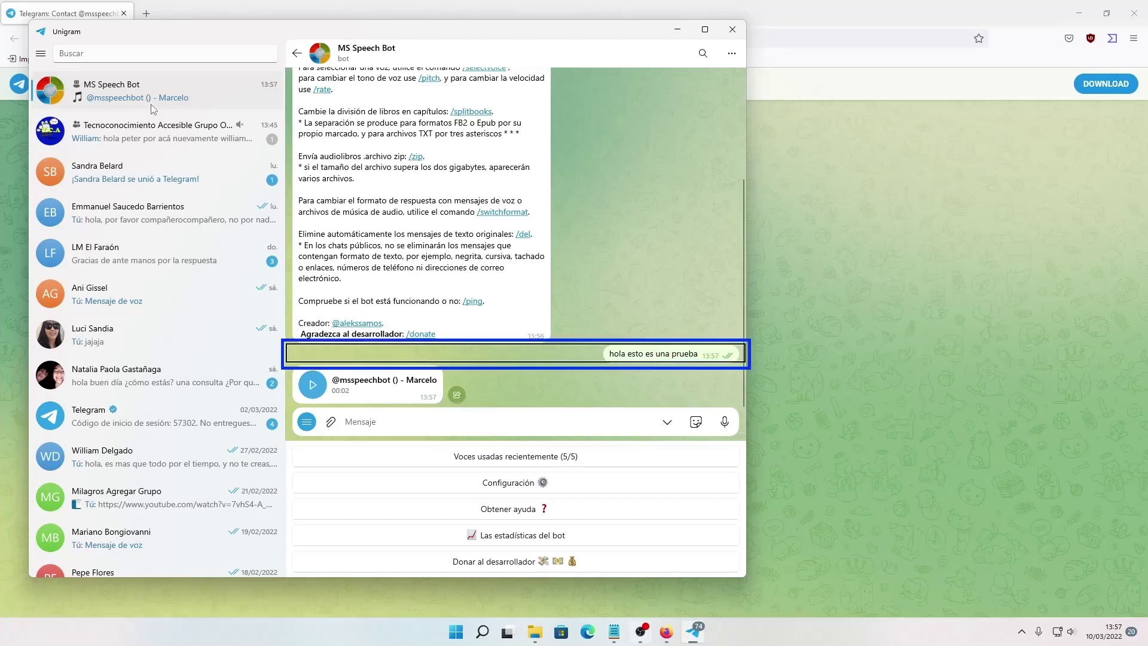
{"action": "key", "text": "Down"}
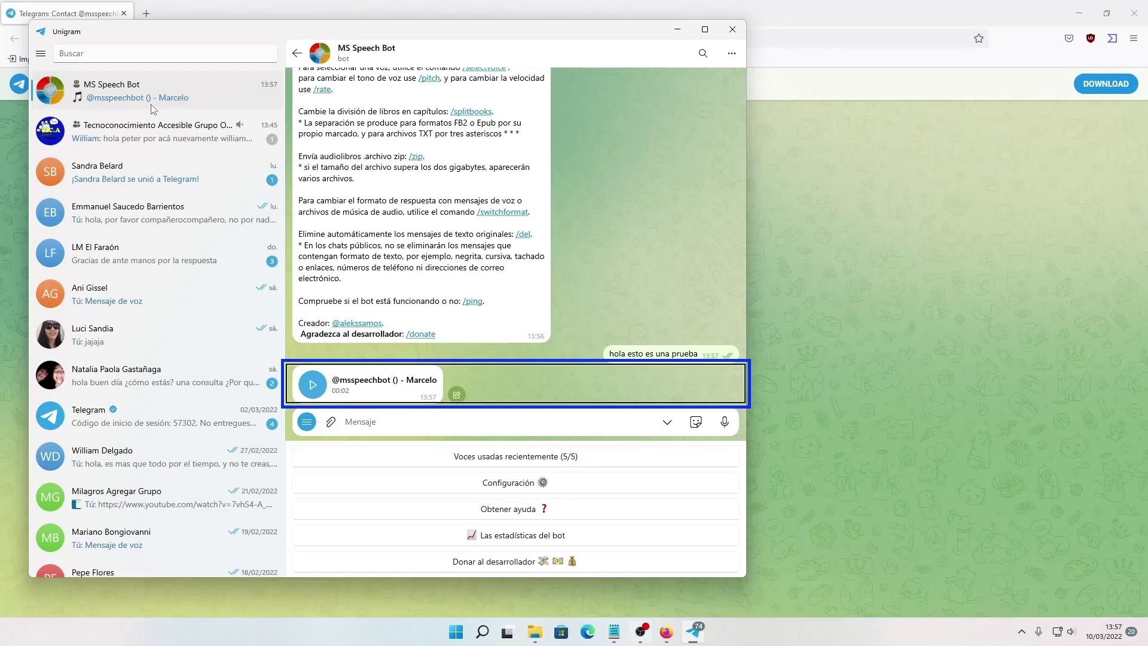
{"action": "key", "text": "Return"}
- Examine the bot's welcome message and its command links, from voice selection, pitch and rate through to the creator link
{"action": "key", "text": "Up"}
{"action": "key", "text": "Up"}
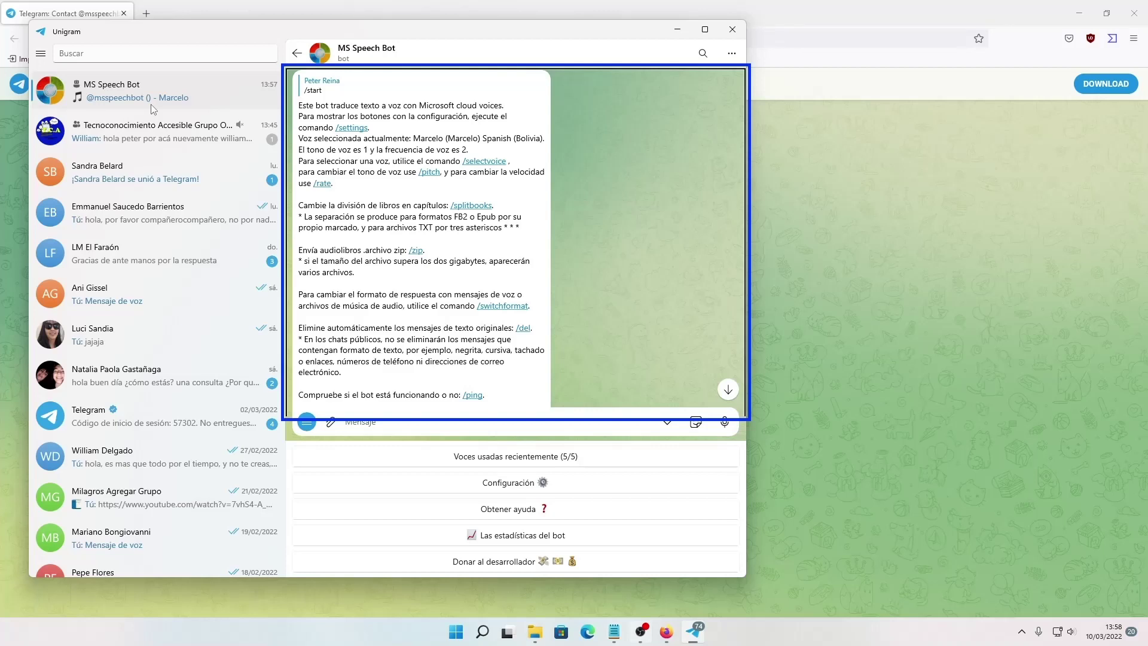
{"action": "key", "text": "Tab"}
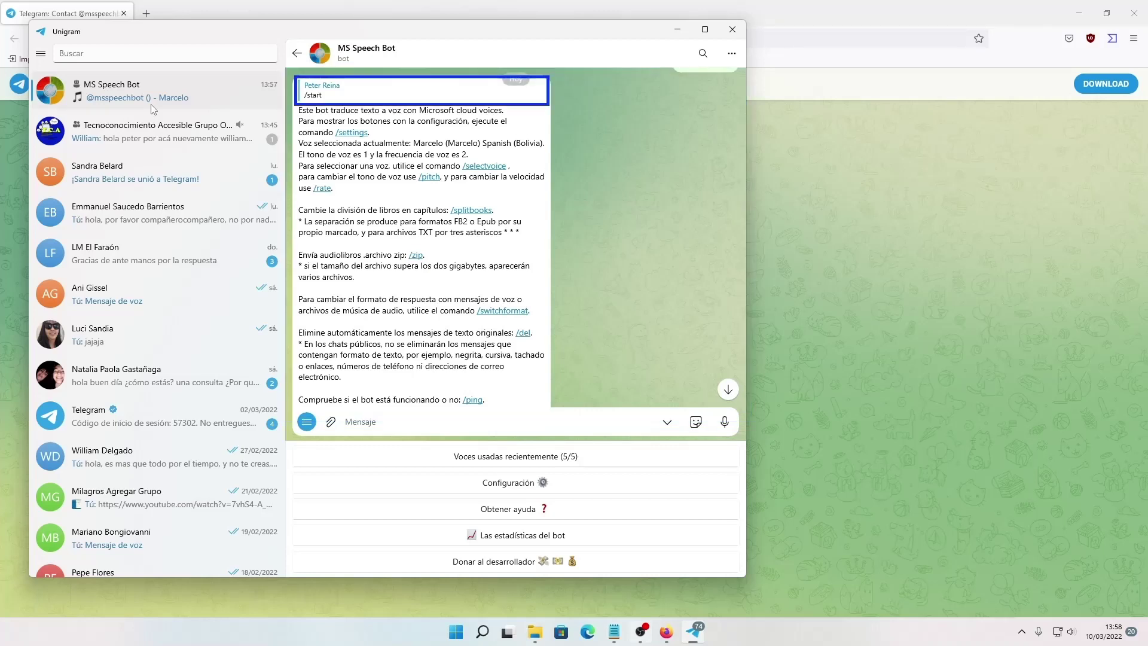
{"action": "key", "text": "Tab"}
{"action": "key", "text": "Tab"}
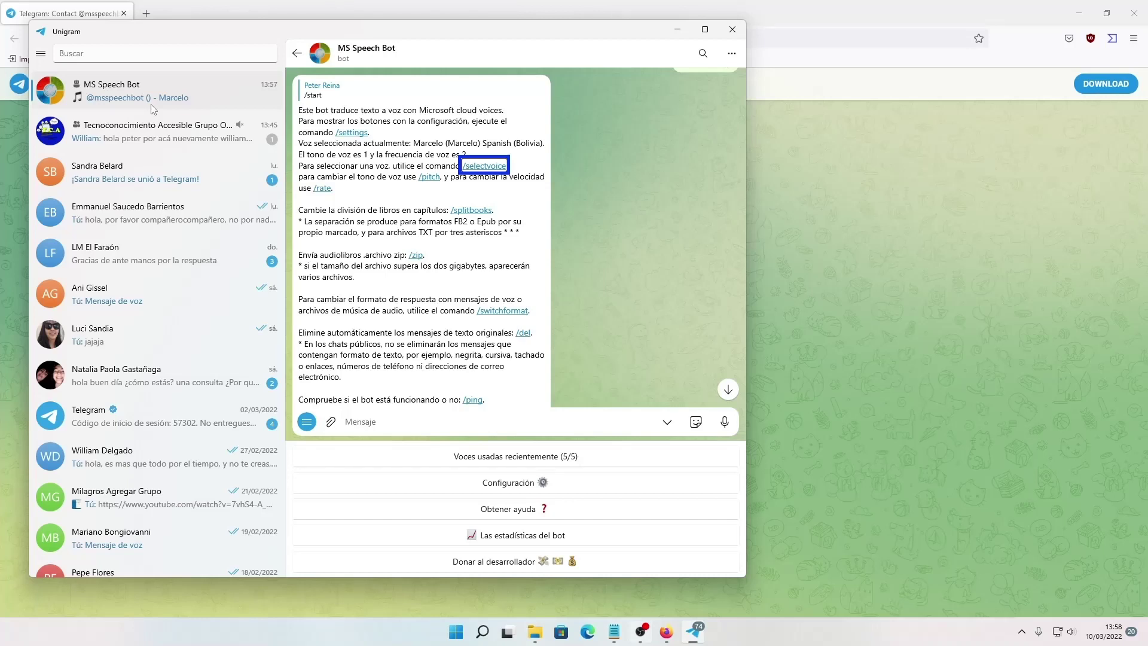
{"action": "key", "text": "Tab"}
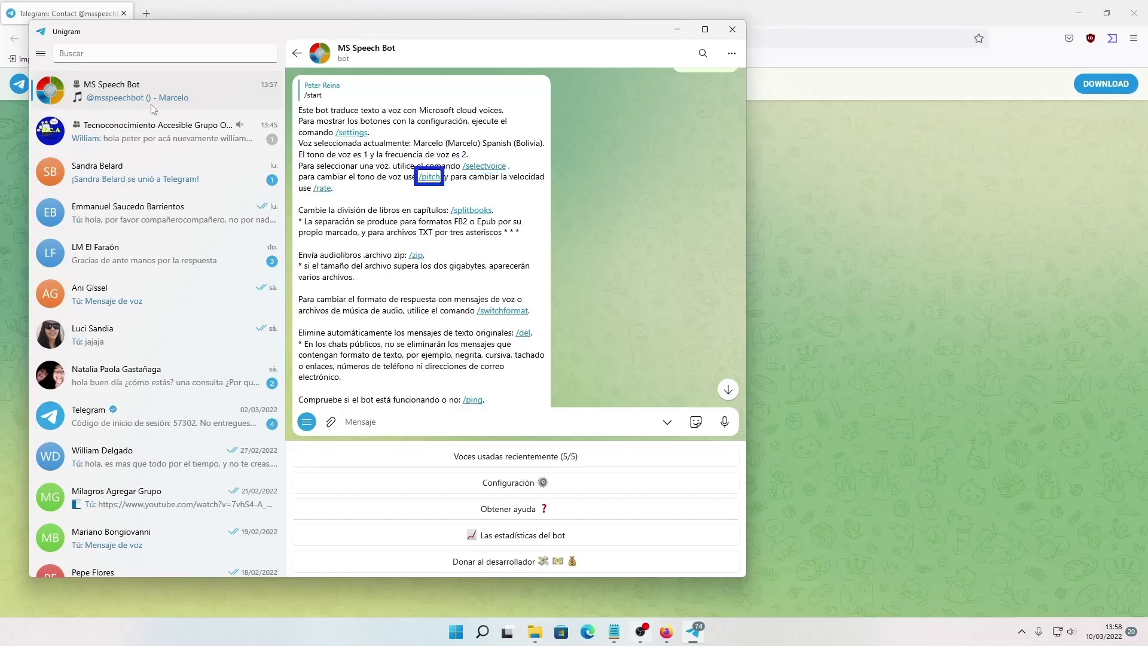
{"action": "key", "text": "Tab"}
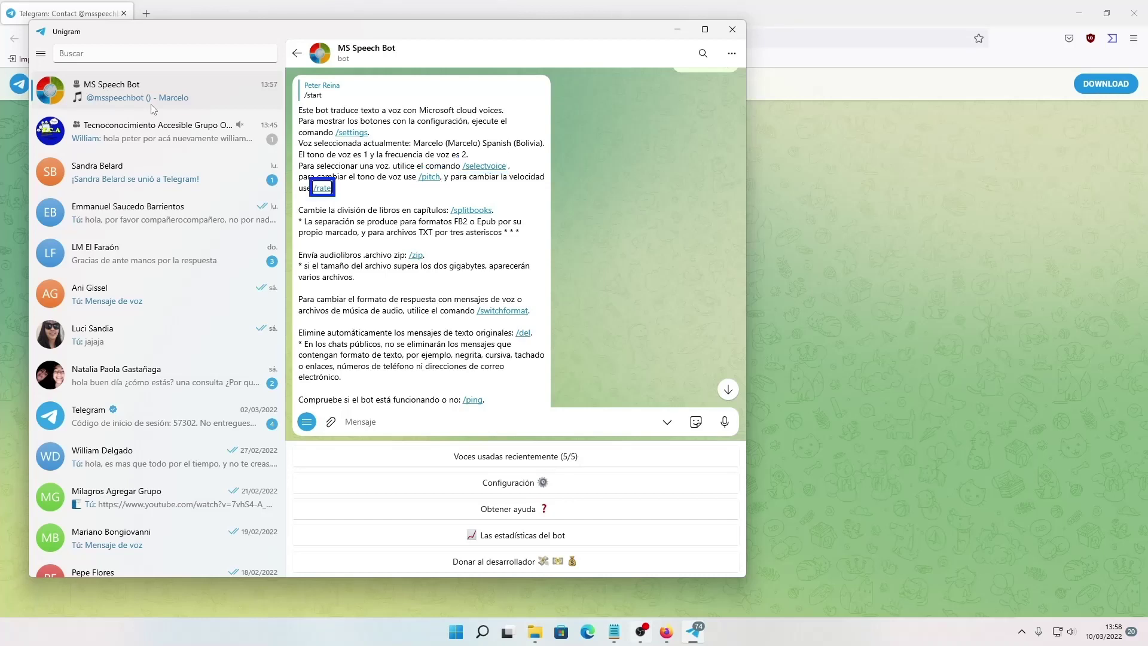
{"action": "key", "text": "Tab"}
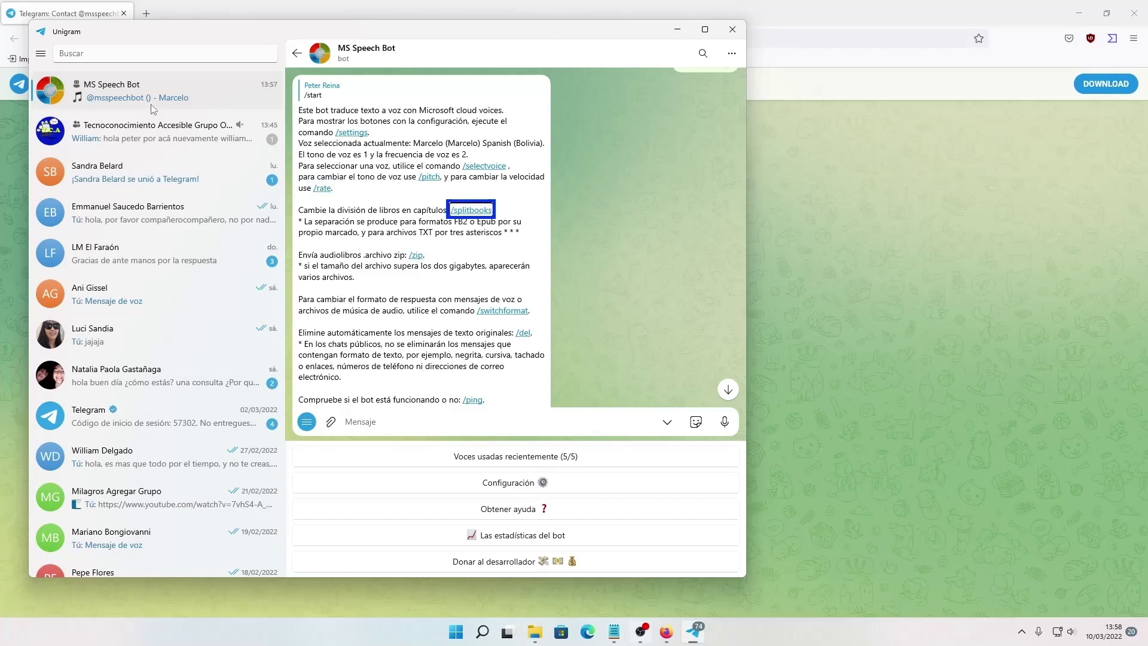
{"action": "key", "text": "Tab"}
{"action": "key", "text": "Tab"}
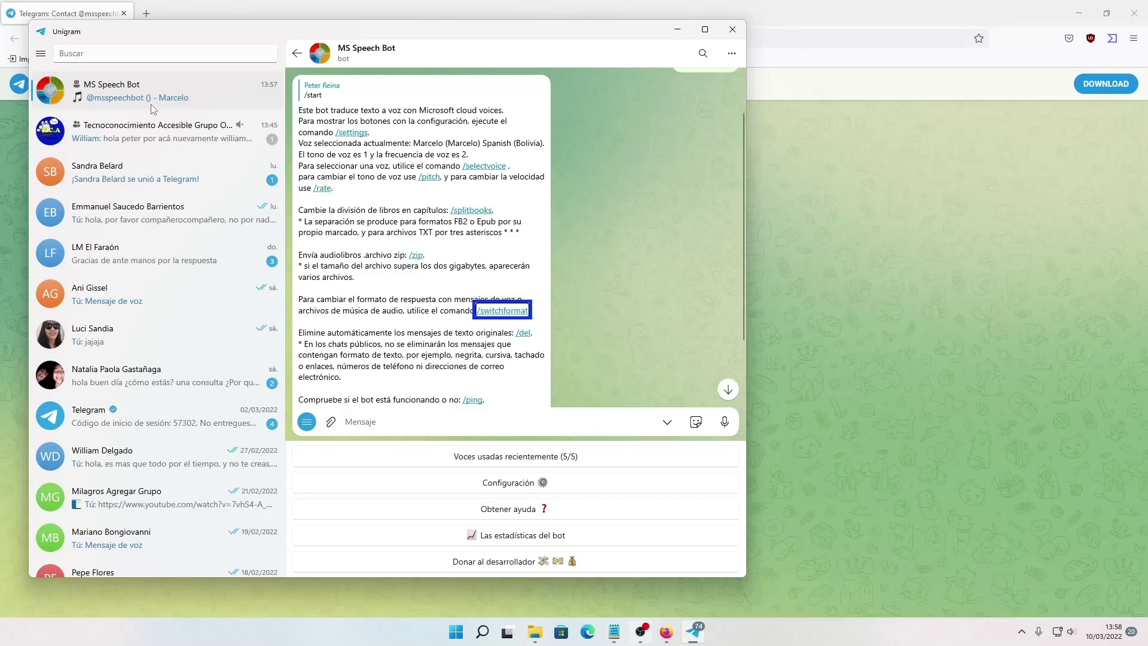
{"action": "key", "text": "Tab"}
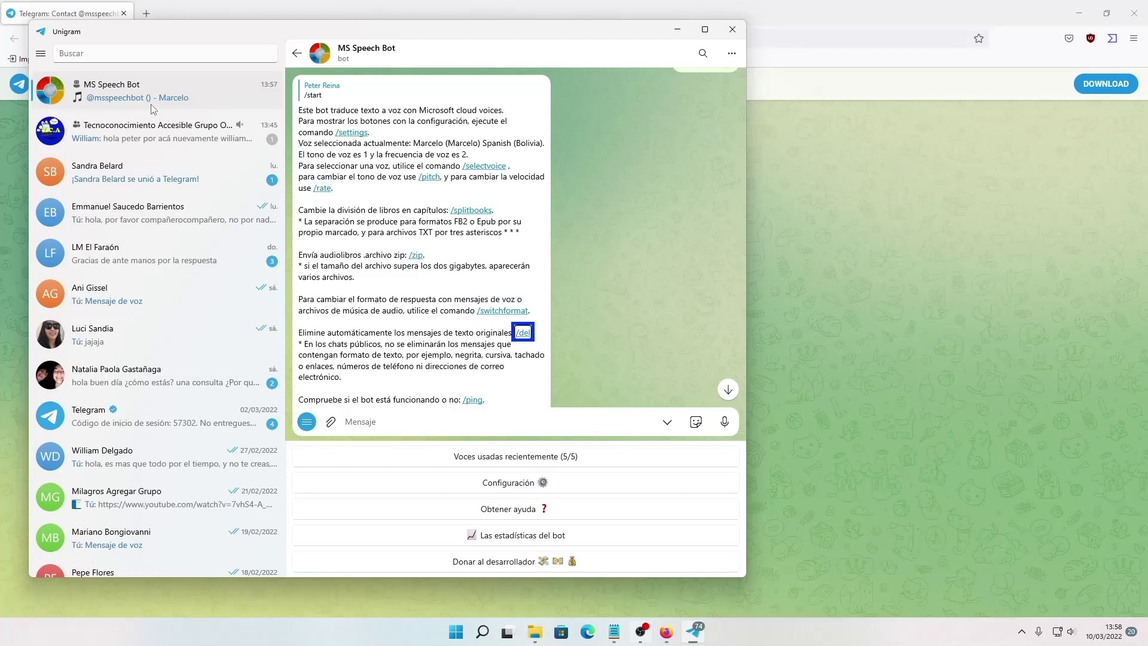
{"action": "key", "text": "Tab"}
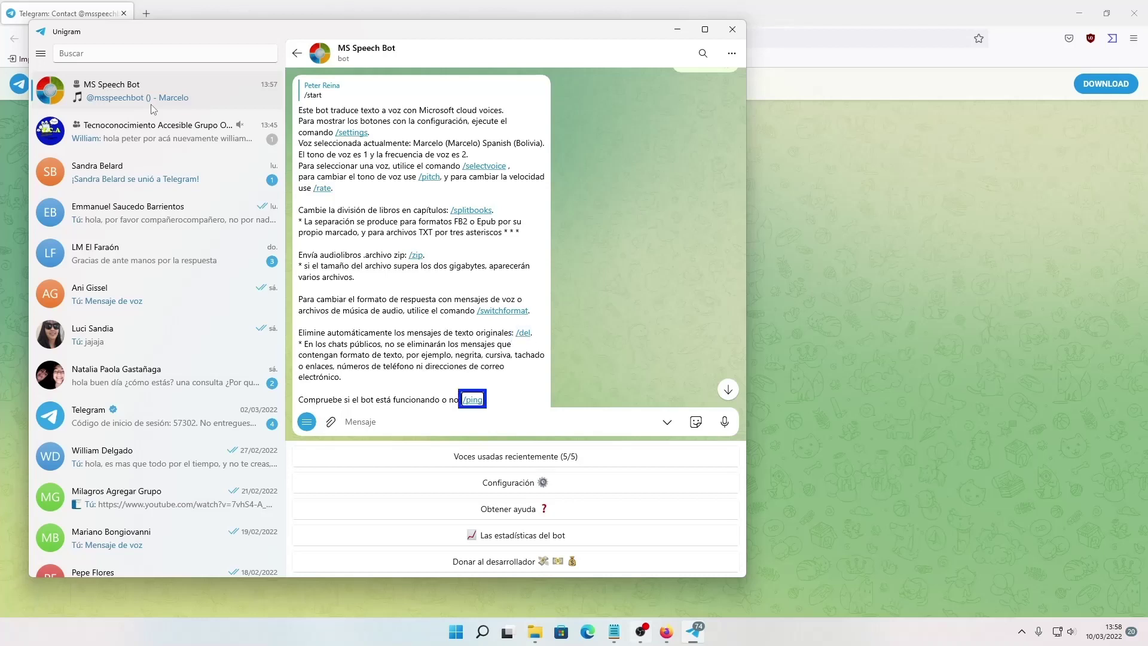
{"action": "key", "text": "Tab"}
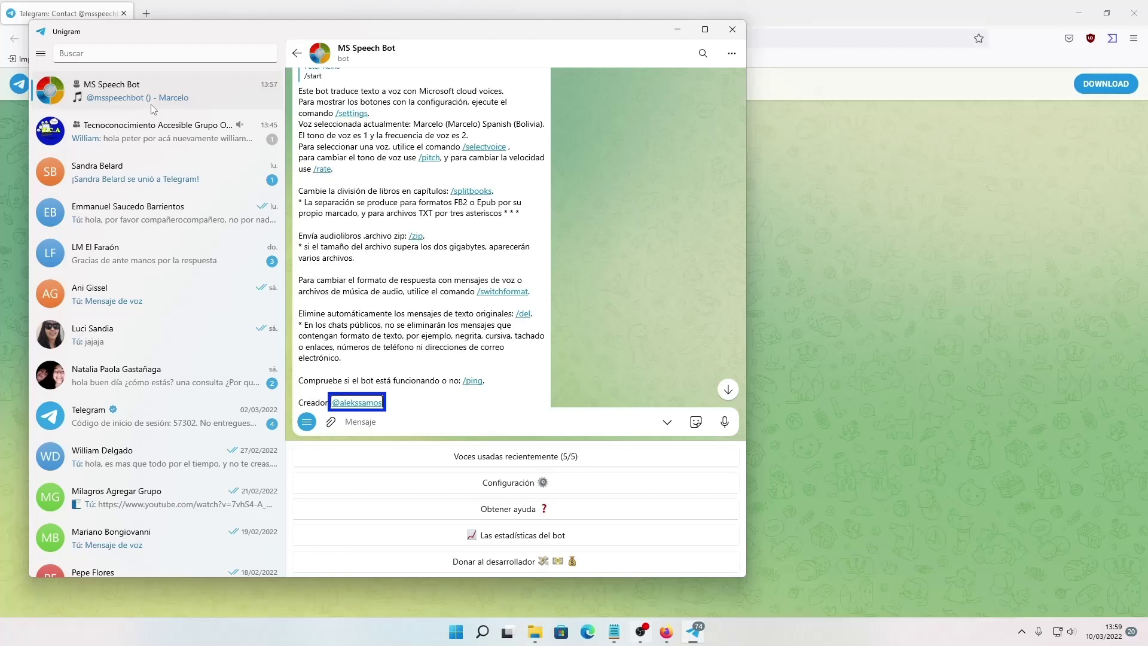
{"action": "type", "text": "e"}
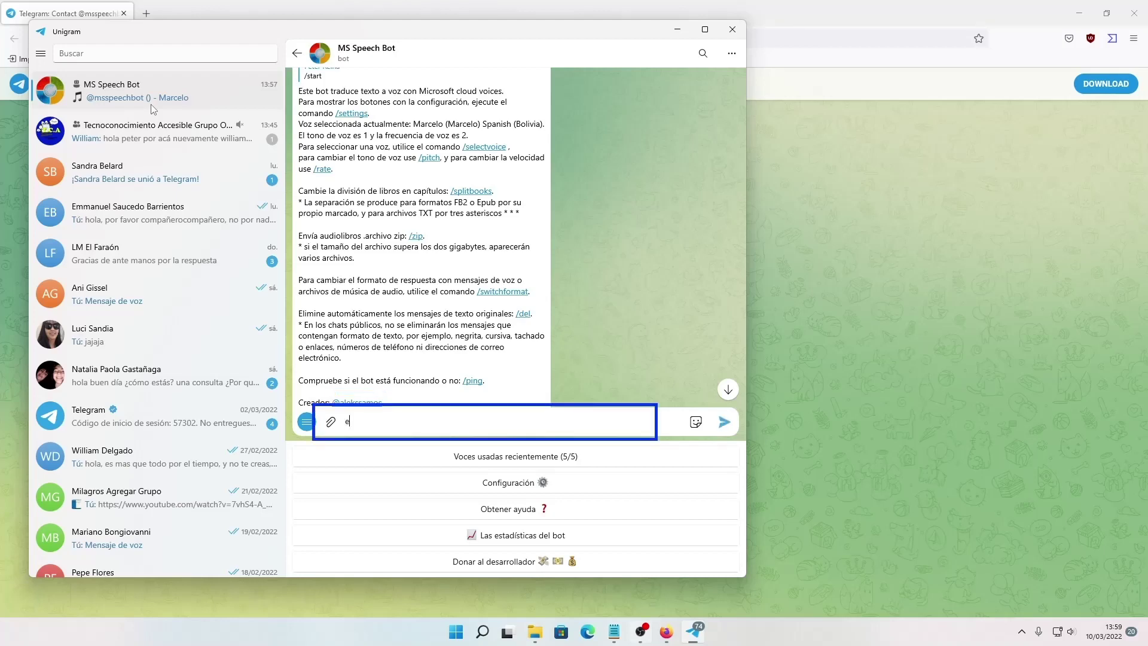
{"action": "key", "text": "BackSpace"}
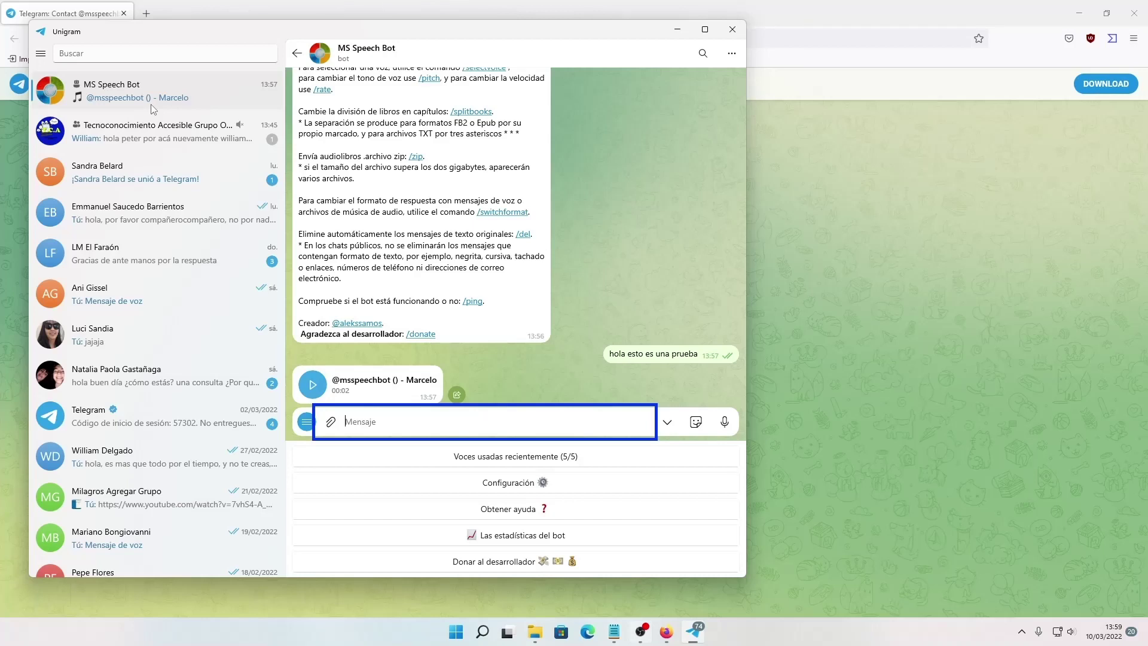
{"action": "type", "text": "/"}
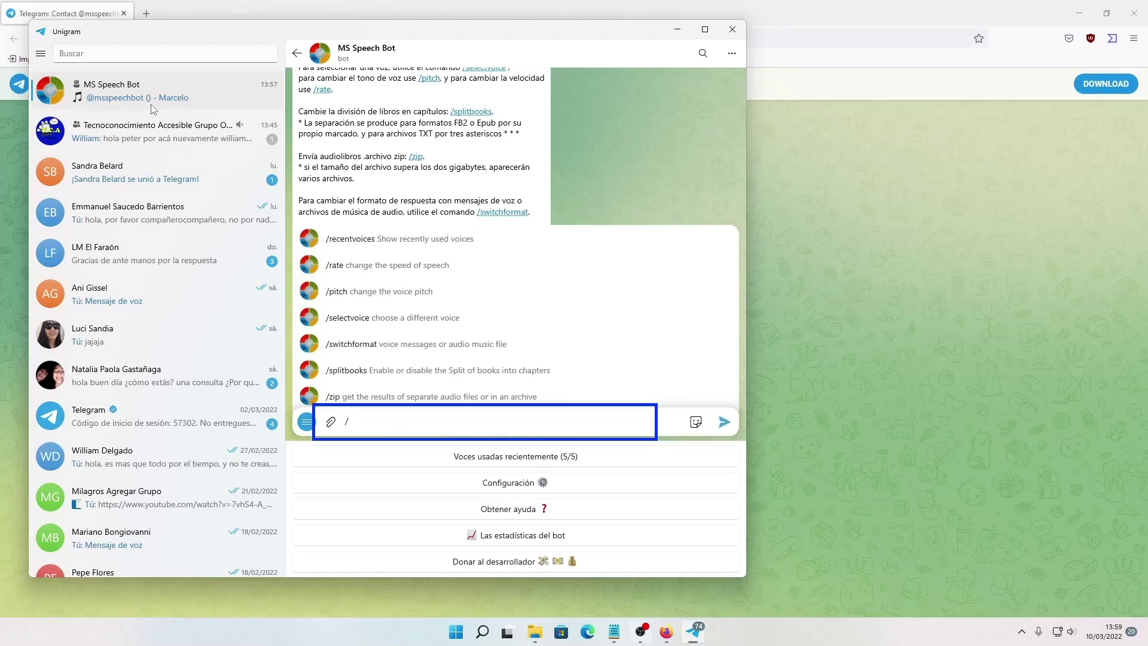
{"action": "type", "text": "sett"}
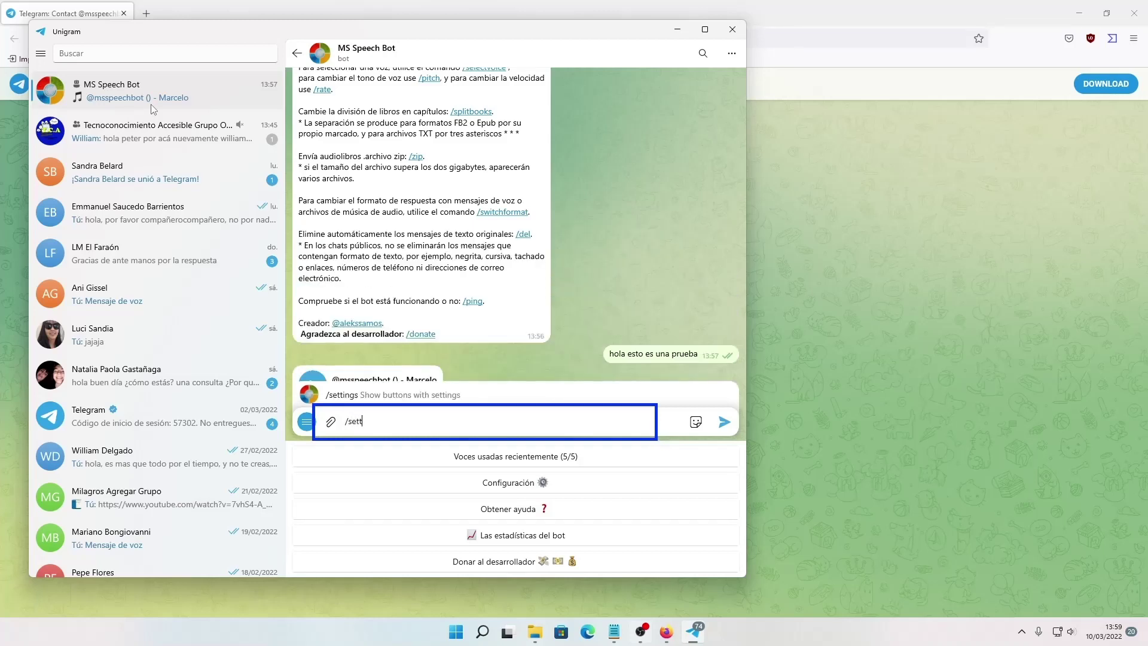
{"action": "key", "text": "BackSpace"}
{"action": "key", "text": "BackSpace"}
{"action": "key", "text": "BackSpace"}
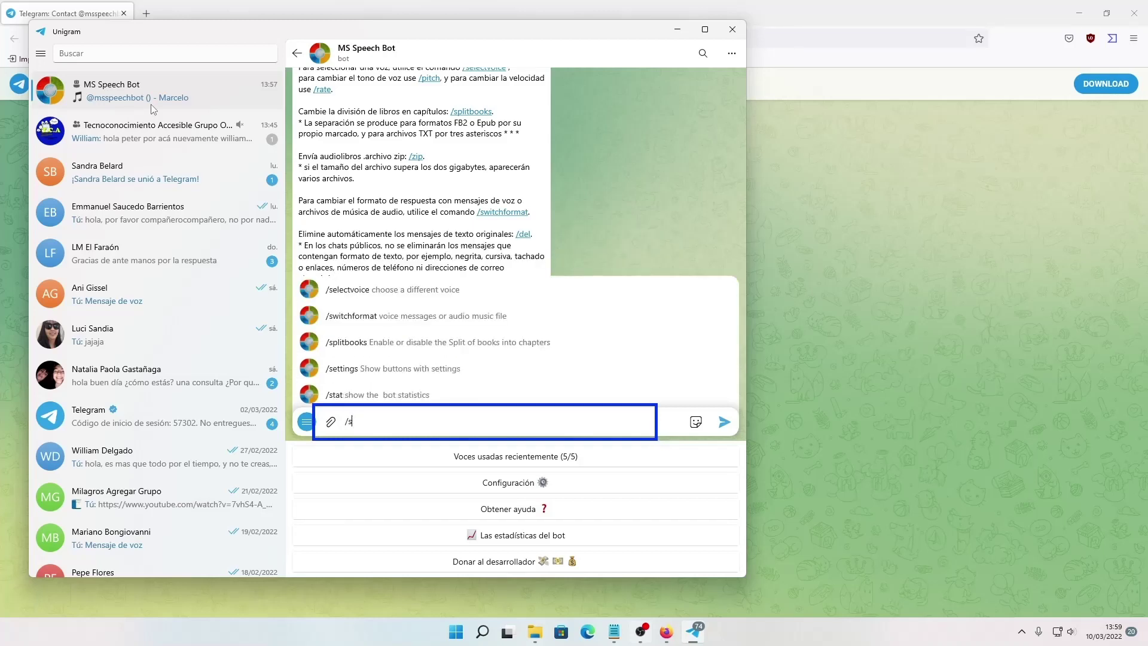
{"action": "key", "text": "BackSpace"}
{"action": "key", "text": "BackSpace"}
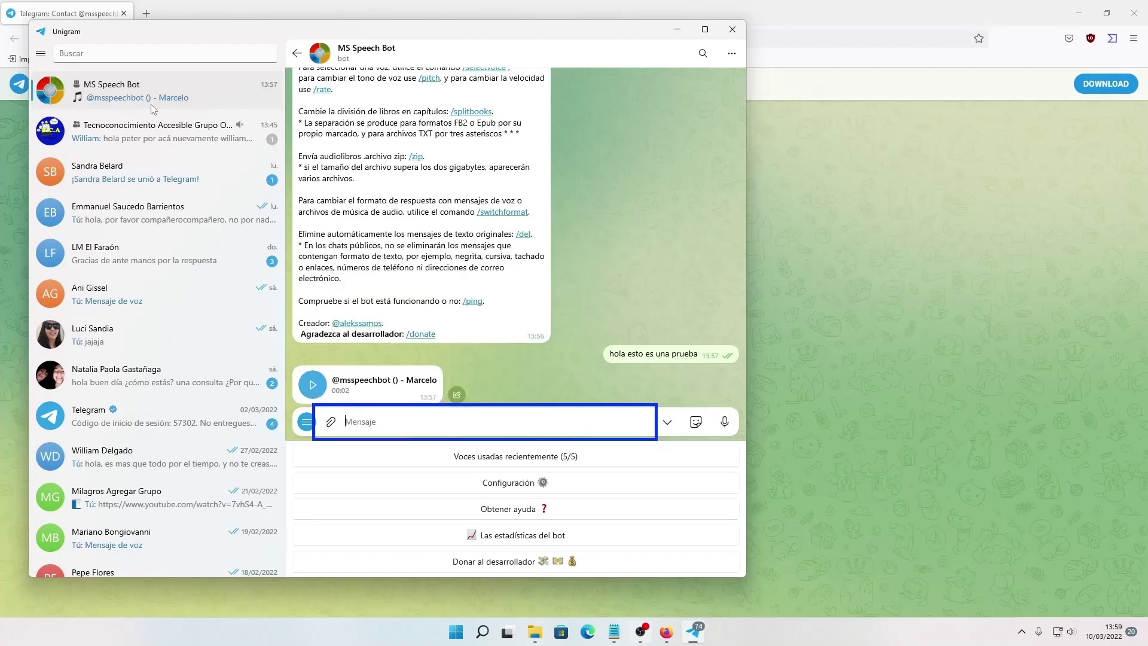
- Send the /settings command to MS Speech Bot
{"action": "type", "text": "/se"}
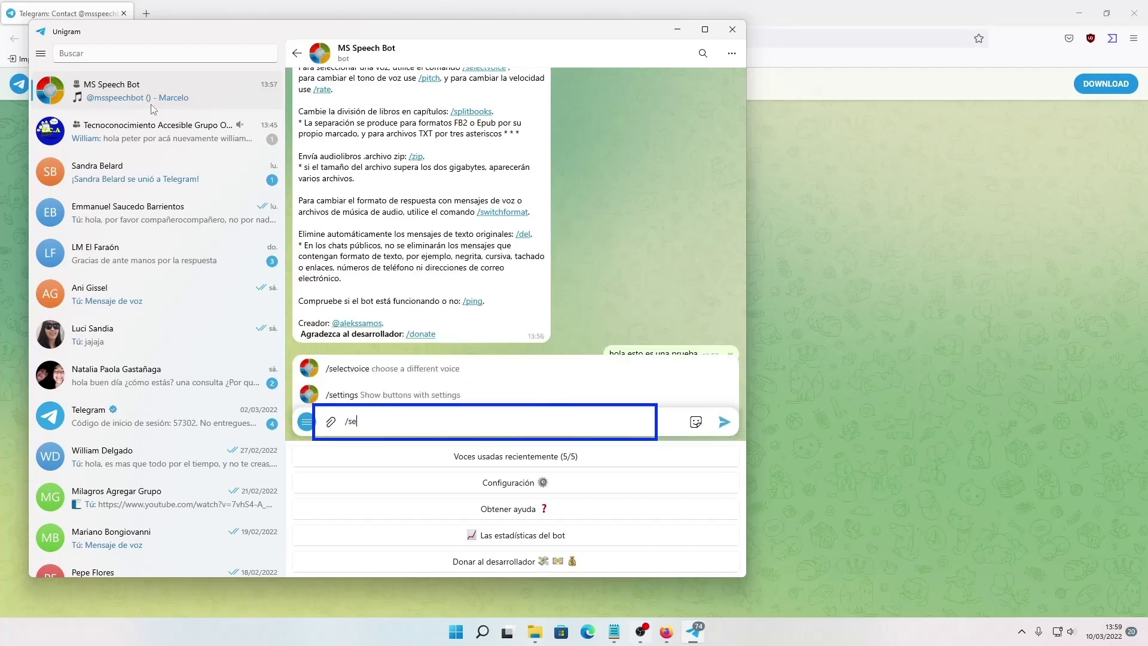
{"action": "type", "text": "ttin"}
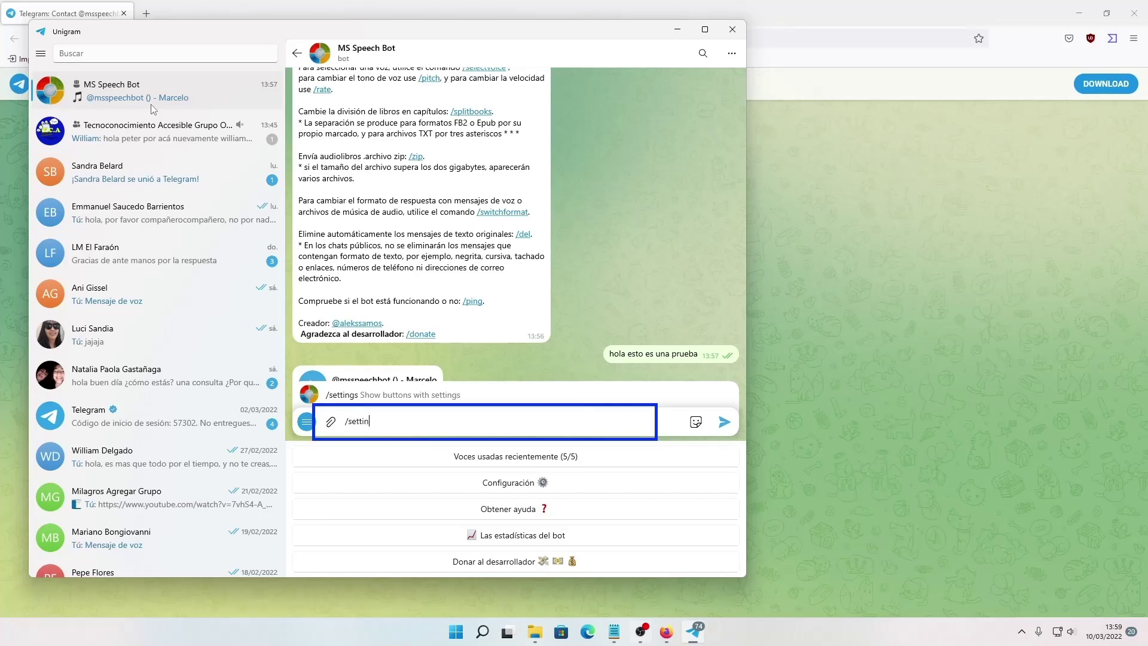
{"action": "type", "text": "gs"}
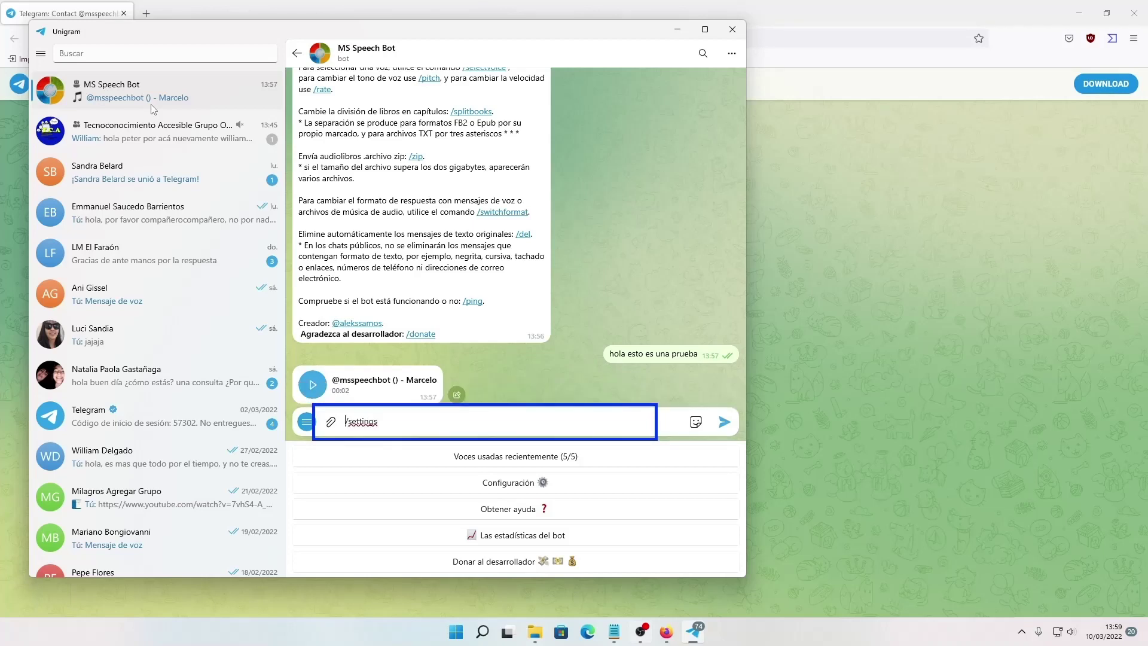
{"action": "key", "text": "Right"}
{"action": "key", "text": "Right"}
{"action": "key", "text": "Right"}
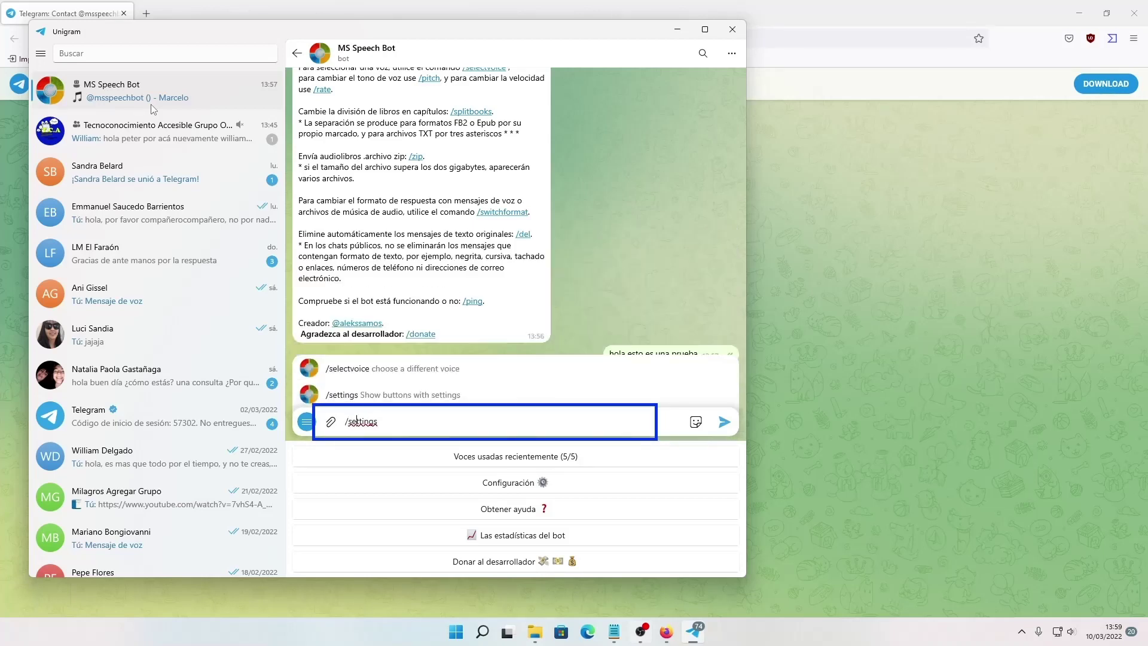
{"action": "key", "text": "Right"}
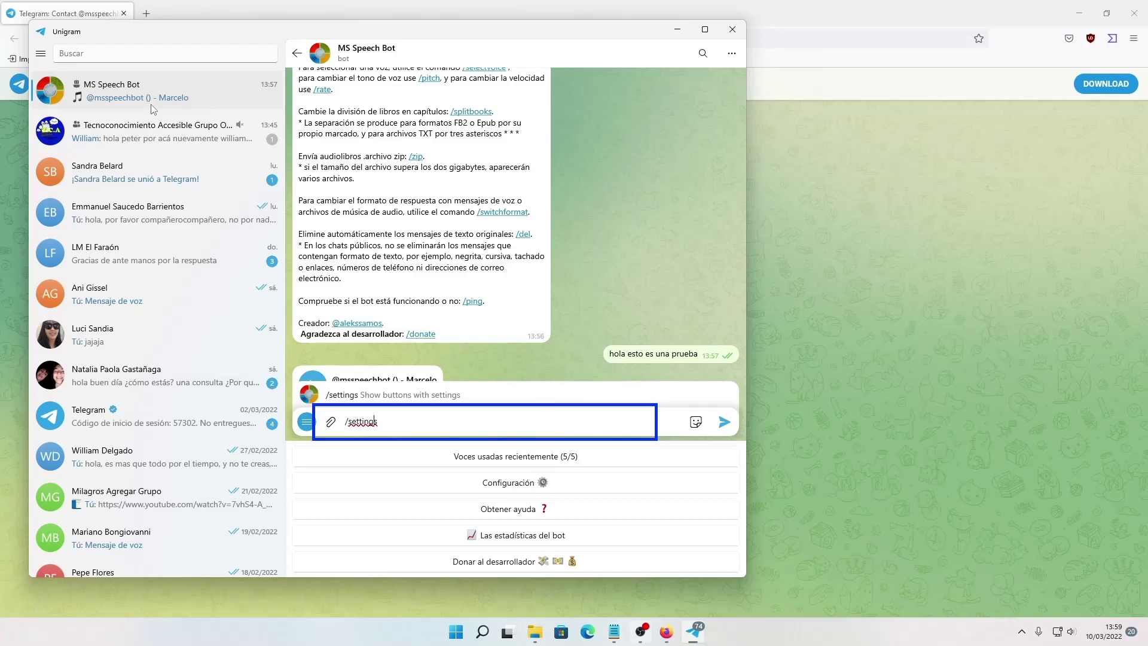
{"action": "key", "text": "Return"}
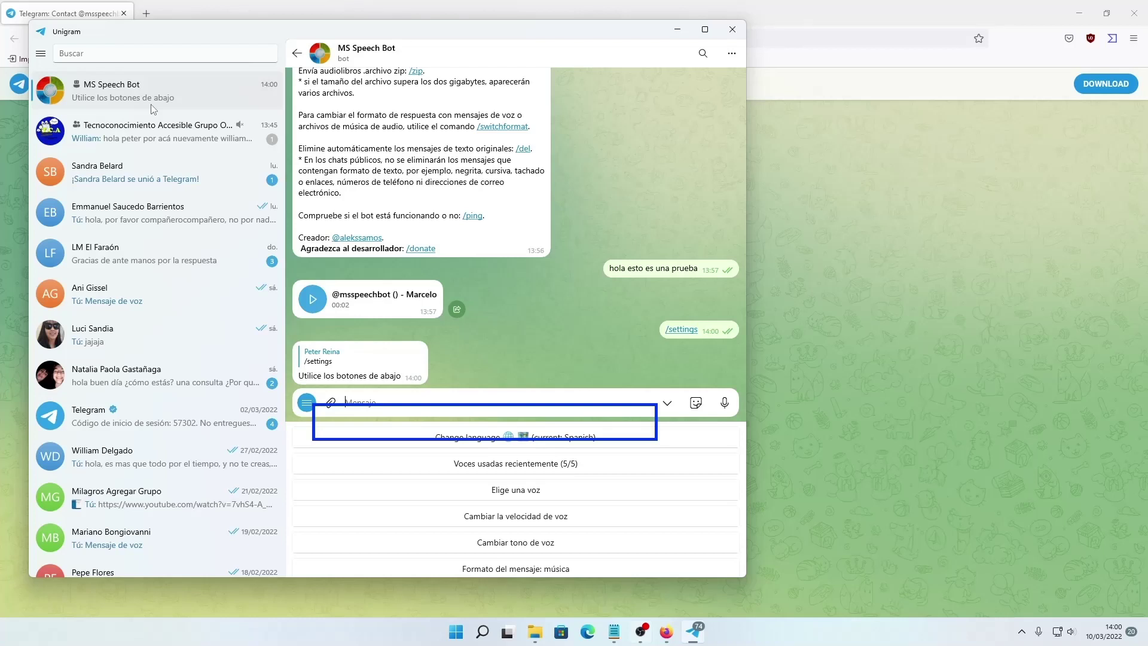
- Examine the bot's settings options, from language, voice, speed and pitch through to book splitting and zip output
{"action": "key", "text": "shift+Tab"}
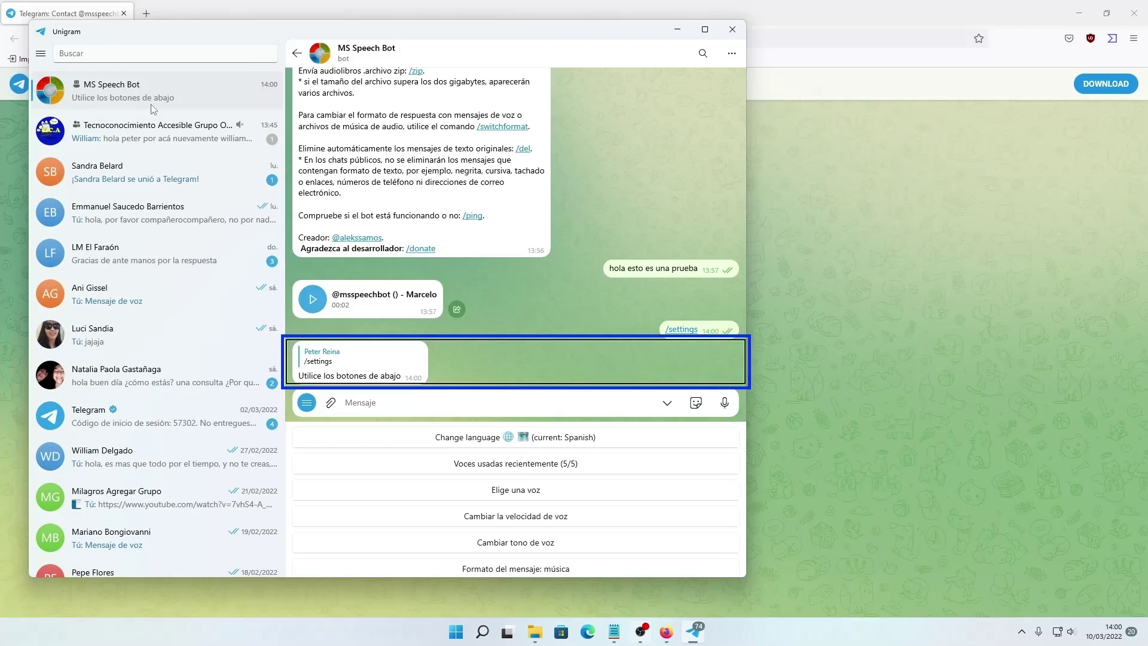
{"action": "key", "text": "Tab"}
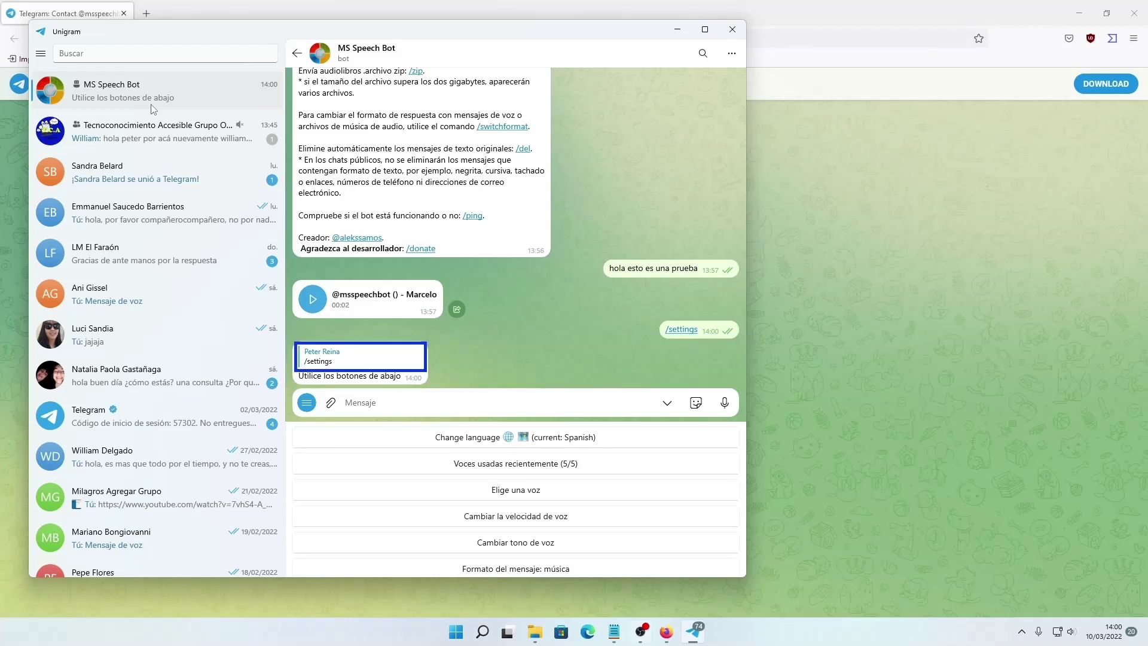
{"action": "key", "text": "Tab"}
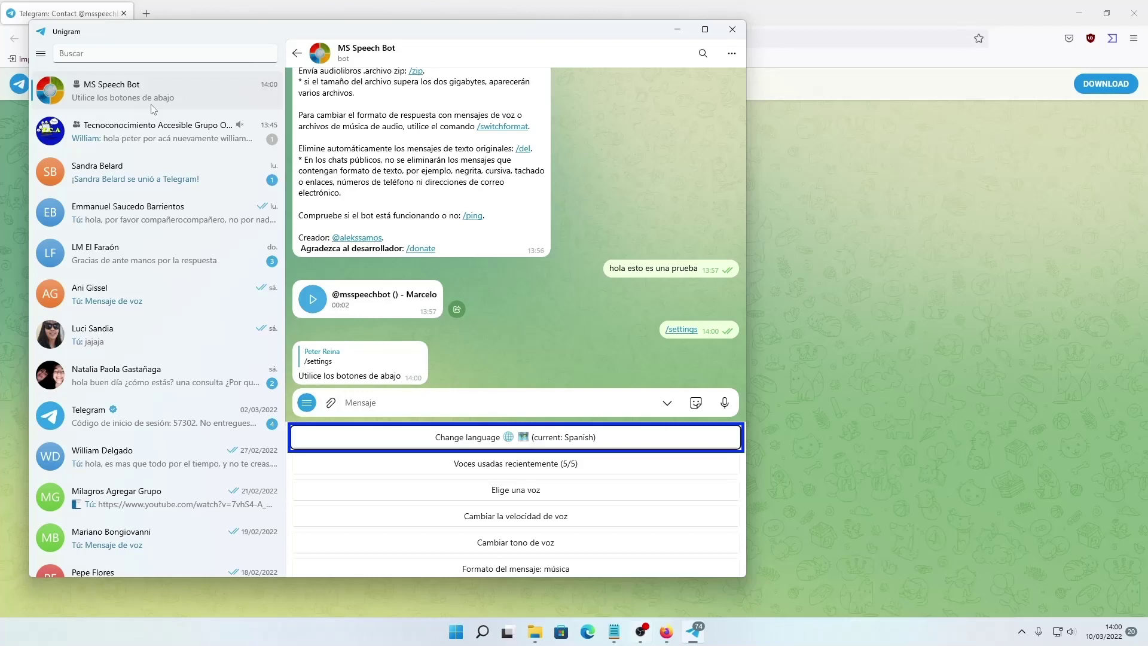
{"action": "key", "text": "Down"}
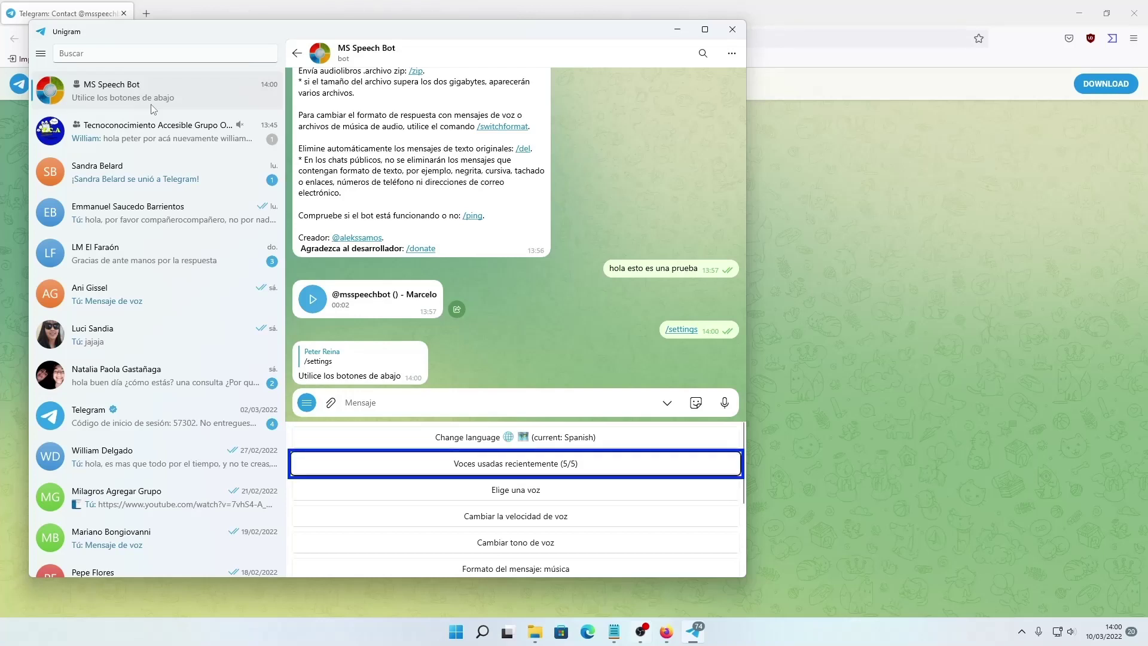
{"action": "key", "text": "Down"}
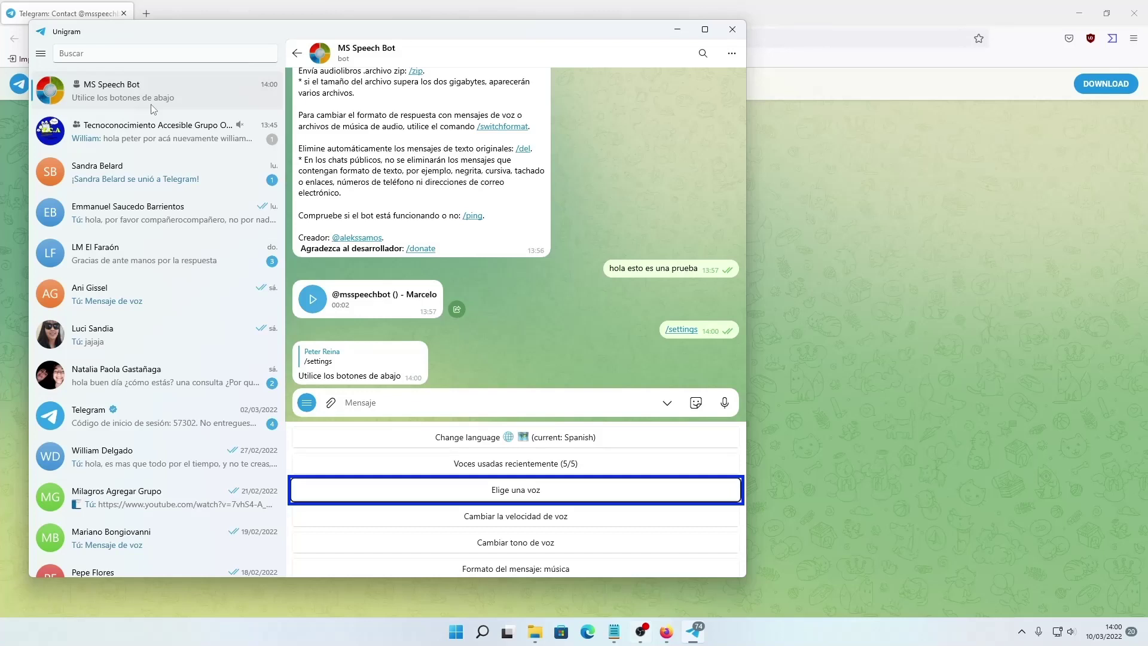
{"action": "key", "text": "Down"}
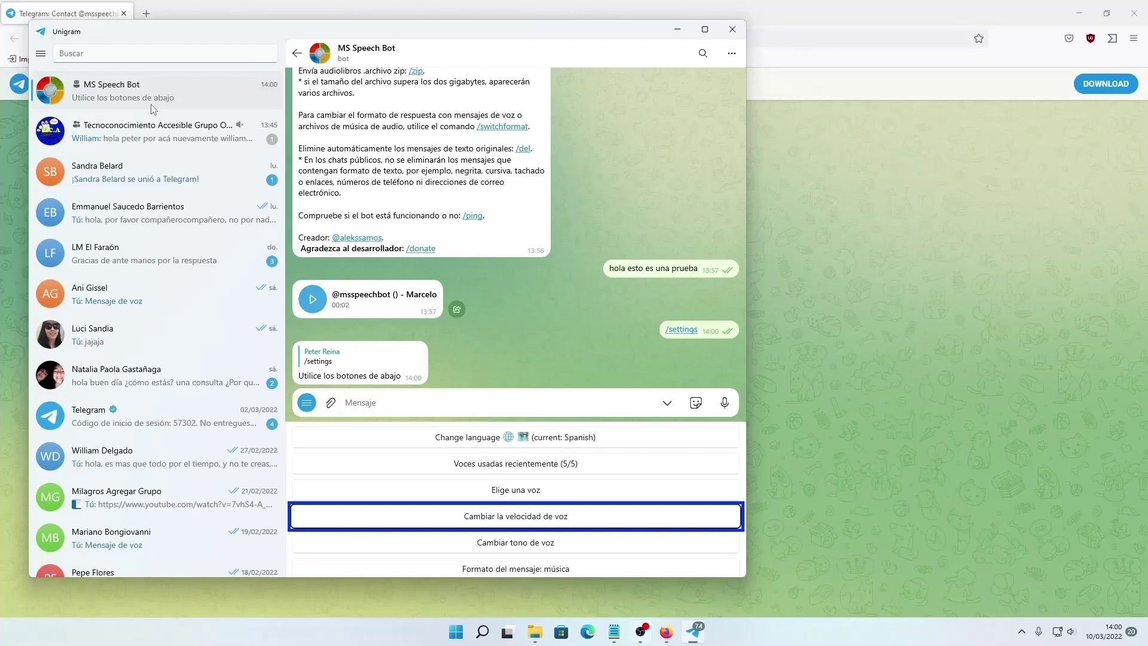
{"action": "key", "text": "Down"}
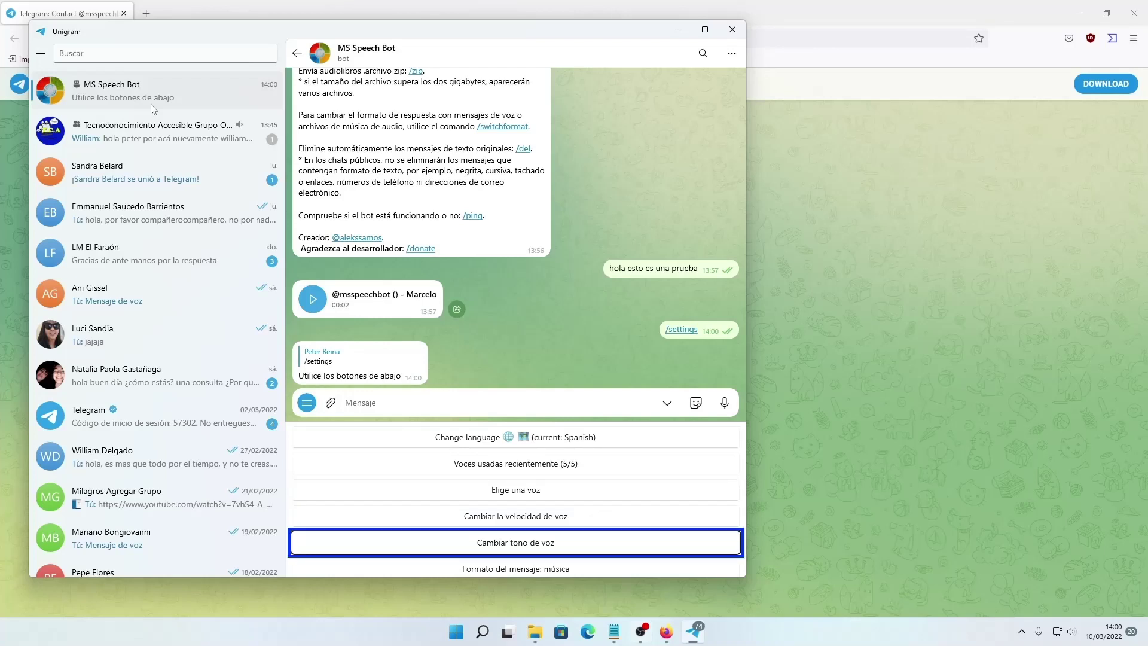
{"action": "key", "text": "Down"}
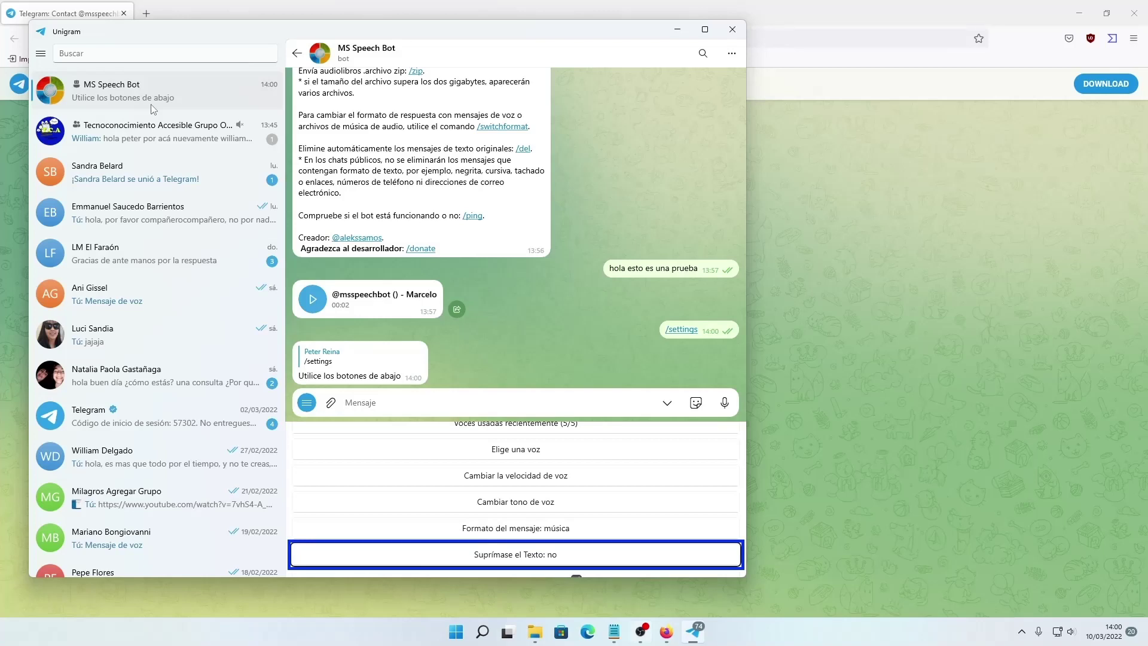
{"action": "key", "text": "Down"}
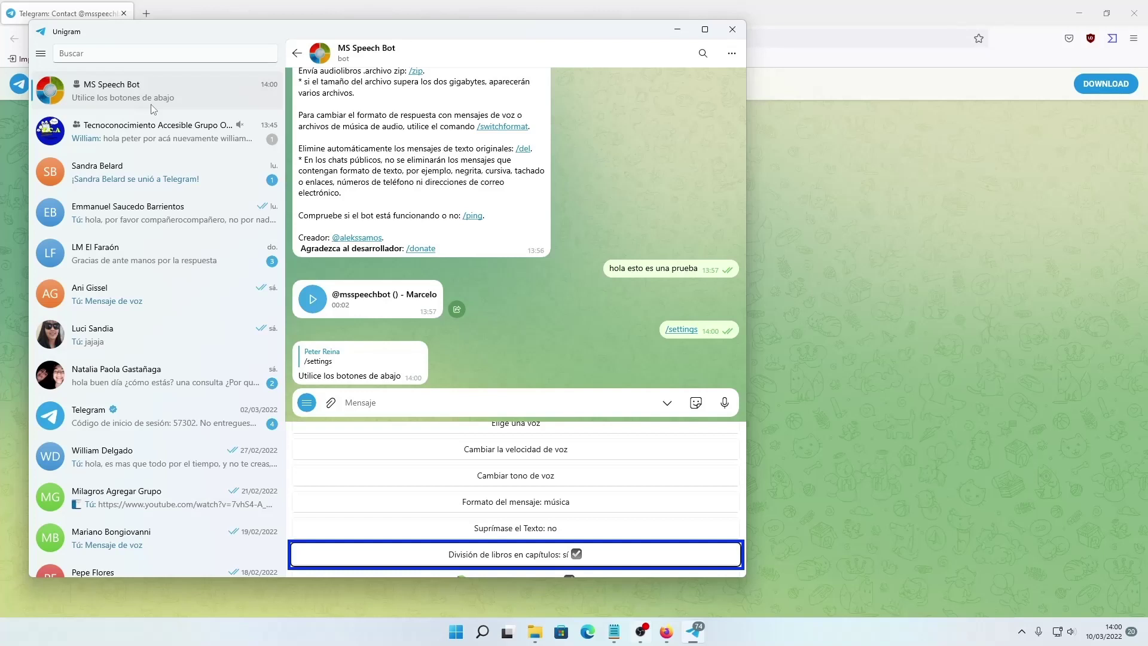
{"action": "key", "text": "Down"}
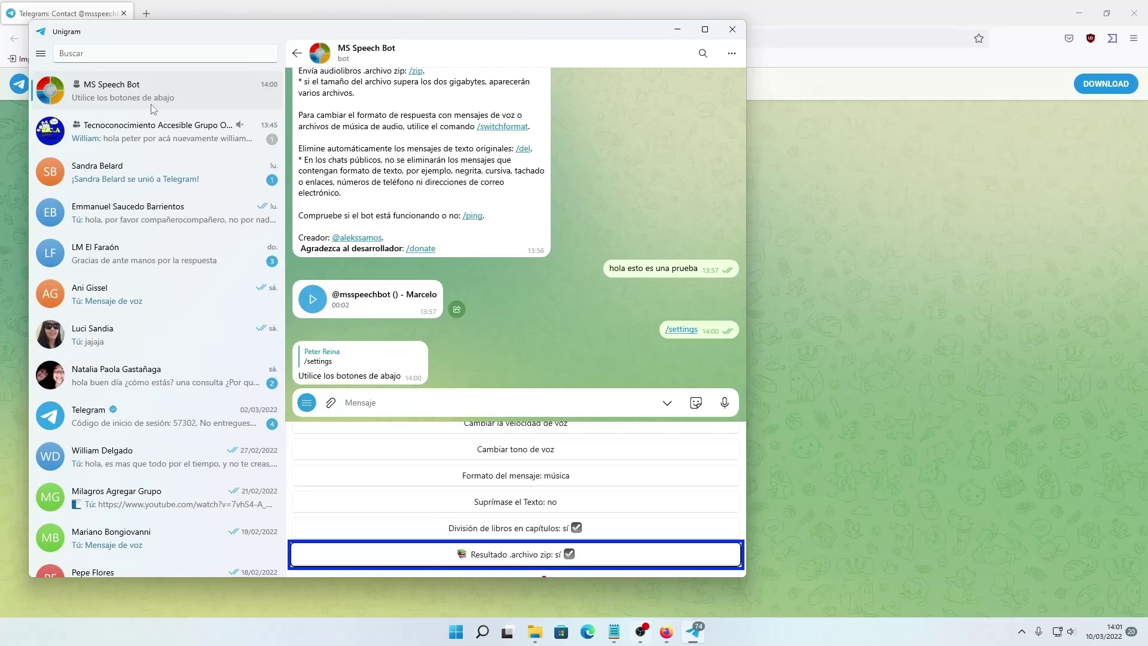
- Send the /selectvoice command to MS Speech Bot
{"action": "type", "text": "e"}
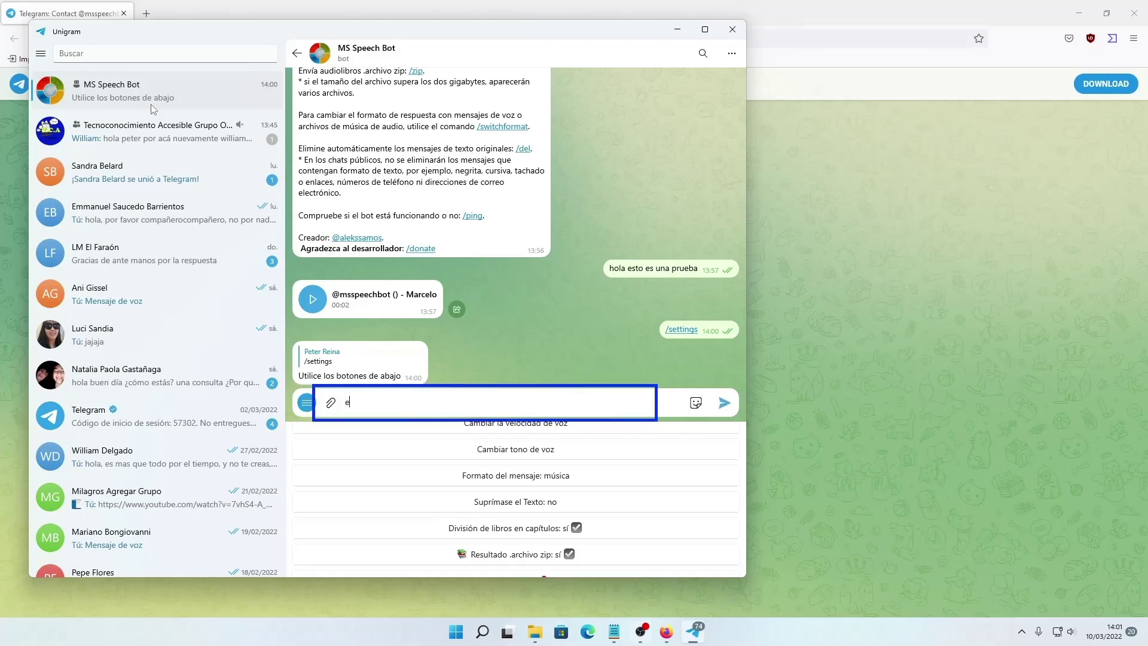
{"action": "key", "text": "BackSpace"}
{"action": "type", "text": "/"}
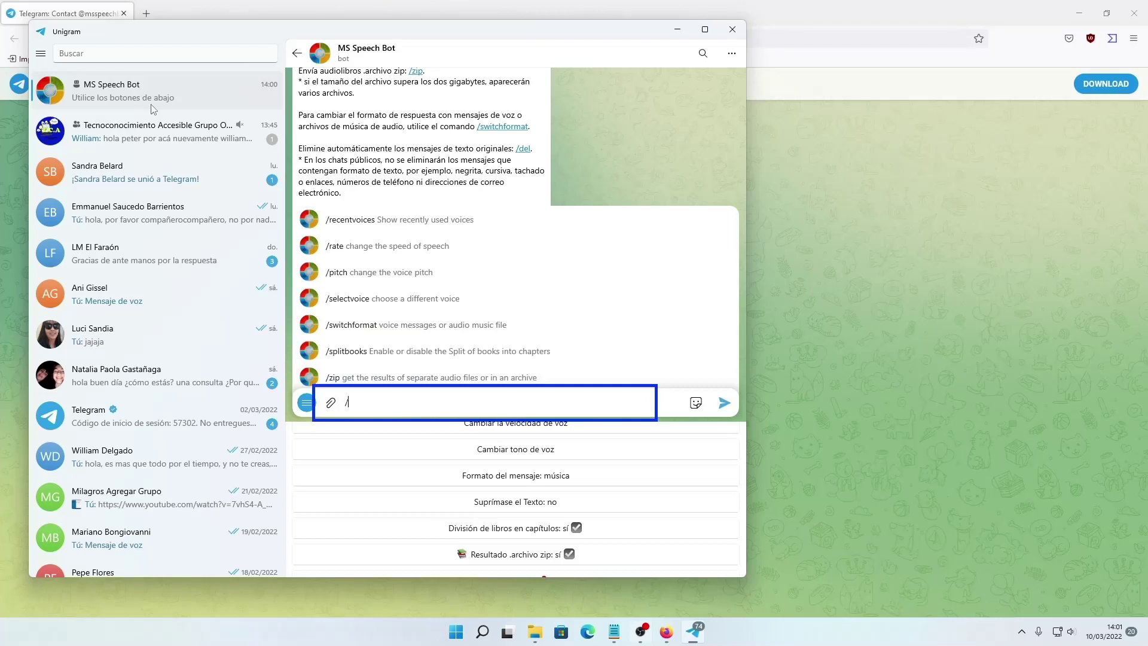
{"action": "type", "text": "sel"}
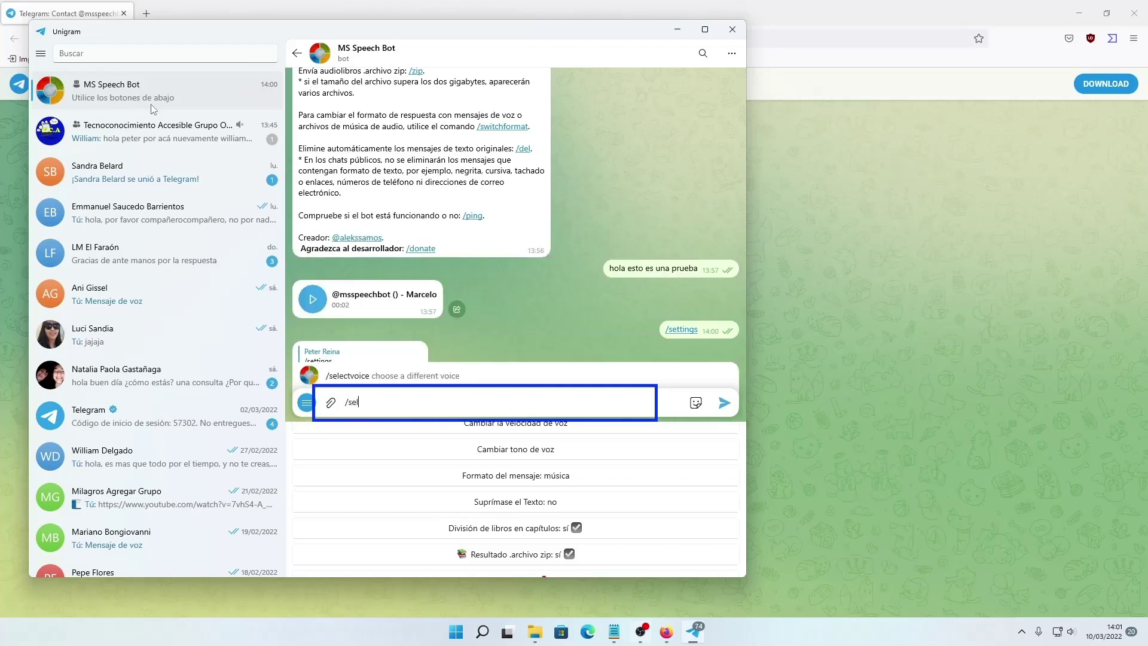
{"action": "type", "text": "ectvoices"}
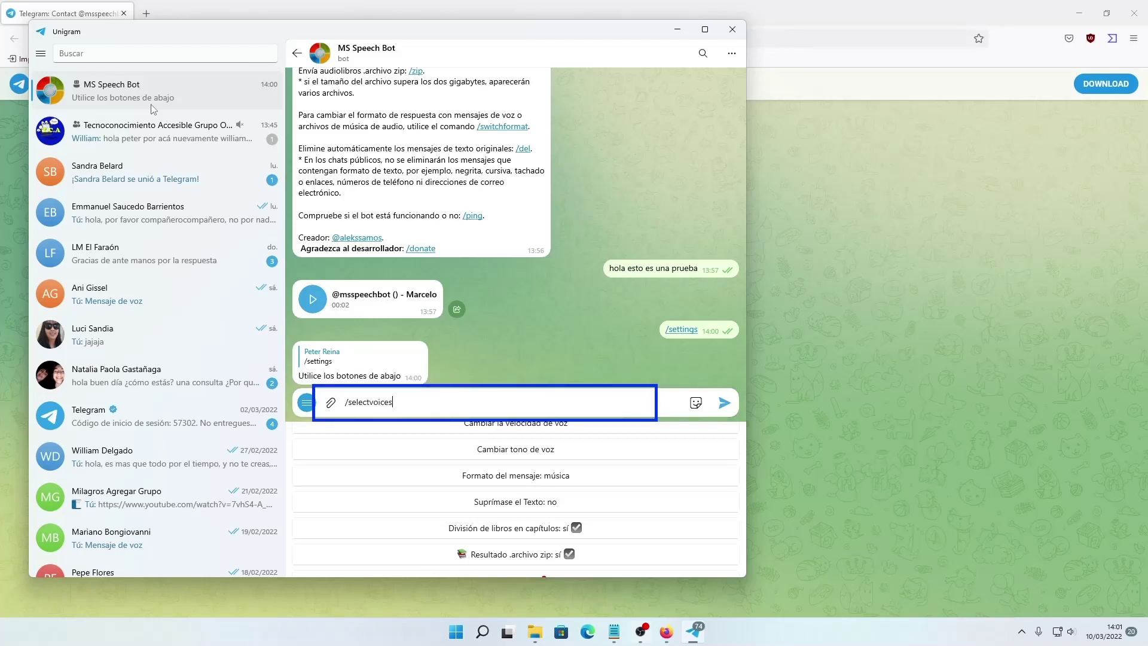
{"action": "key", "text": "Home"}
{"action": "key", "text": "Right"}
{"action": "key", "text": "Right"}
{"action": "key", "text": "Right"}
{"action": "key", "text": "Right"}
{"action": "key", "text": "Right"}
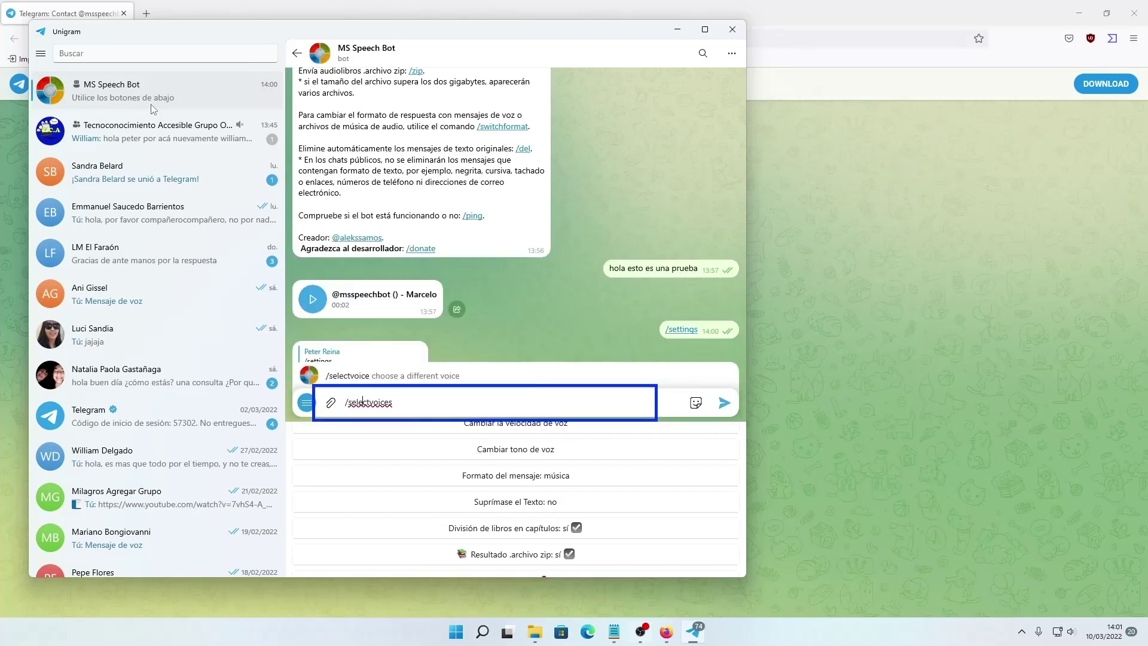
{"action": "key", "text": "Right"}
{"action": "key", "text": "Right"}
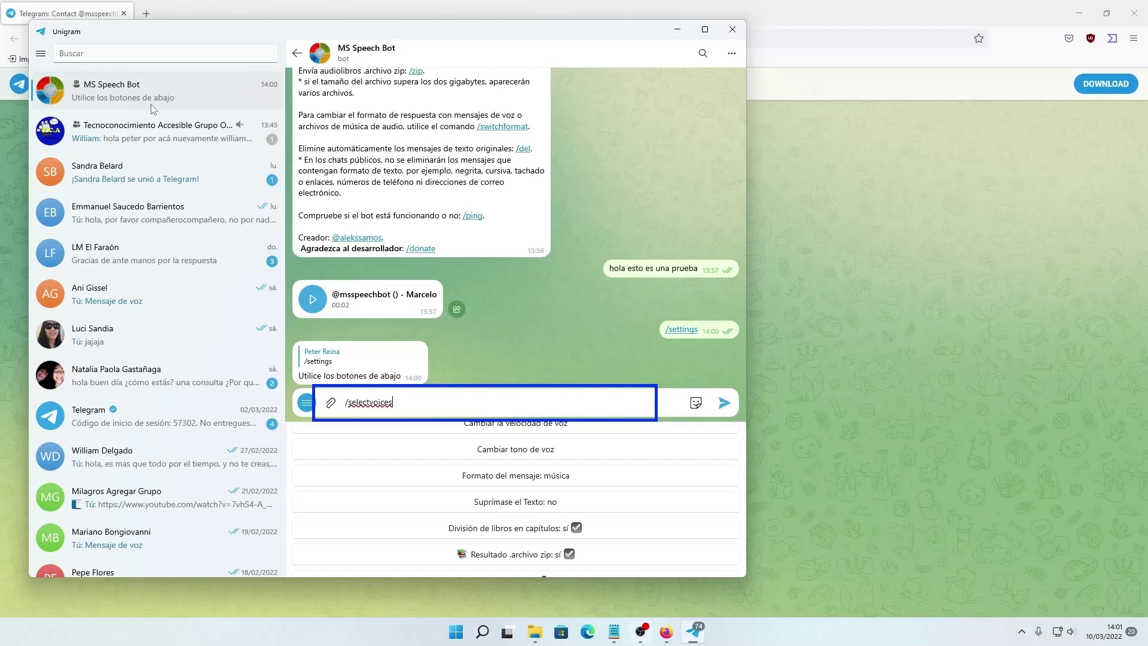
{"action": "key", "text": "BackSpace"}
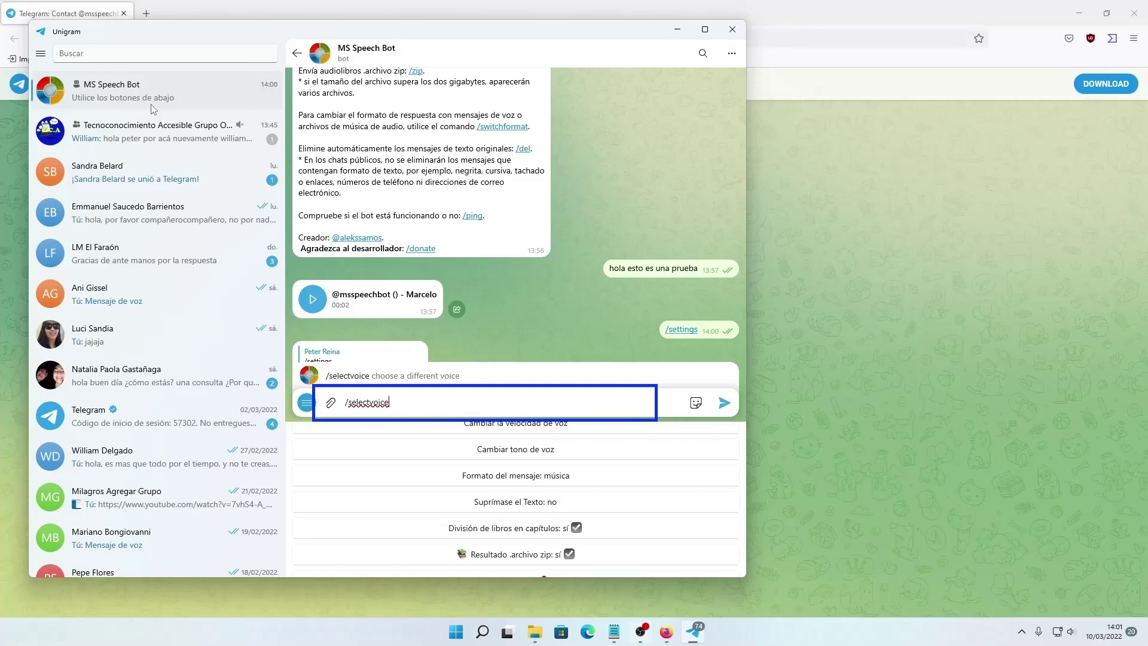
{"action": "key", "text": "Return"}
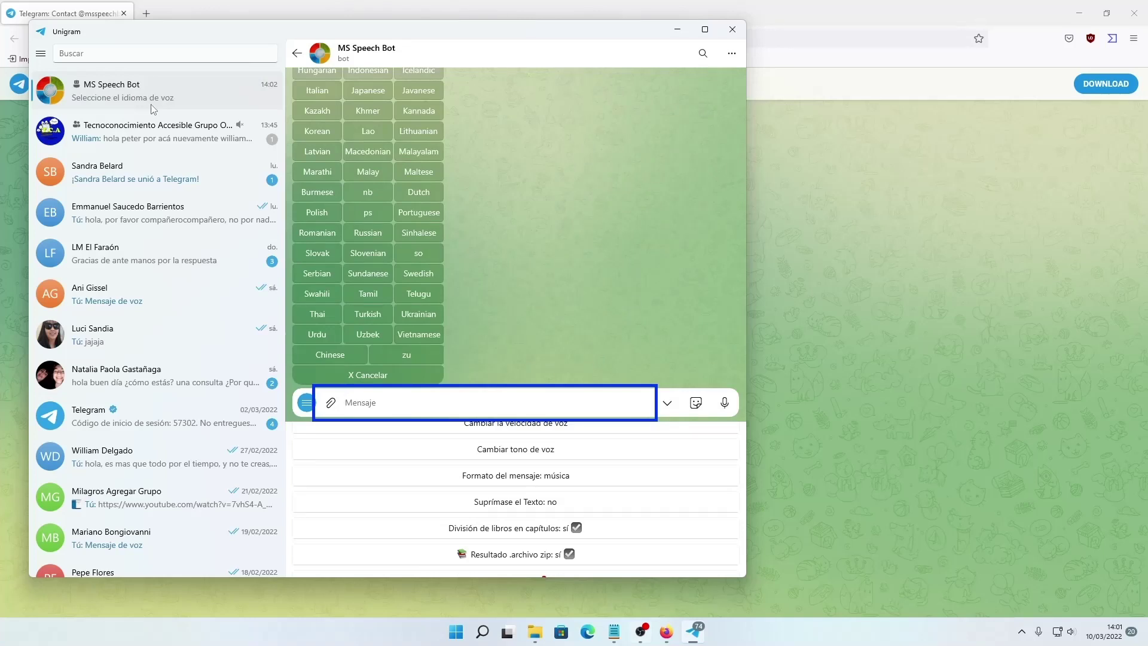
- Choose Spanish, the first entry in the bot's reply, as the voice language
{"action": "key", "text": "shift+Tab"}
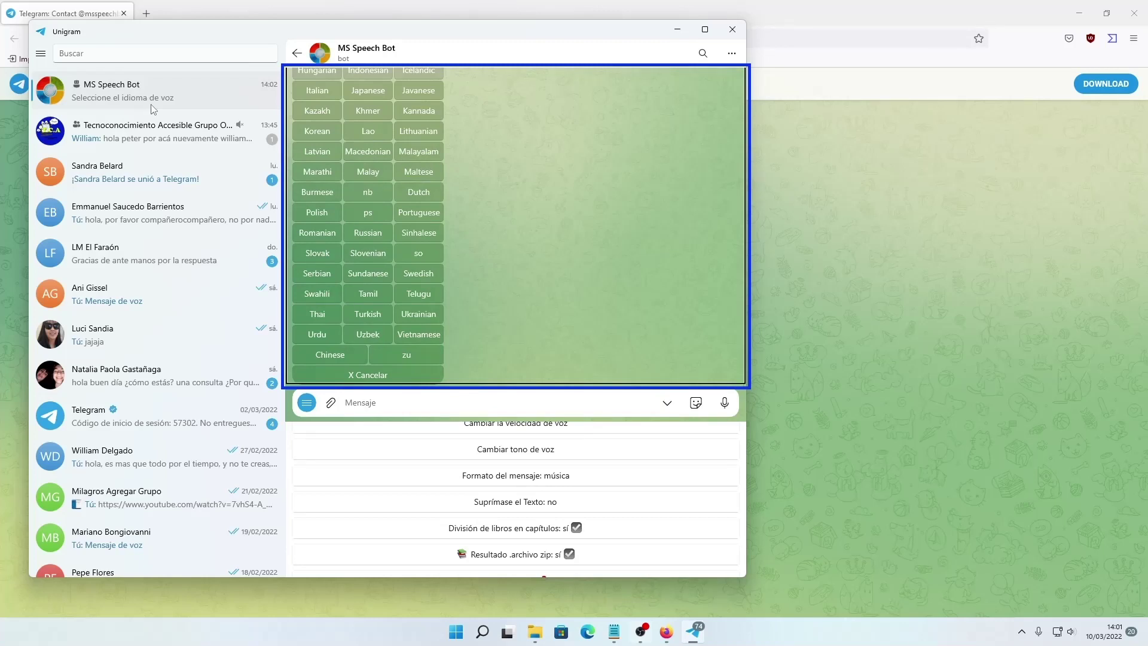
{"action": "key", "text": "Tab"}
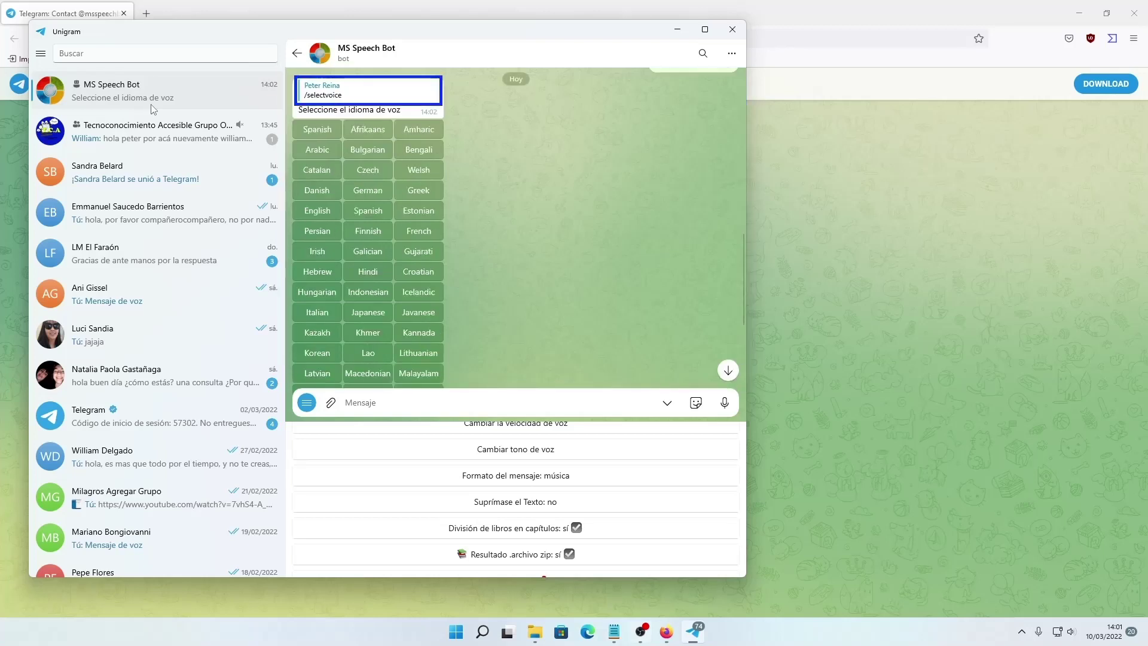
{"action": "key", "text": "Tab"}
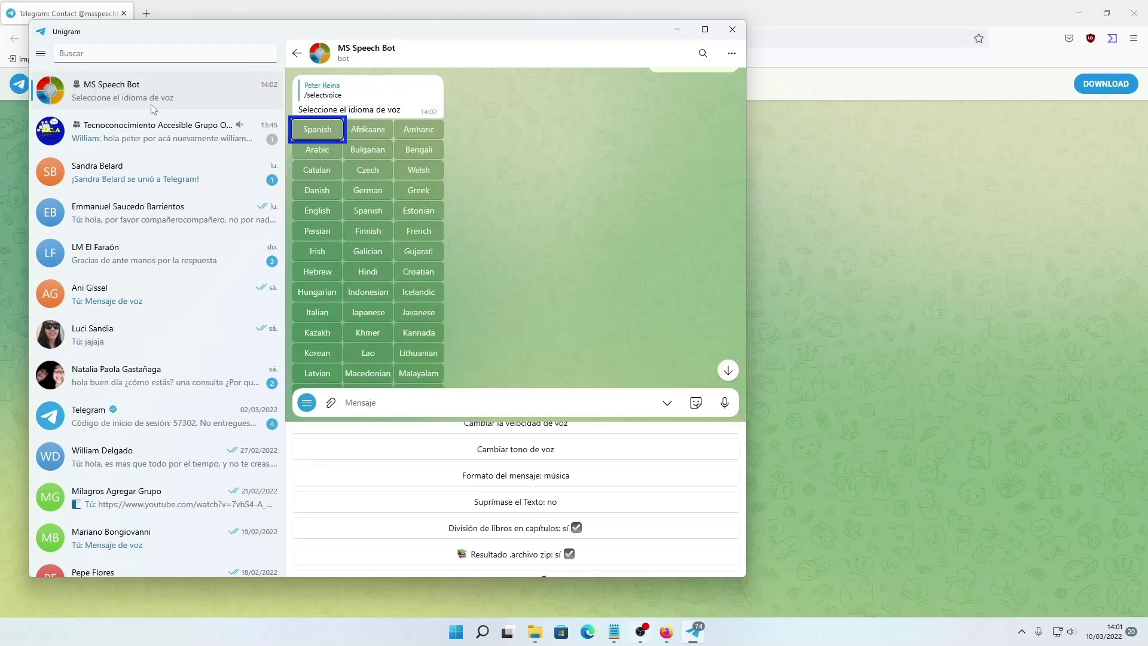
{"action": "key", "text": "Return"}
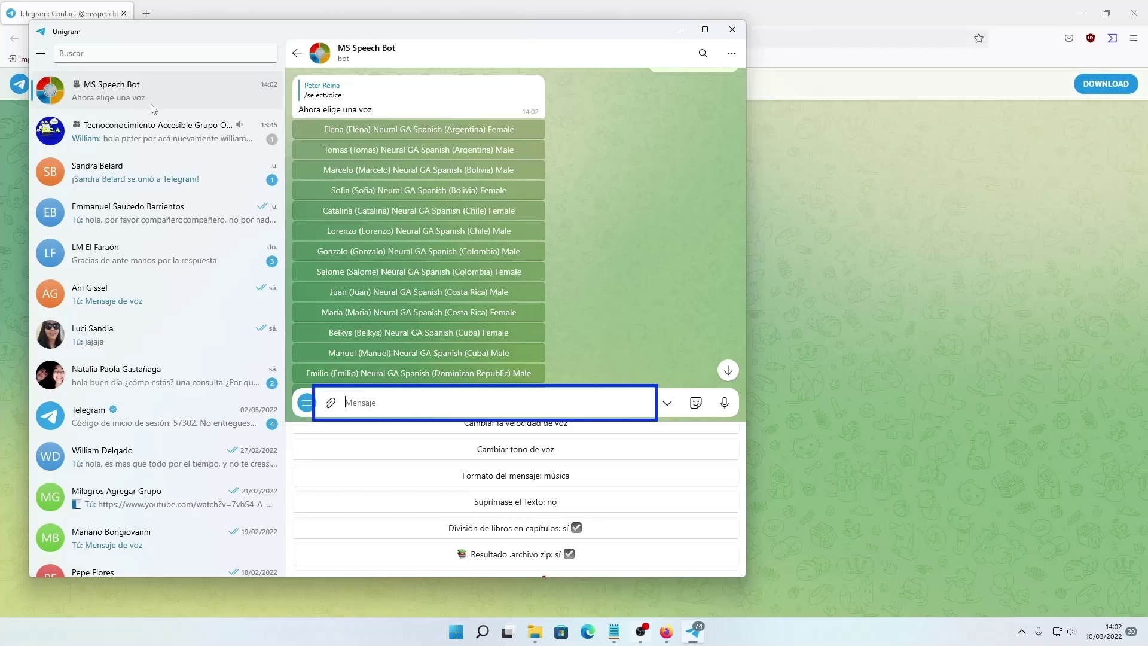
- Choose the Belkys (Belkys) Neural GA Spanish (Cuba) Female voice from the bot's list of Spanish voices
{"action": "key", "text": "shift+Tab"}
{"action": "key", "text": "shift+Tab"}
{"action": "key", "text": "Up"}
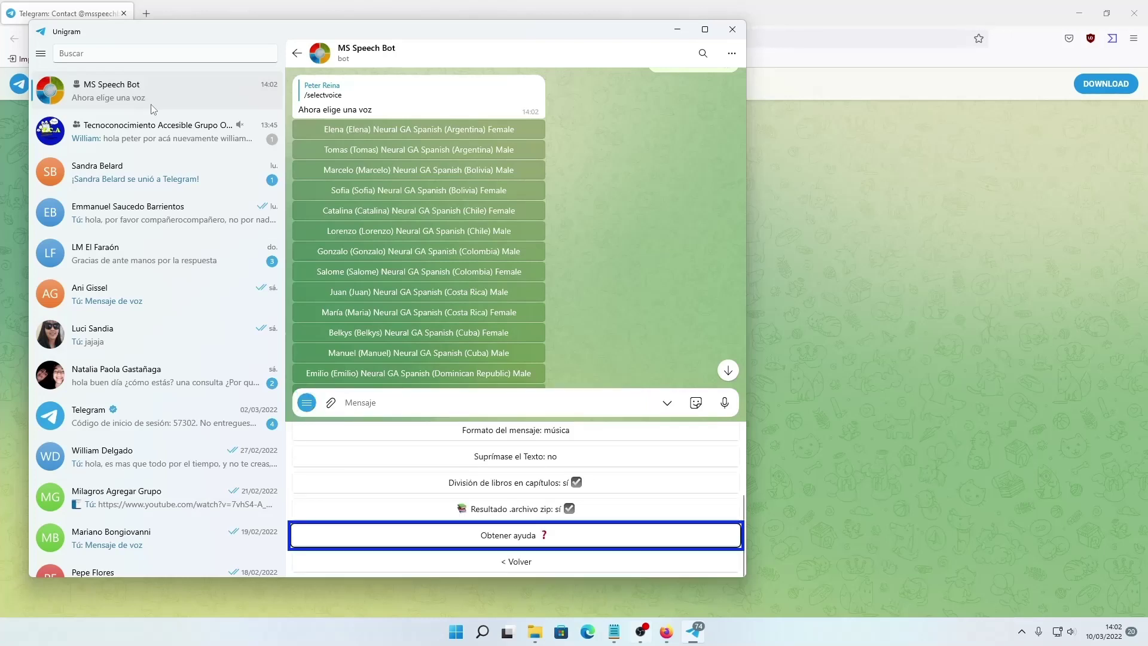
{"action": "key", "text": "Up"}
{"action": "key", "text": "shift+Tab"}
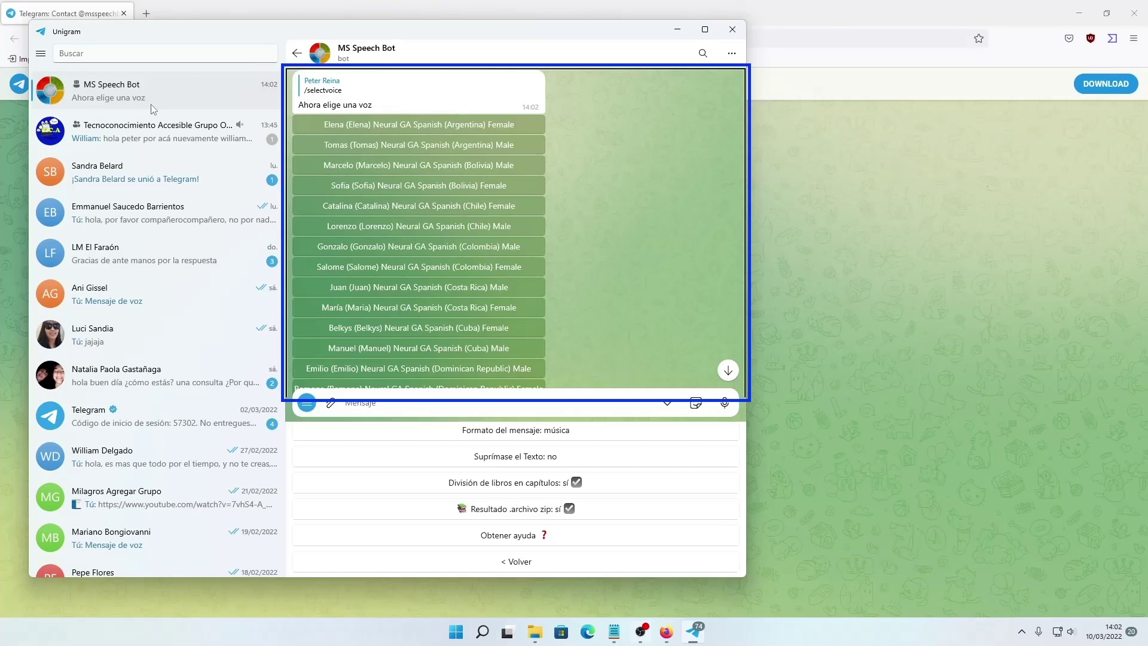
{"action": "key", "text": "Tab"}
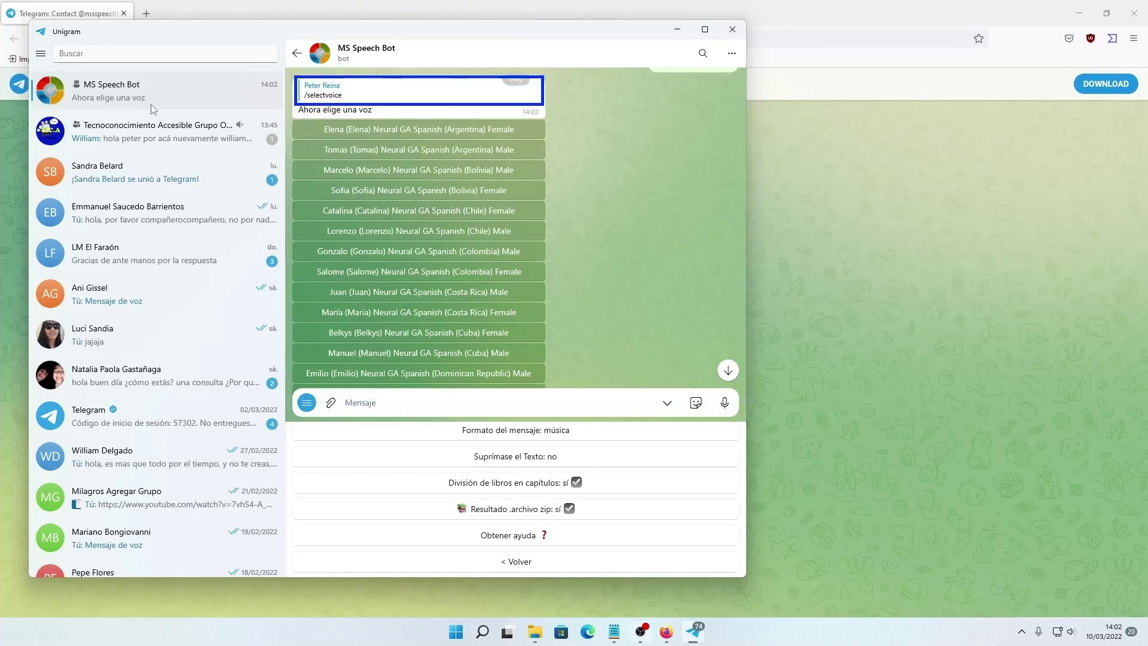
{"action": "key", "text": "Tab"}
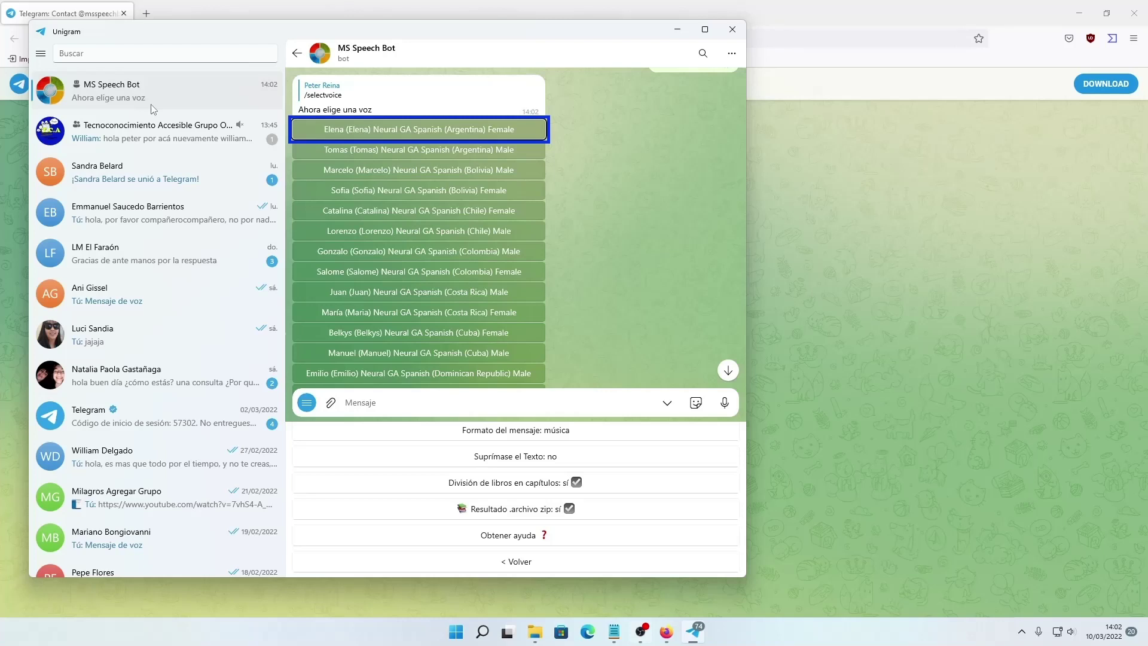
{"action": "key", "text": "Tab"}
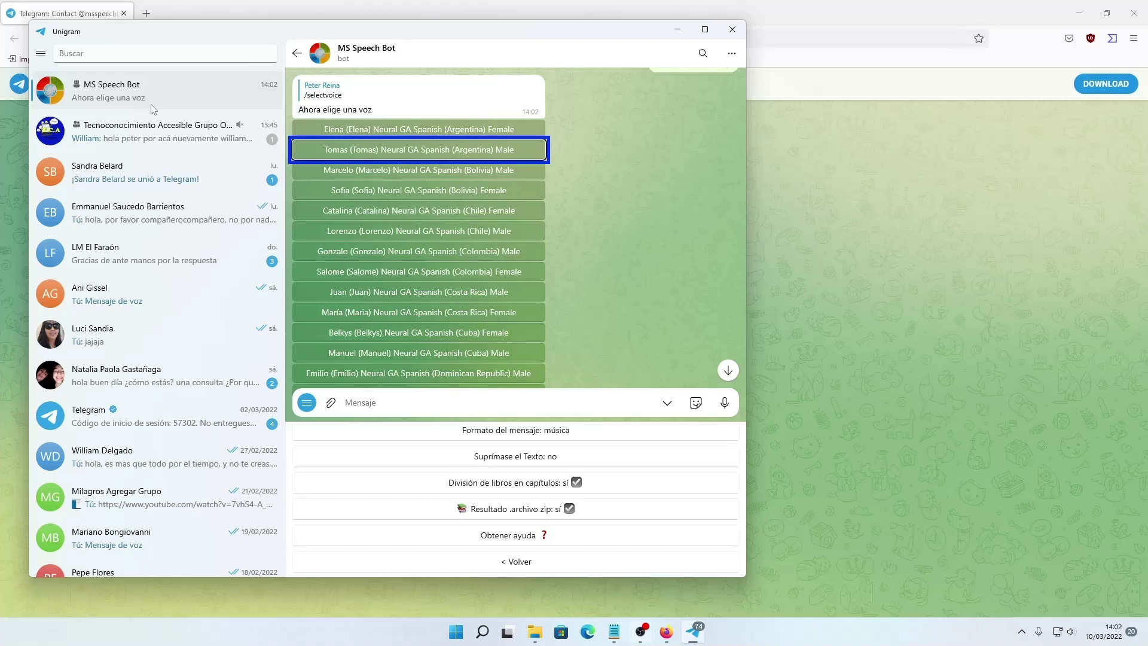
{"action": "key", "text": "Tab"}
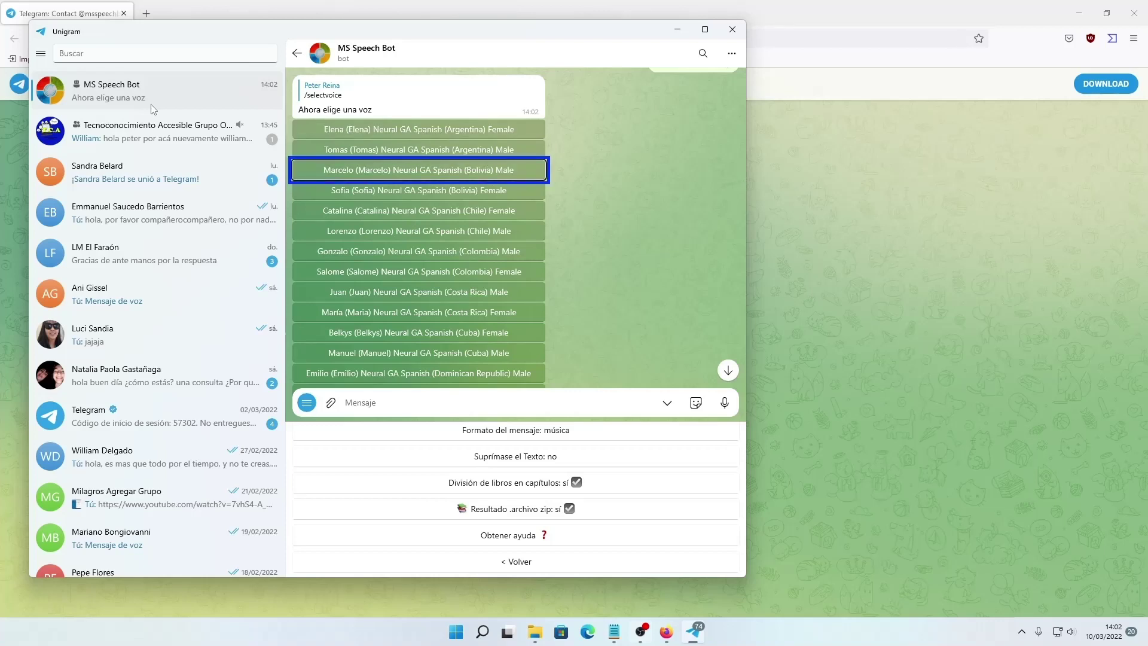
{"action": "key", "text": "Tab"}
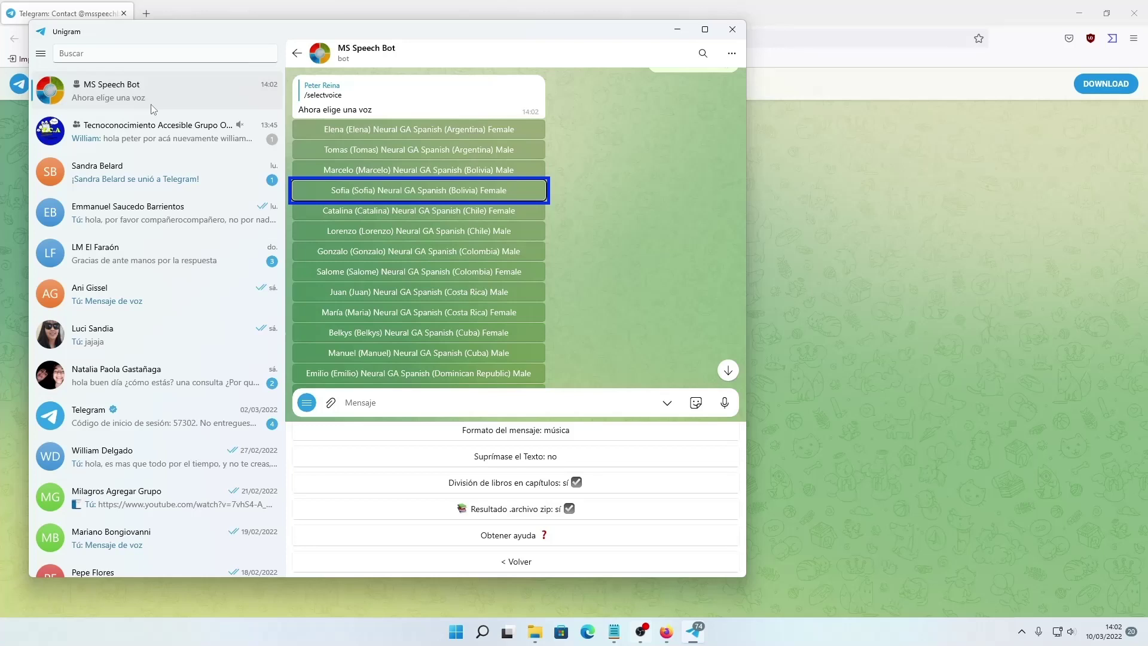
{"action": "key", "text": "Tab"}
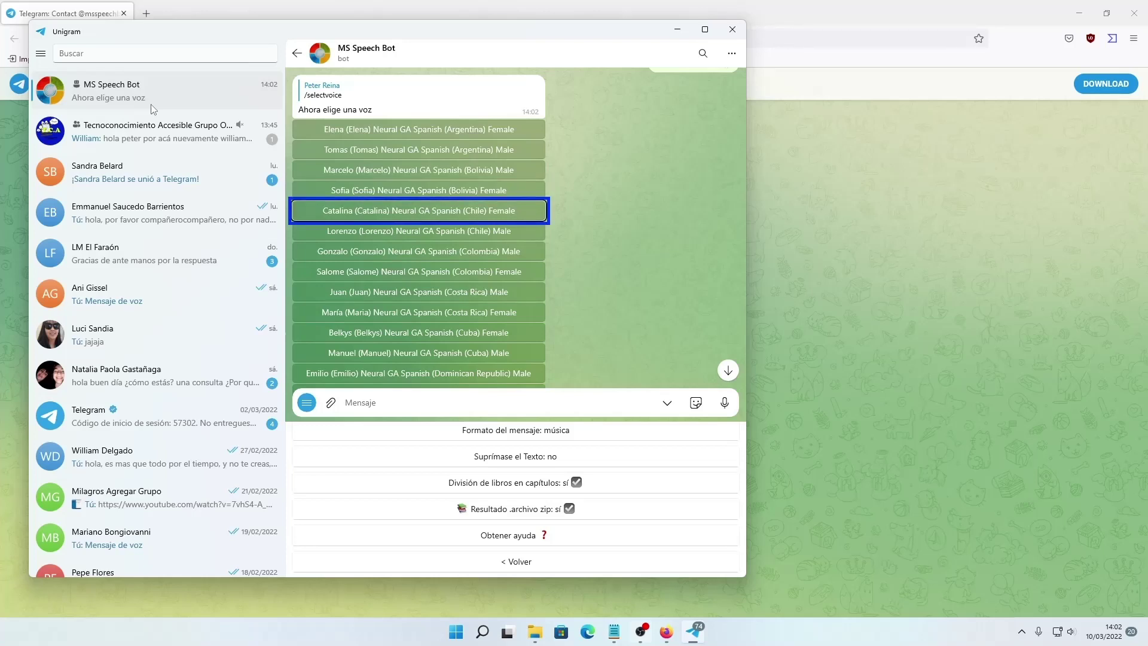
{"action": "key", "text": "Down"}
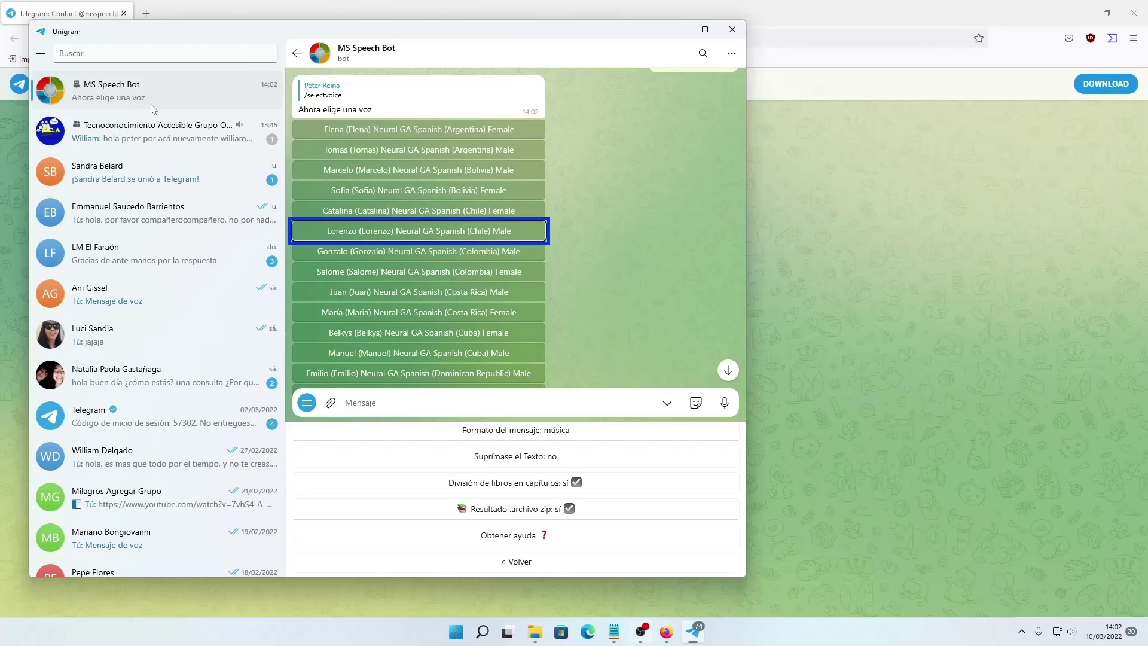
{"action": "key", "text": "Down"}
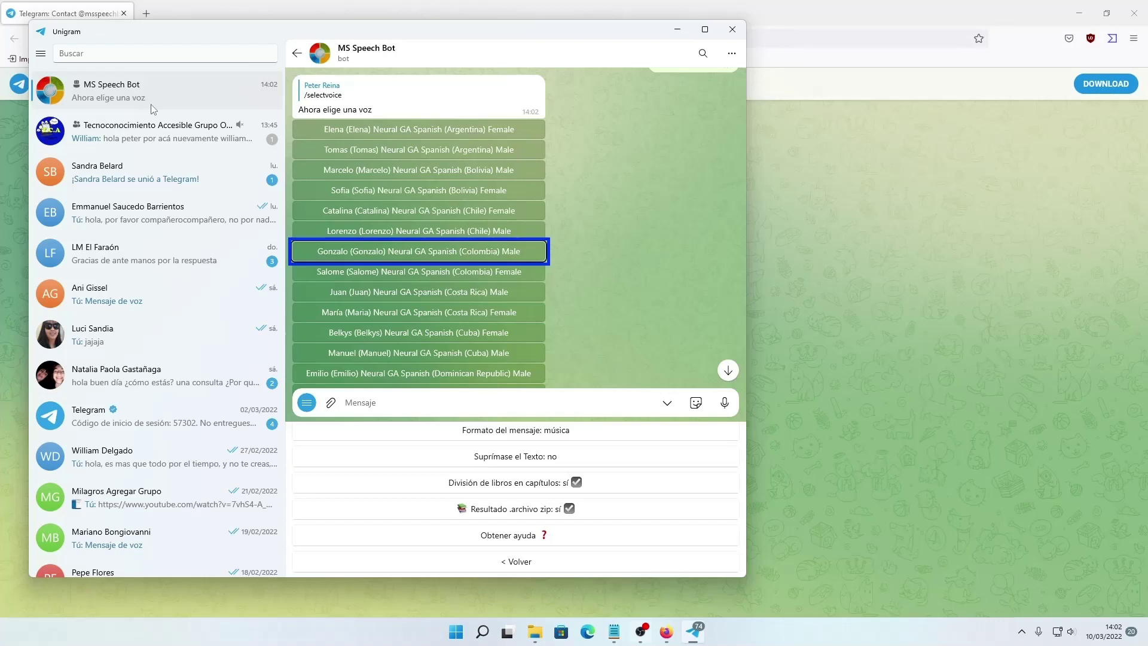
{"action": "key", "text": "Down"}
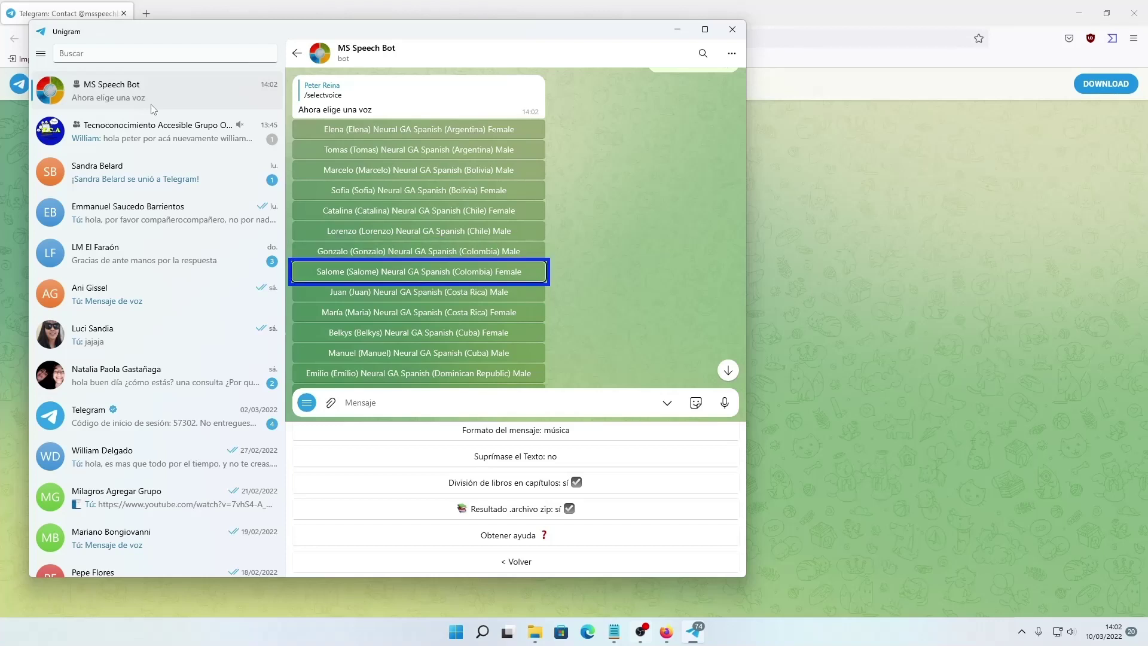
{"action": "key", "text": "Down"}
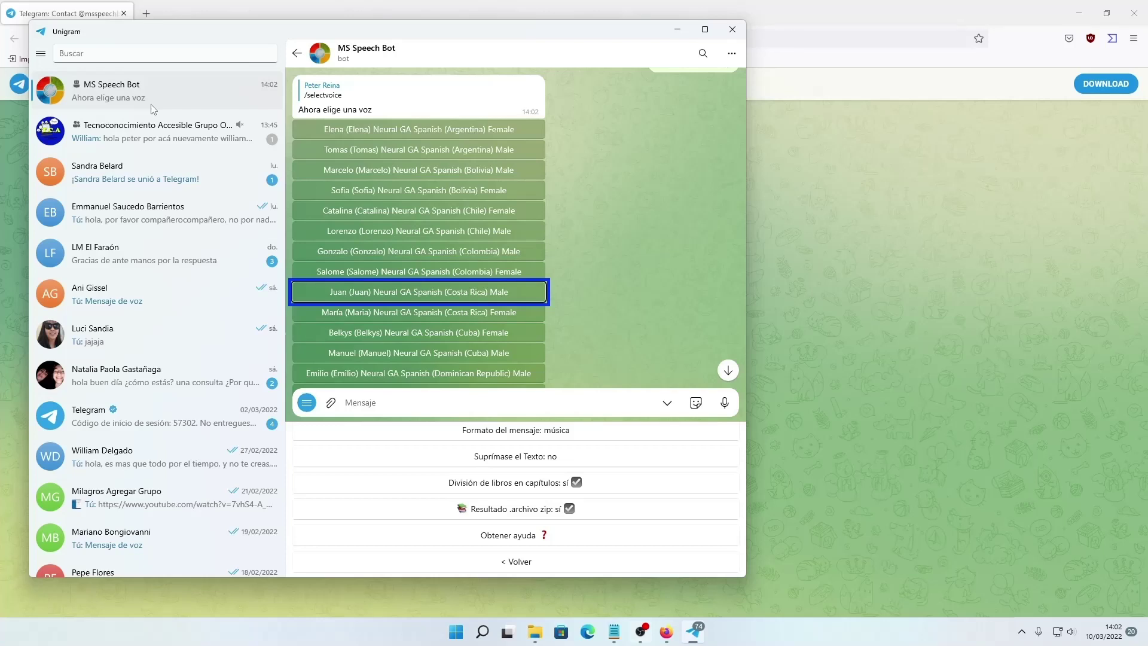
{"action": "key", "text": "Down"}
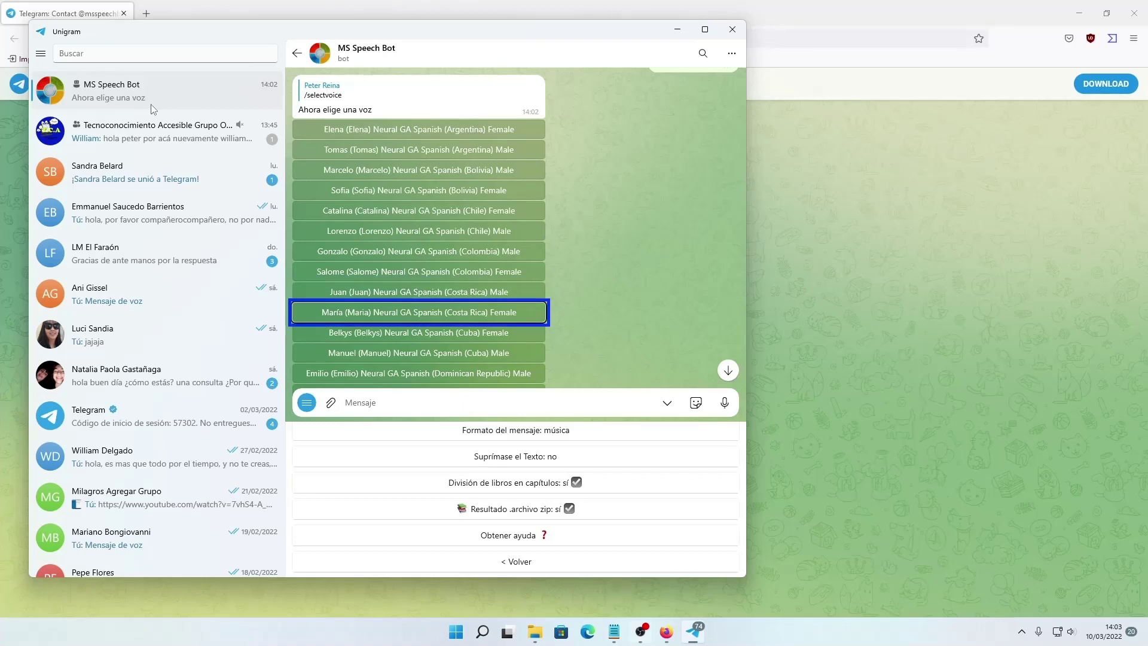
{"action": "key", "text": "Down"}
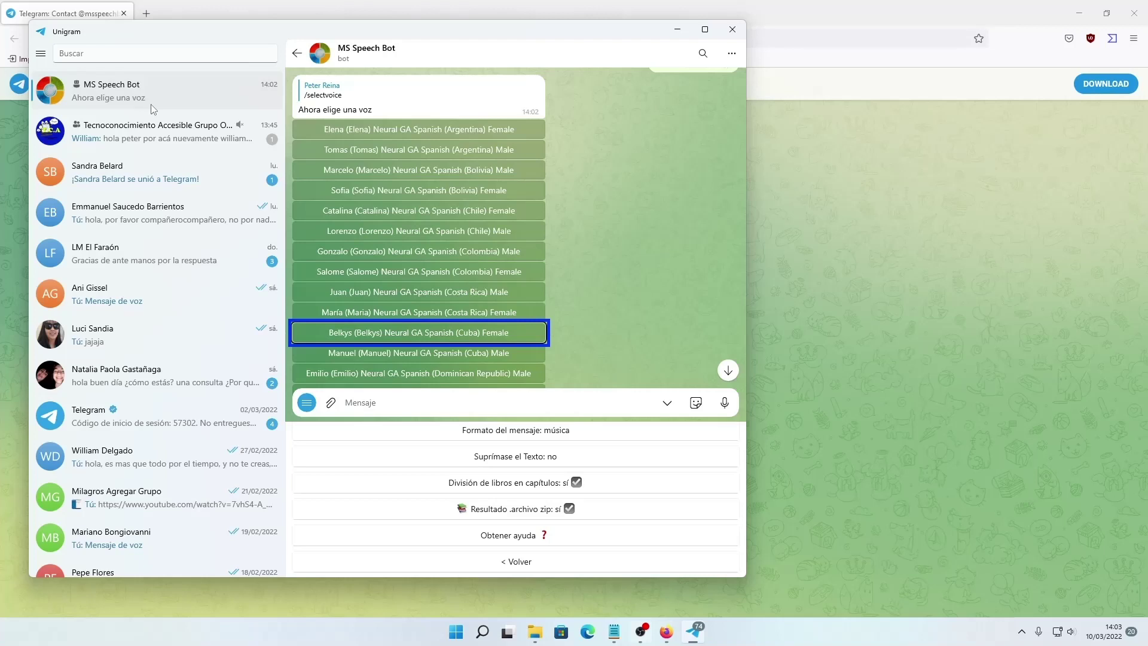
{"action": "key", "text": "Down"}
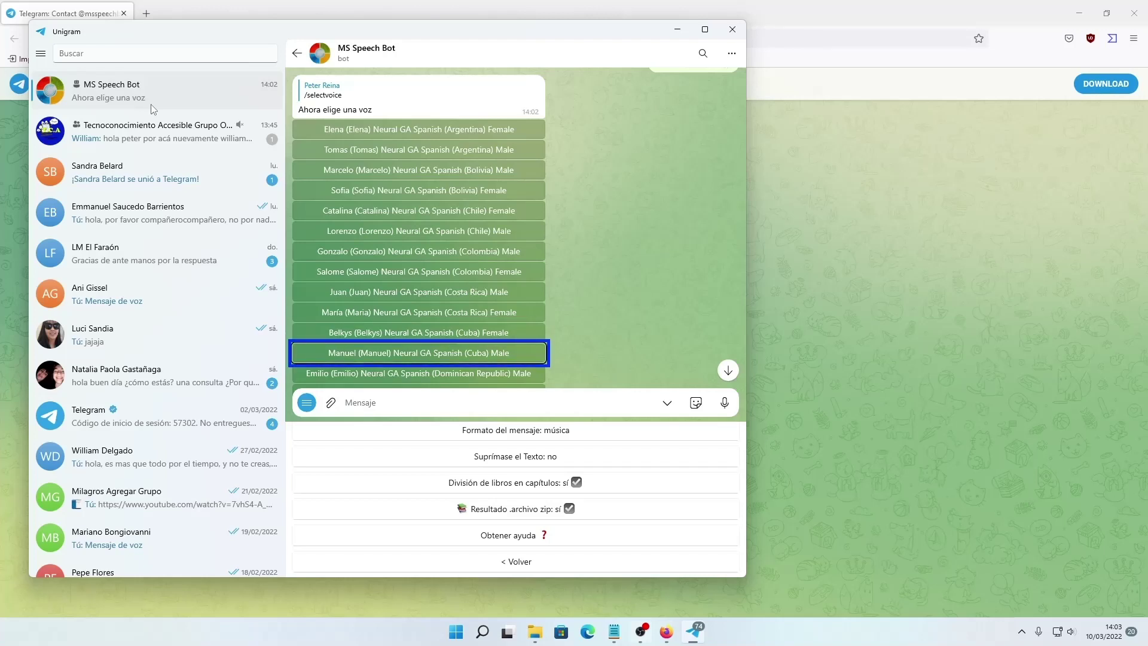
{"action": "key", "text": "Up"}
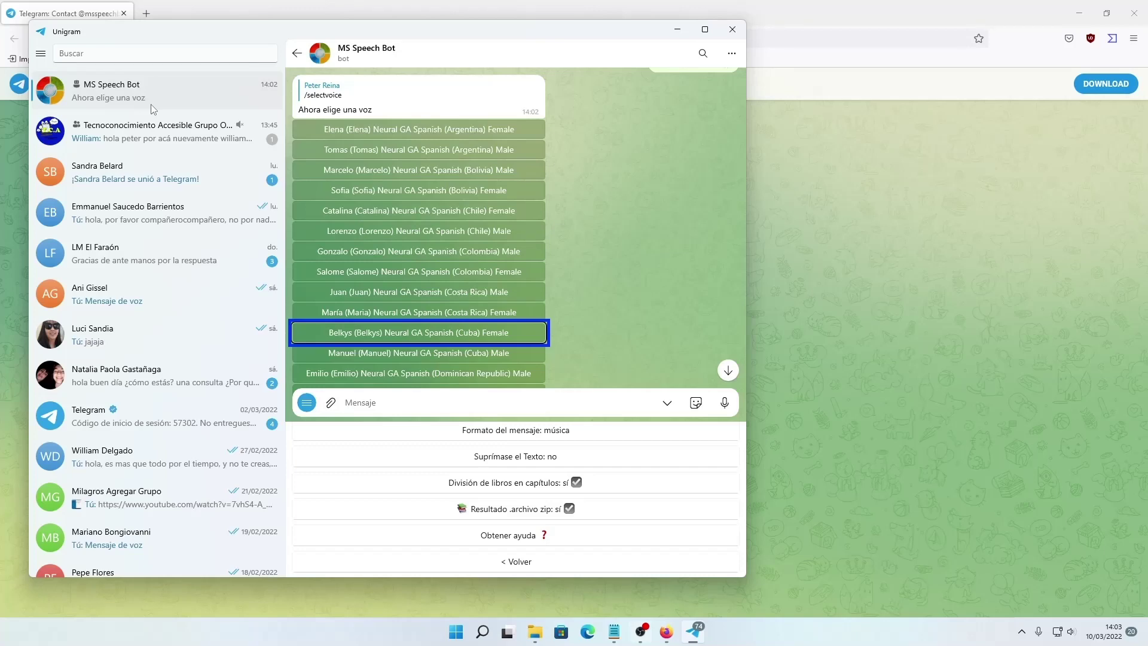
{"action": "key", "text": "Return"}
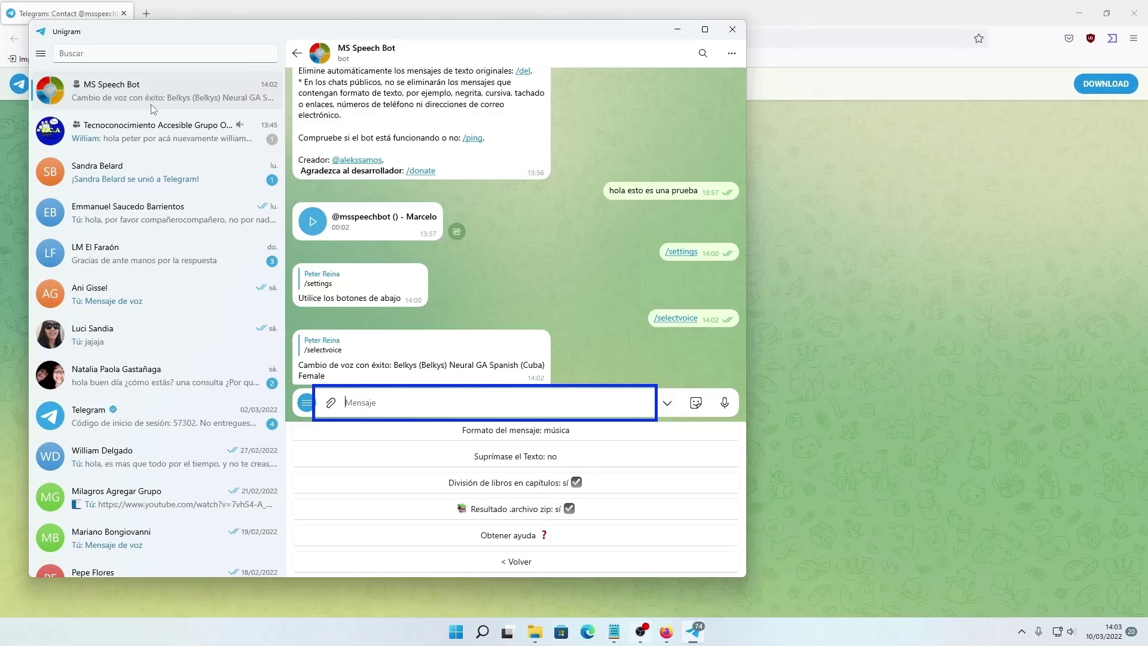
- Send the text "hola soy Belkis un saludo para todos" to the bot and play its audio reply
{"action": "type", "text": "hola soy belkis un saludo para todos"}
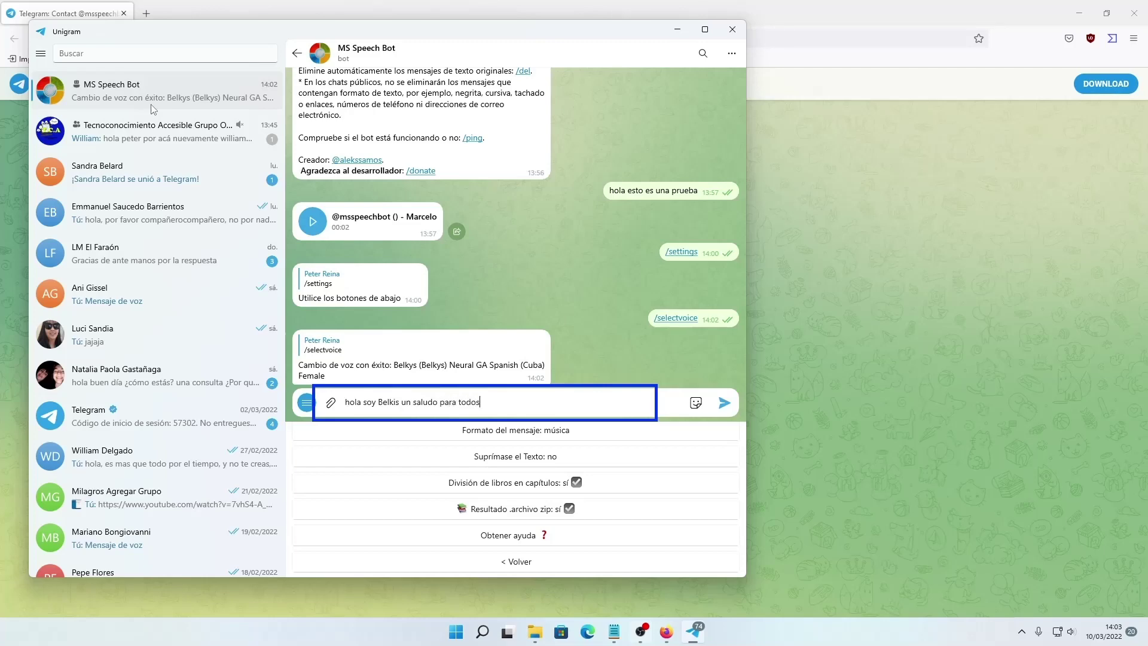
{"action": "key", "text": "Return"}
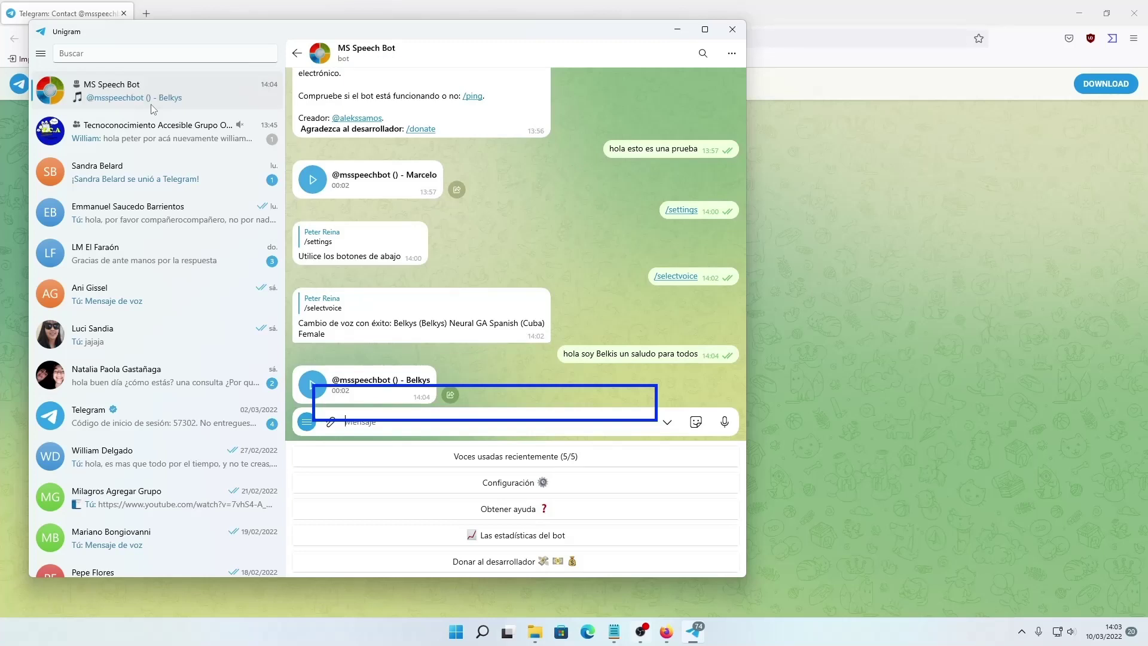
{"action": "key", "text": "shift+Tab"}
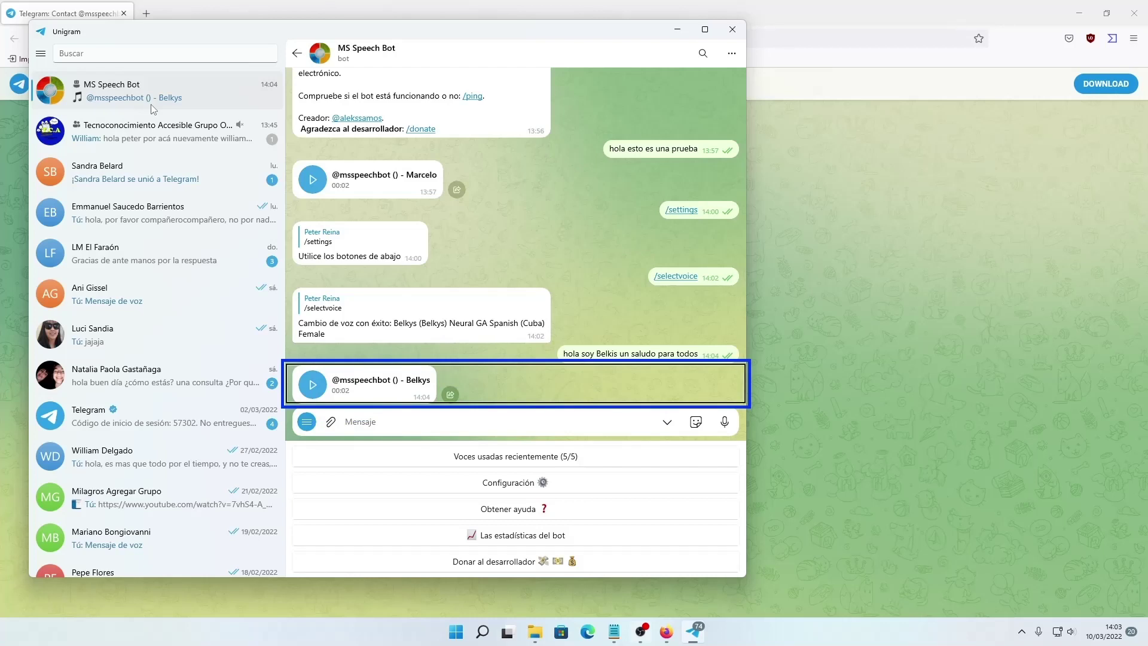
{"action": "key", "text": "Return"}
{"action": "key", "text": "Up"}
{"action": "key", "text": "Down"}
{"action": "key", "text": "Return"}
- Send the /rate command to MS Speech Bot to change the speed of speech
{"action": "type", "text": "e"}
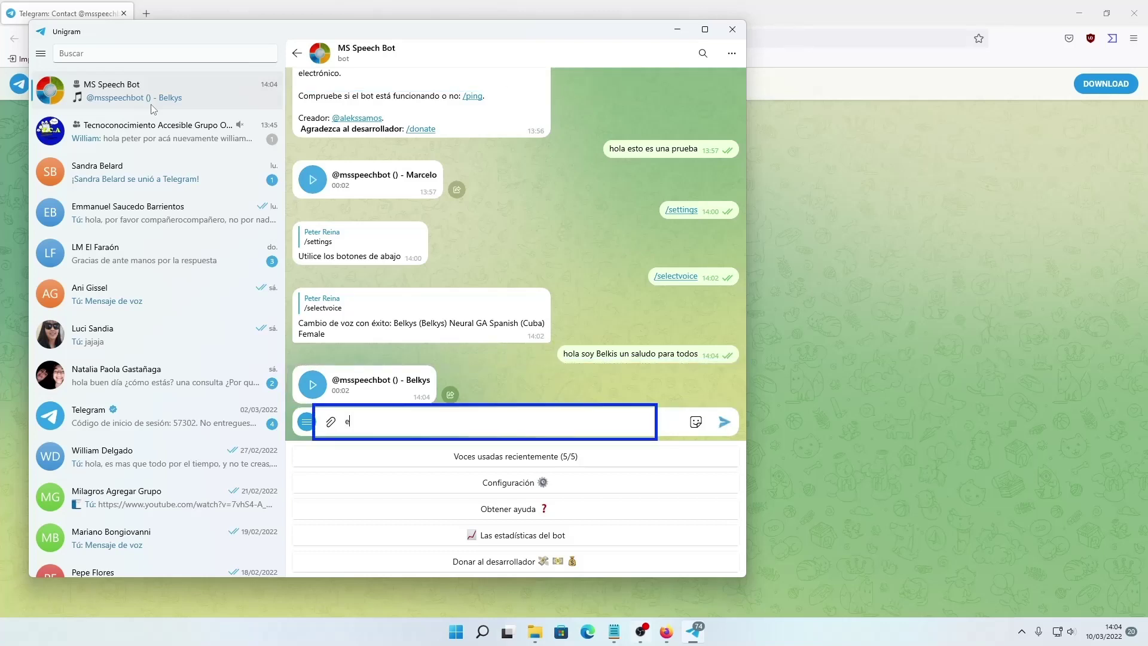
{"action": "key", "text": "BackSpace"}
{"action": "type", "text": "/"}
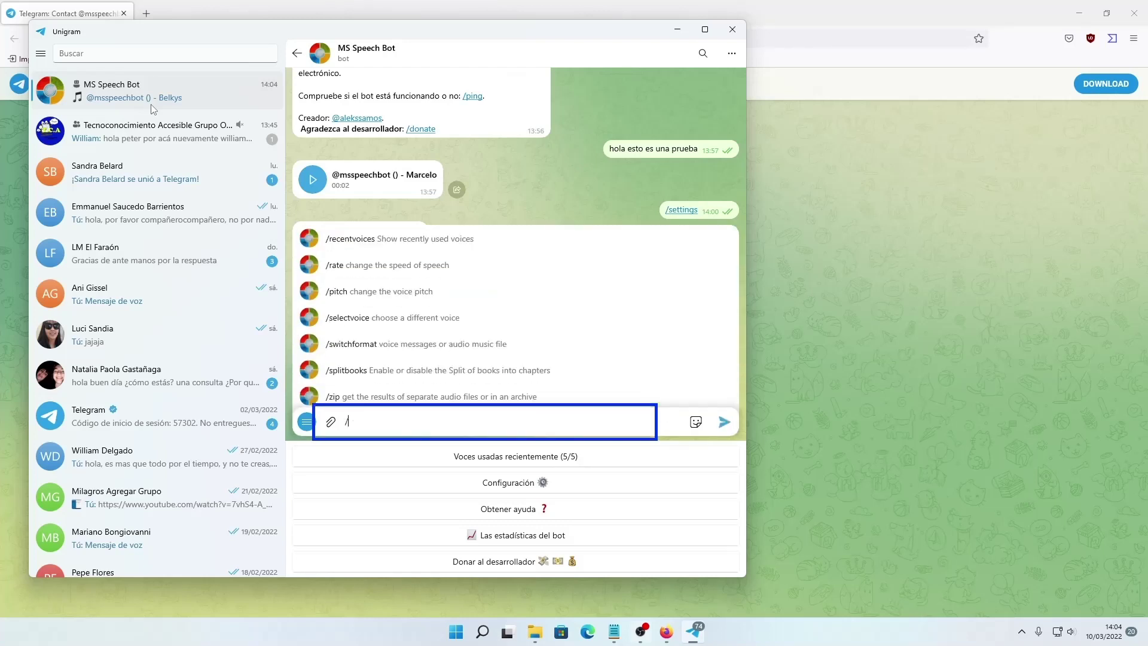
{"action": "type", "text": "rate"}
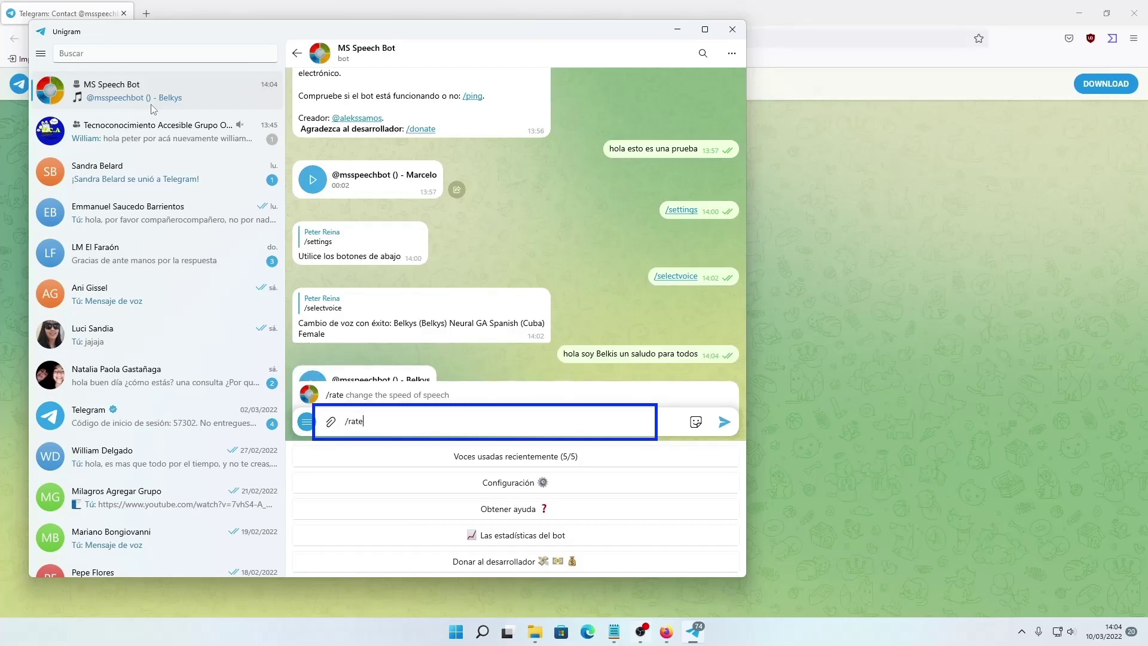
{"action": "key", "text": "Left"}
{"action": "key", "text": "Left"}
{"action": "key", "text": "Left"}
{"action": "key", "text": "Left"}
{"action": "key", "text": "Left"}
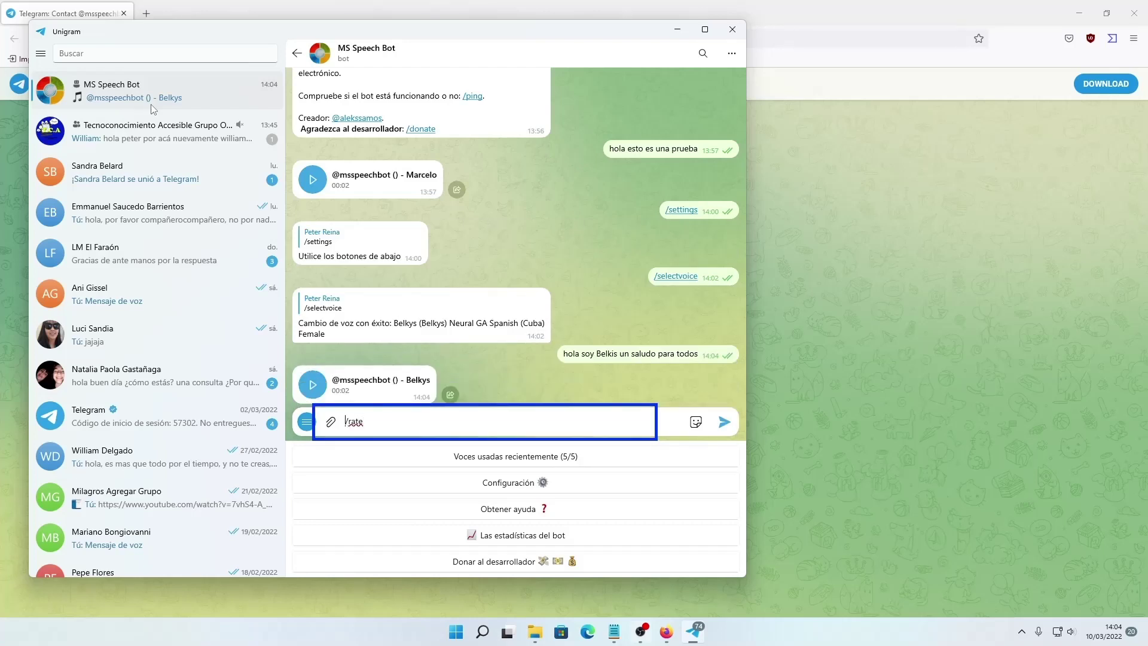
{"action": "key", "text": "Right"}
{"action": "key", "text": "Right"}
{"action": "key", "text": "Right"}
{"action": "key", "text": "Right"}
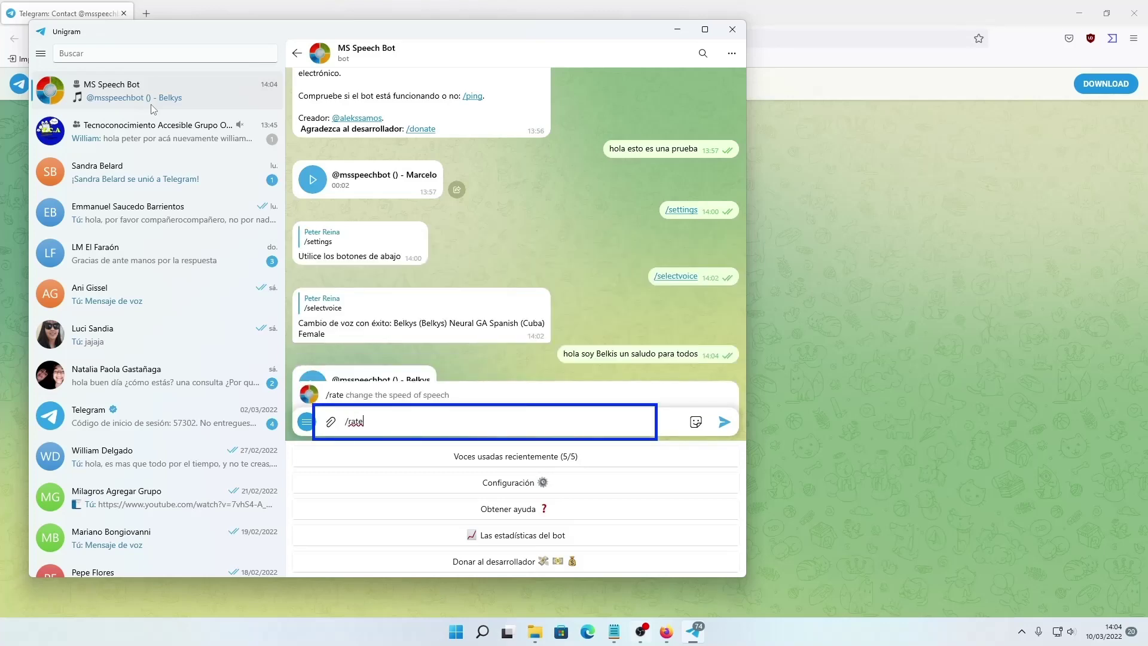
{"action": "key", "text": "Return"}
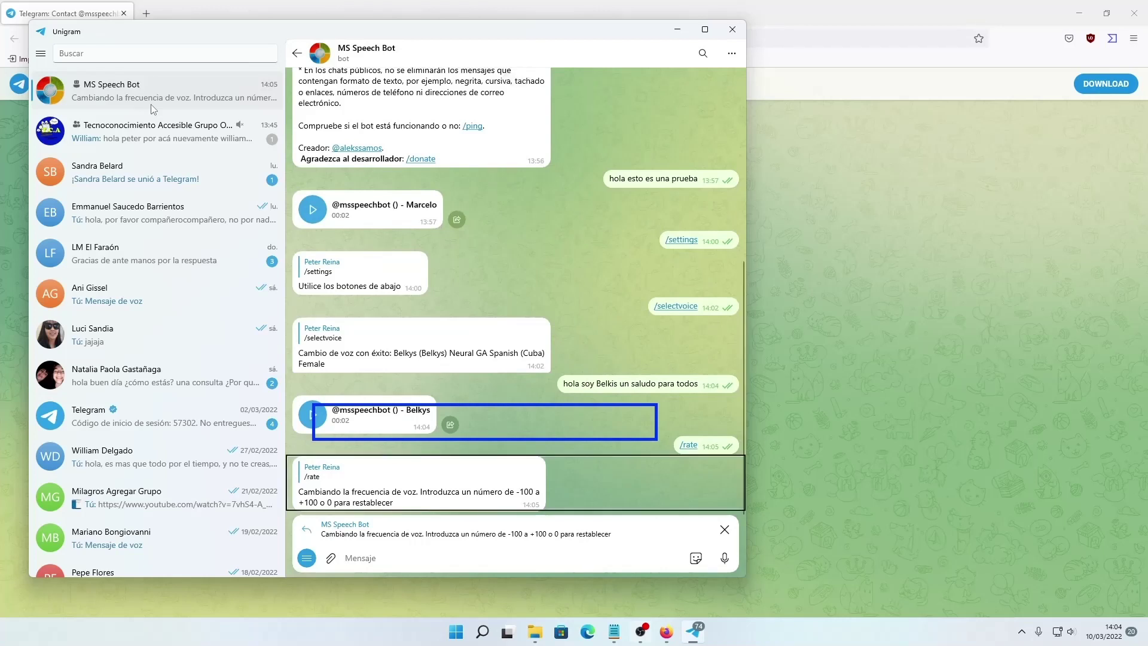
- Set the speech rate to 10 in reply to the bot's request and go to its response
{"action": "key", "text": "Down"}
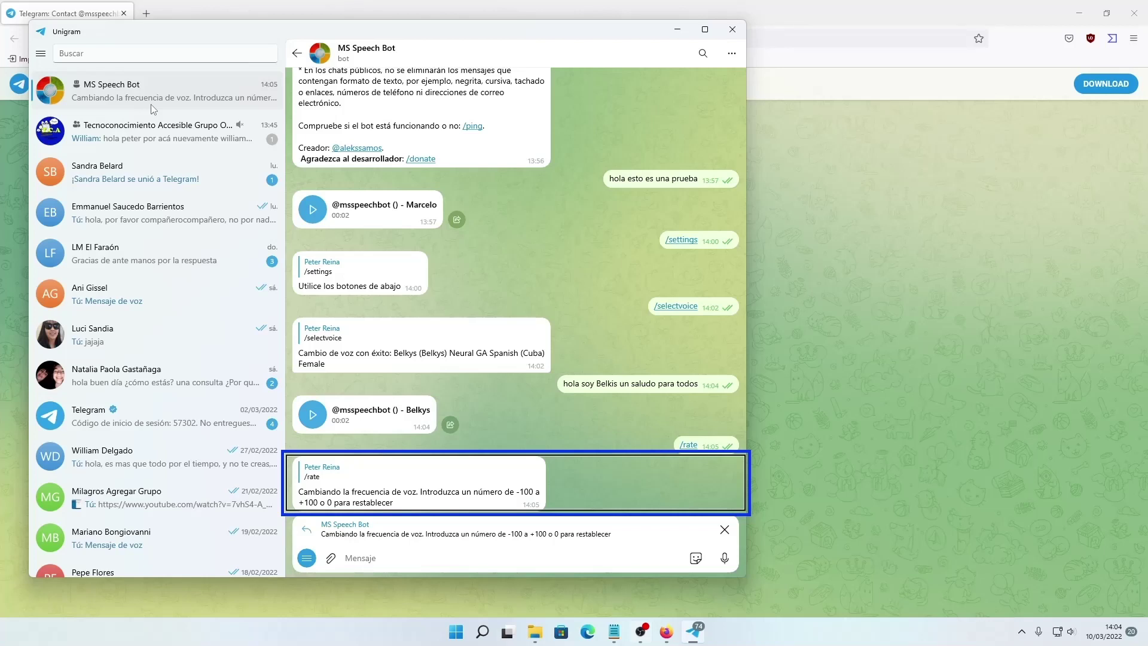
{"action": "type", "text": "e"}
{"action": "key", "text": "BackSpace"}
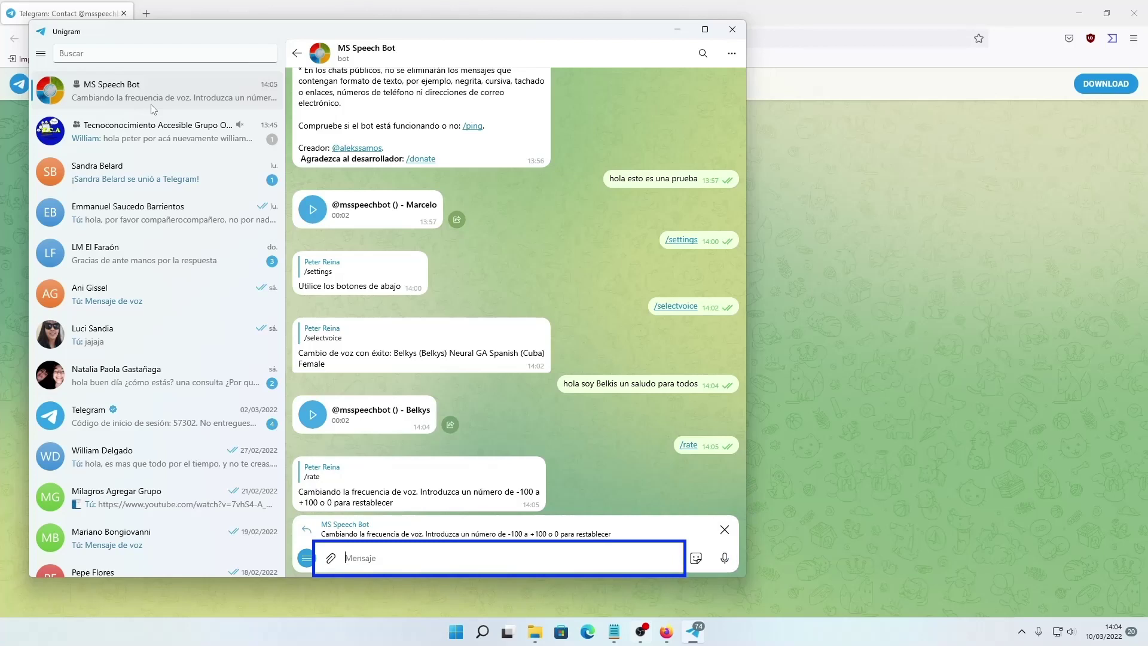
{"action": "type", "text": "10"}
{"action": "key", "text": "Return"}
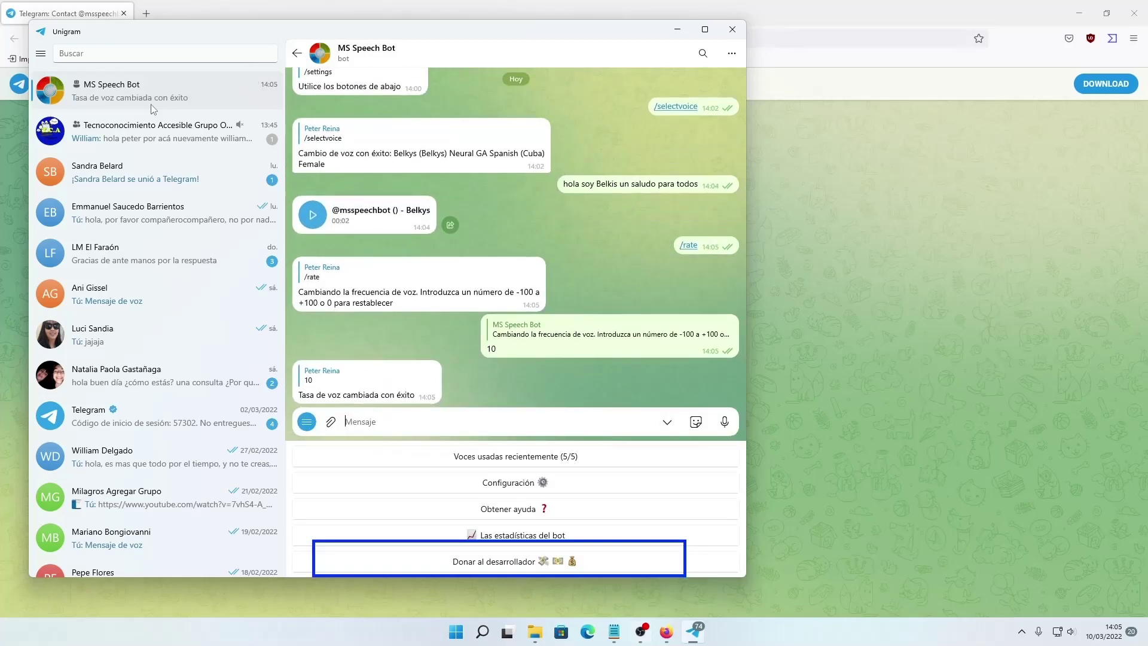
{"action": "key", "text": "shift+Tab"}
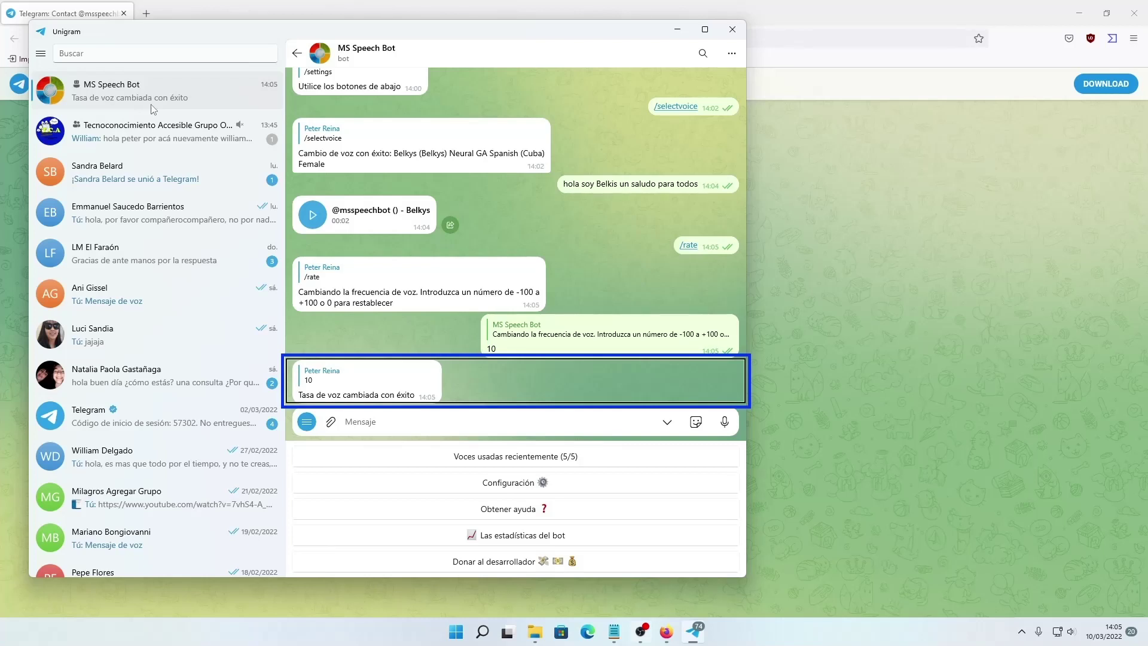
- Send the text "probando la velocidad de voz" to the bot for conversion at the new speed
{"action": "type", "text": "e"}
{"action": "key", "text": "BackSpace"}
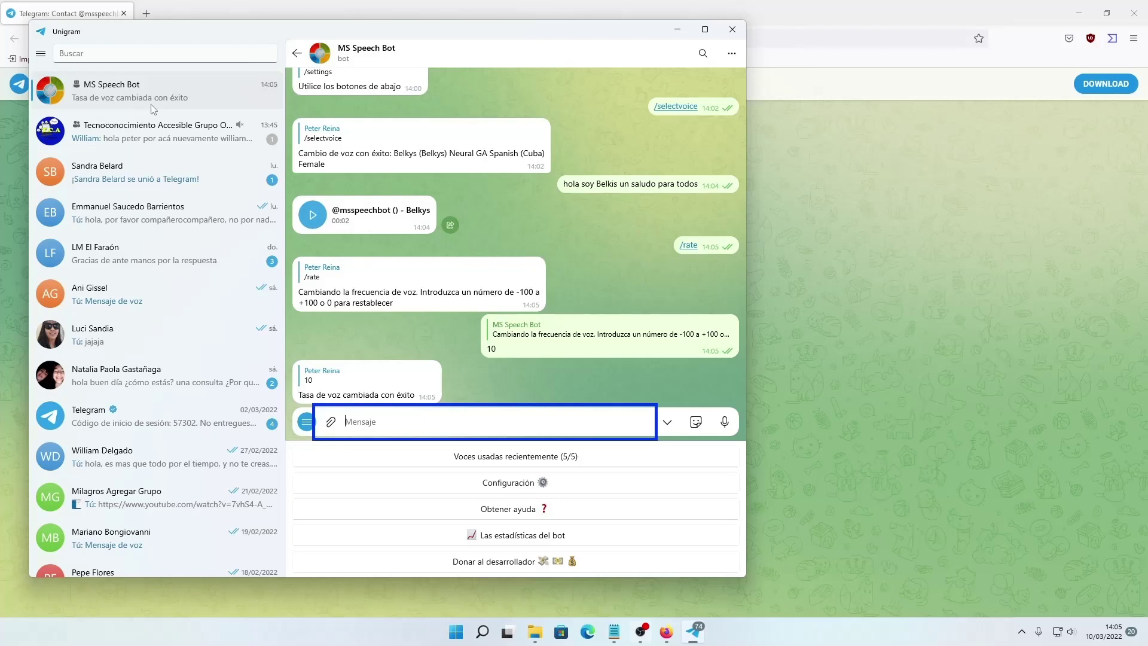
{"action": "type", "text": "probando la velocidad de voz"}
{"action": "key", "text": "Return"}
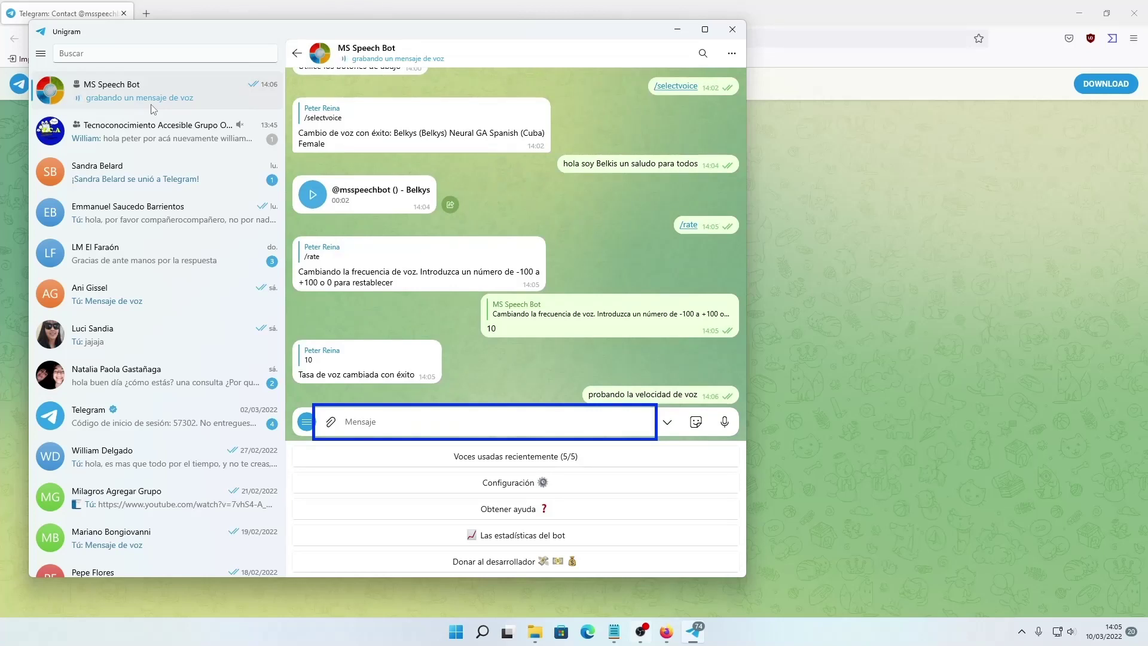
- Play the bot's audio reply to the text "probando la velocidad de voz"
{"action": "key", "text": "shift+Tab"}
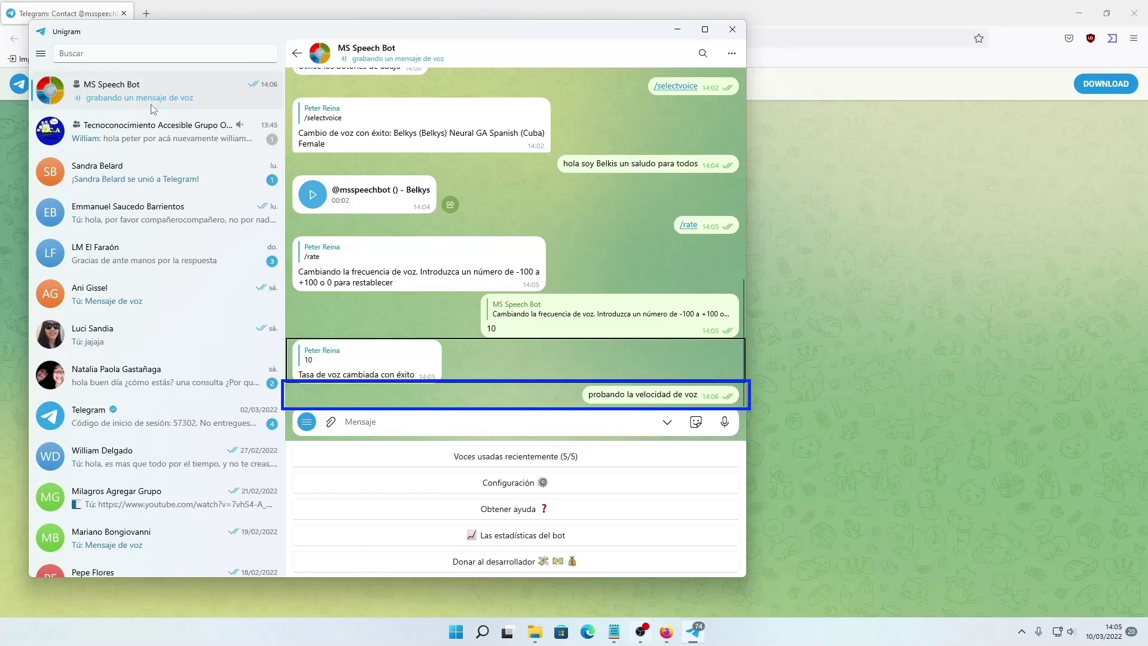
{"action": "key", "text": "Up"}
{"action": "key", "text": "Down"}
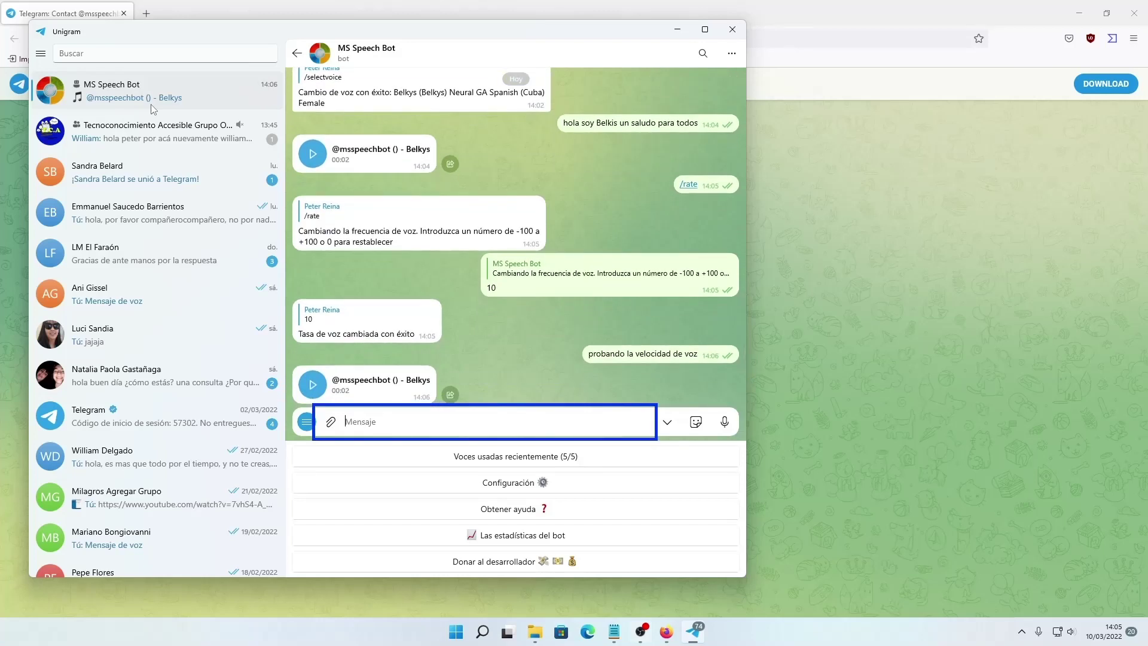
{"action": "key", "text": "shift+Tab"}
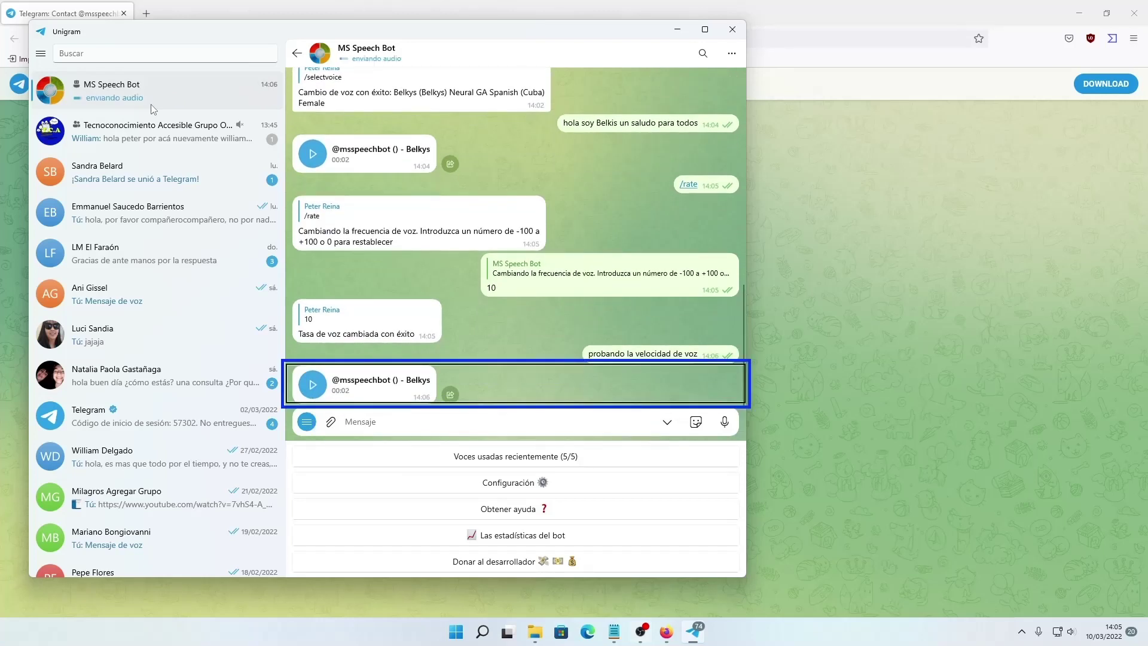
{"action": "key", "text": "Return"}
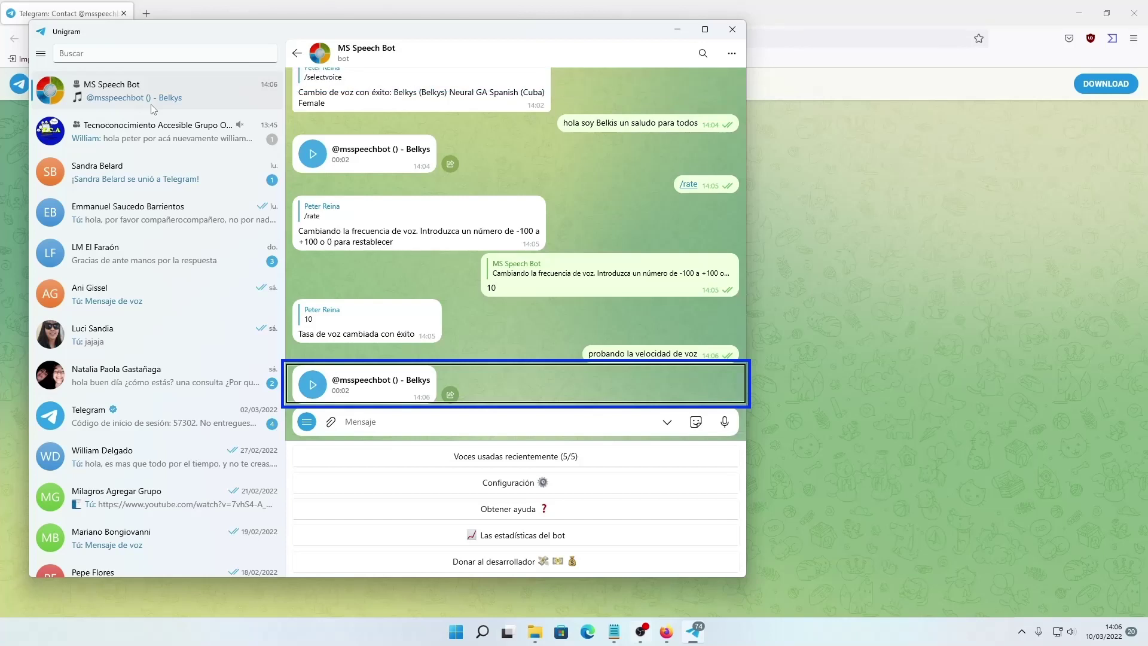
- Send the /rate command to MS Speech Bot again to change the speed of speech
{"action": "type", "text": "4"}
{"action": "key", "text": "BackSpace"}
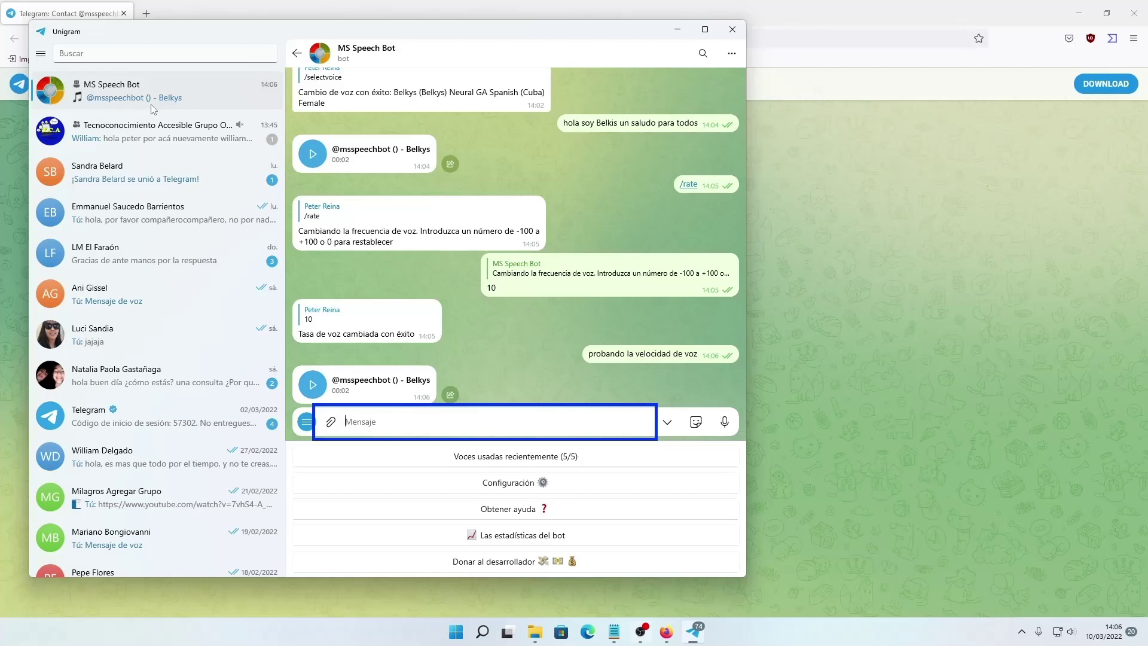
{"action": "type", "text": "/rate"}
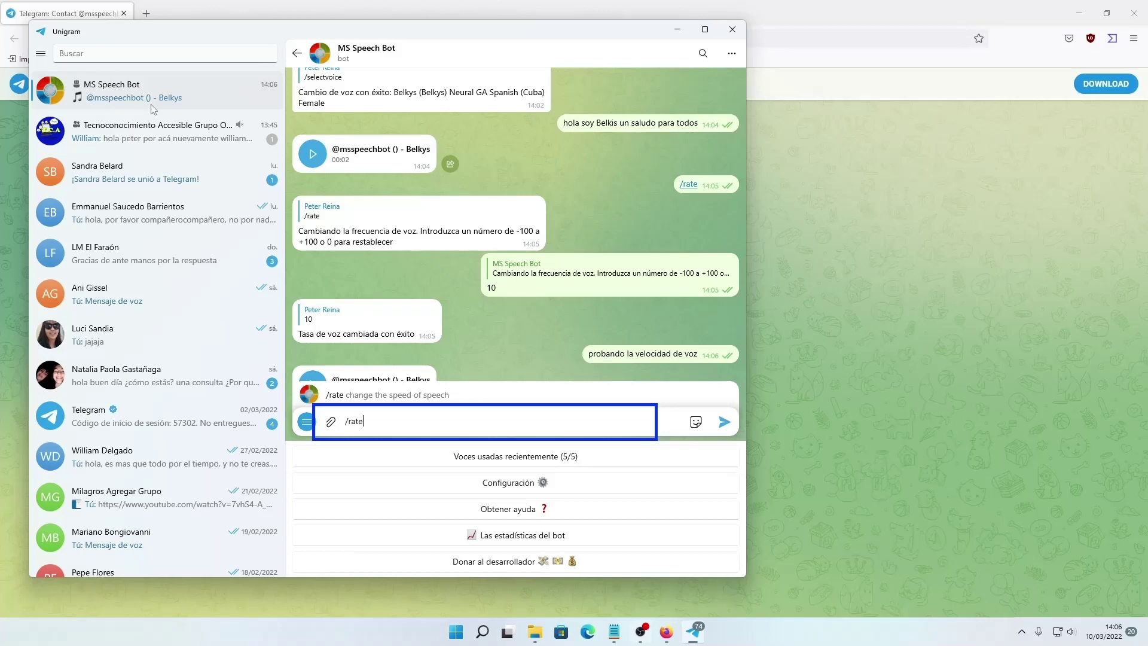
{"action": "key", "text": "Return"}
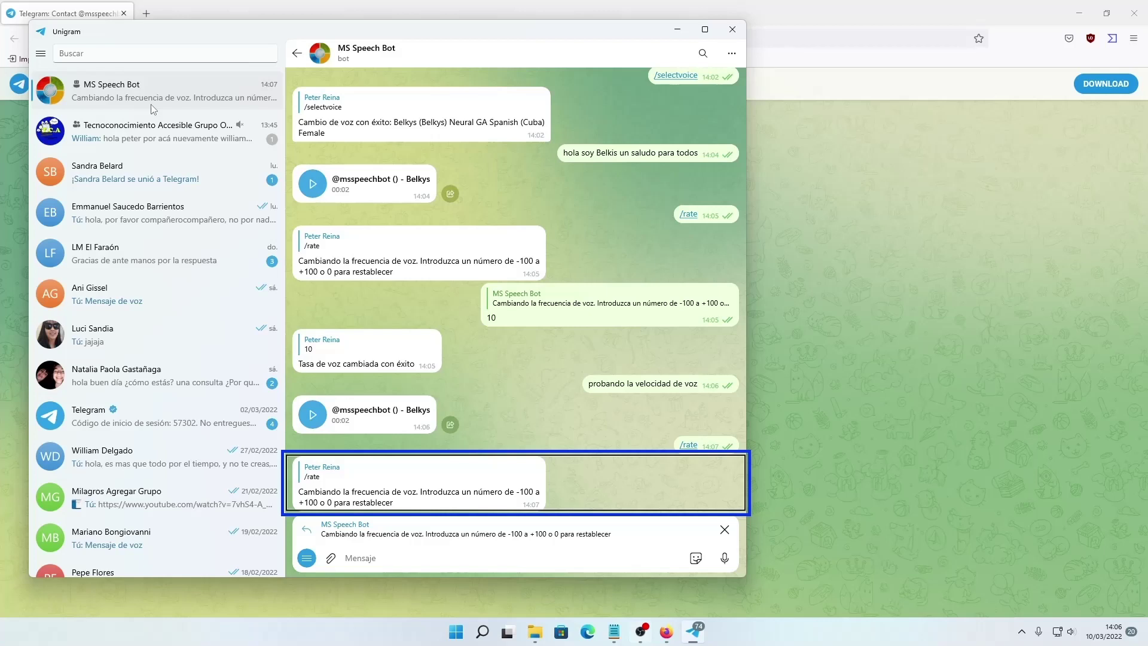
- Reset the speech rate by answering the bot's request with 0, and go to its response
{"action": "type", "text": "e"}
{"action": "key", "text": "BackSpace"}
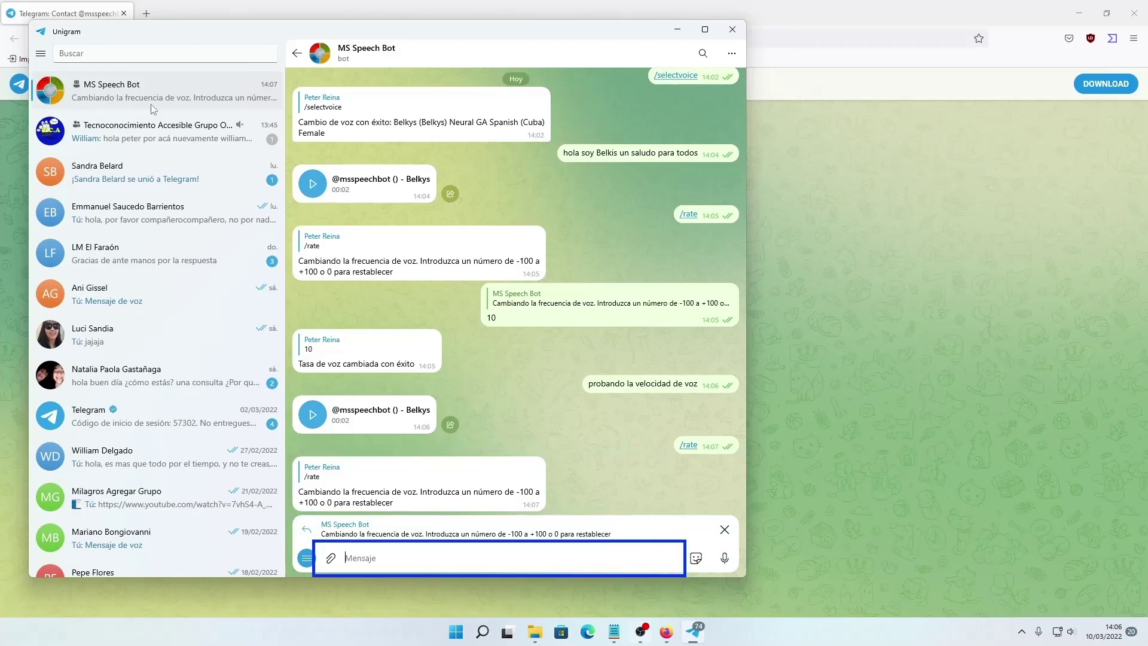
{"action": "type", "text": "0"}
{"action": "key", "text": "Return"}
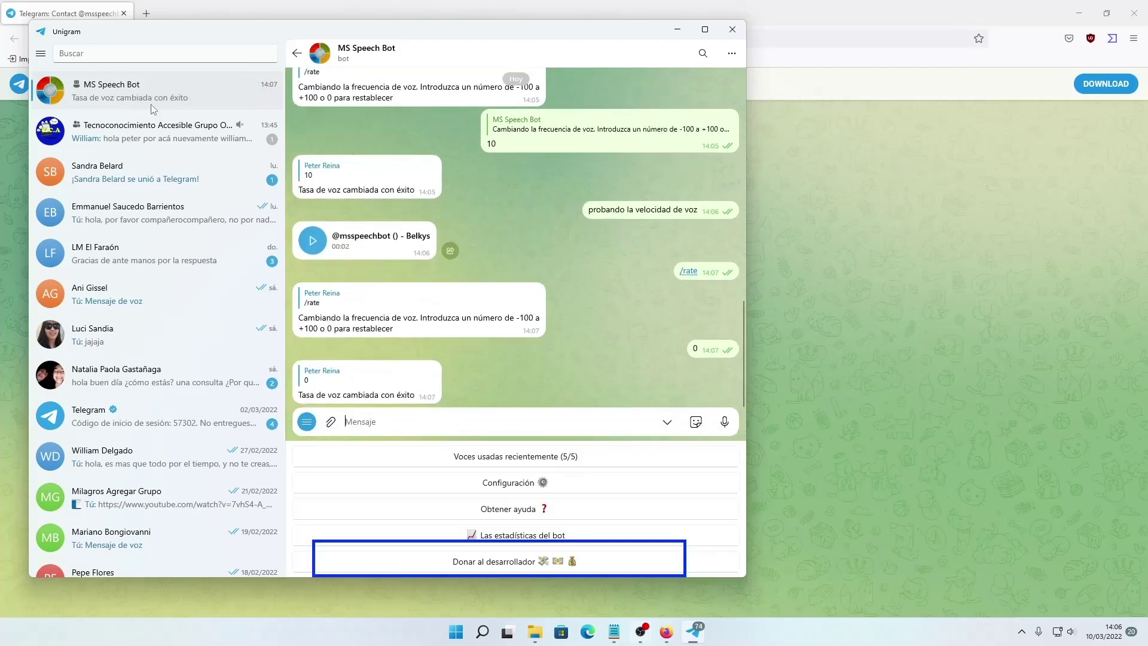
{"action": "key", "text": "shift+Tab"}
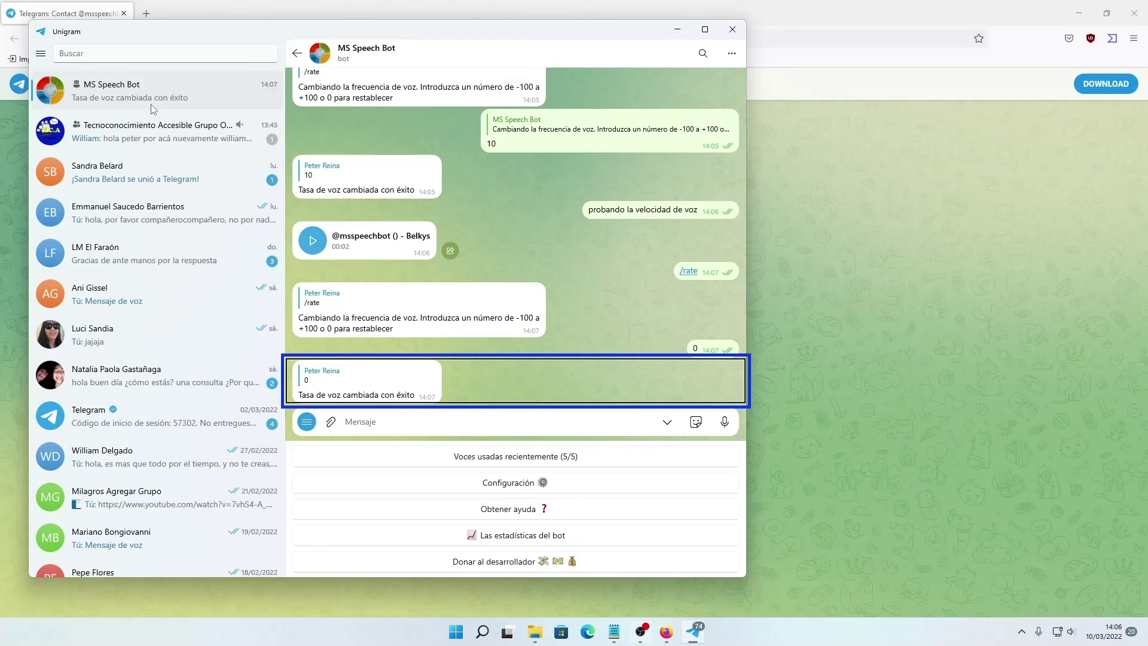
- Send the /pitch command to MS Speech Bot to change the voice pitch
{"action": "type", "text": "e"}
{"action": "key", "text": "BackSpace"}
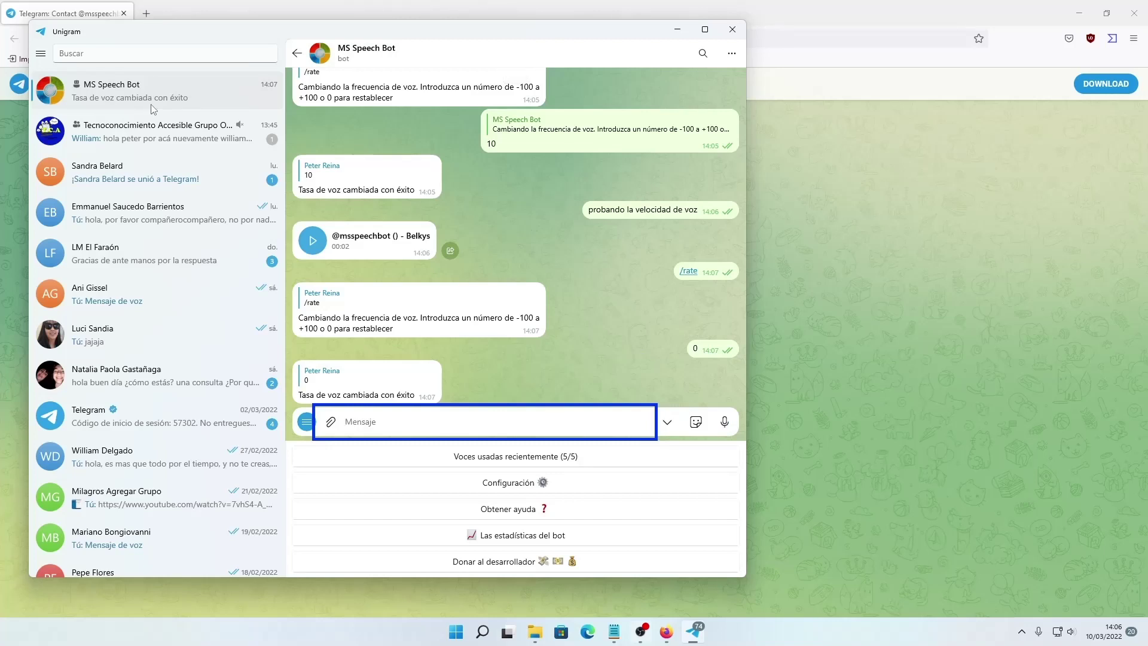
{"action": "type", "text": "/"}
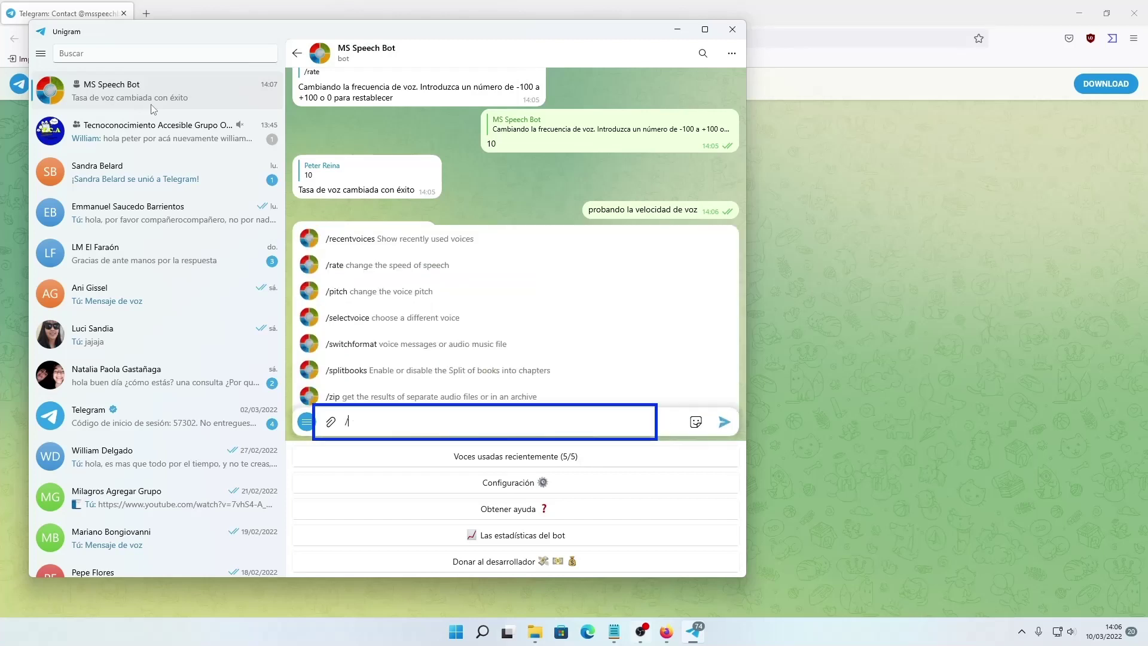
{"action": "type", "text": "pitch"}
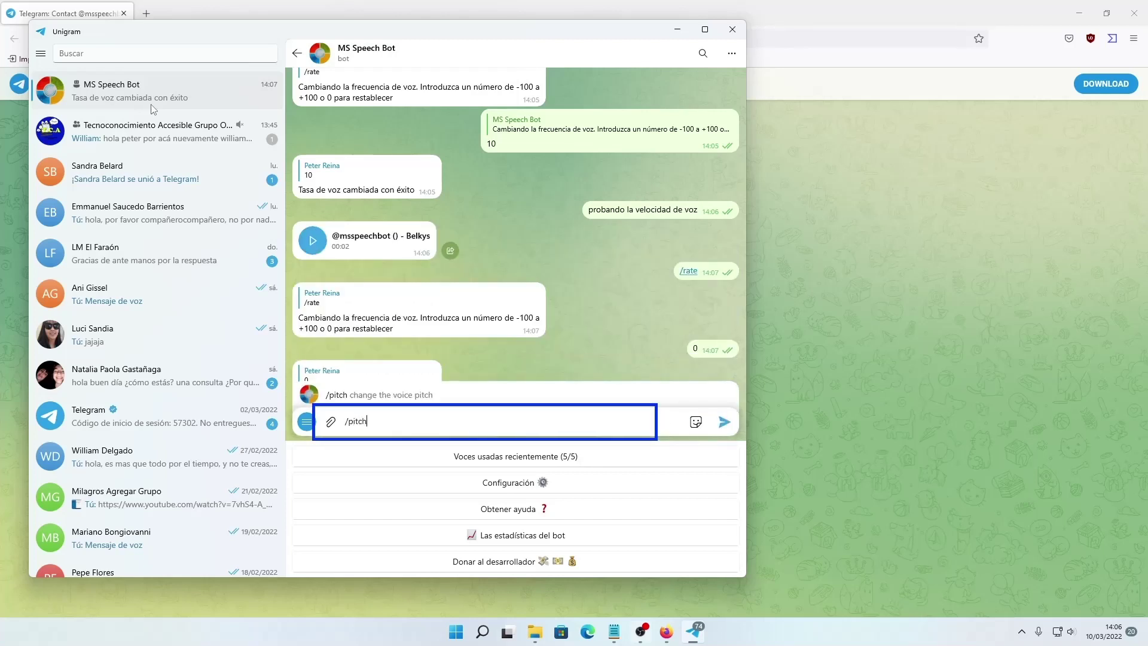
{"action": "key", "text": "Home"}
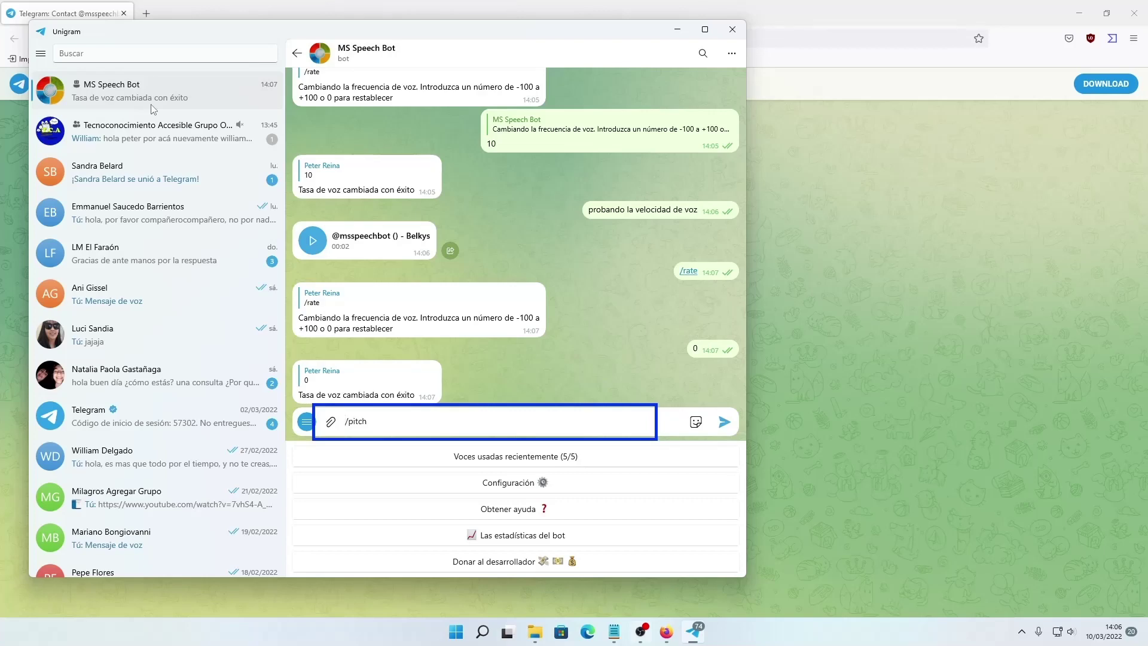
{"action": "key", "text": "Right"}
{"action": "key", "text": "Right"}
{"action": "key", "text": "Right"}
{"action": "key", "text": "Right"}
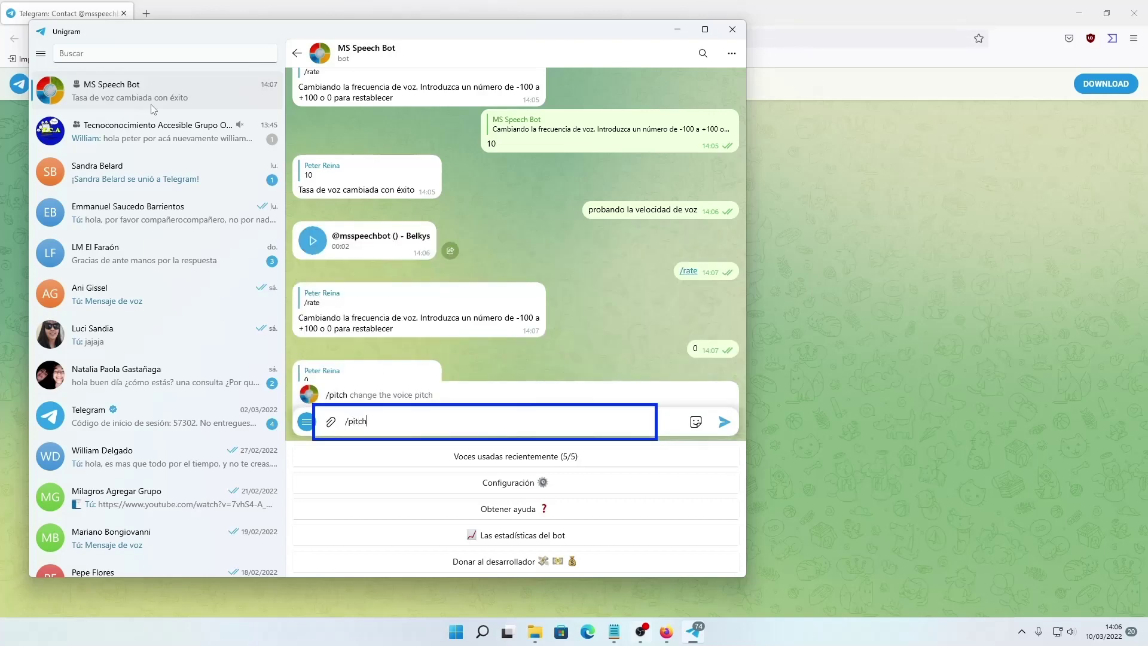
{"action": "key", "text": "Return"}
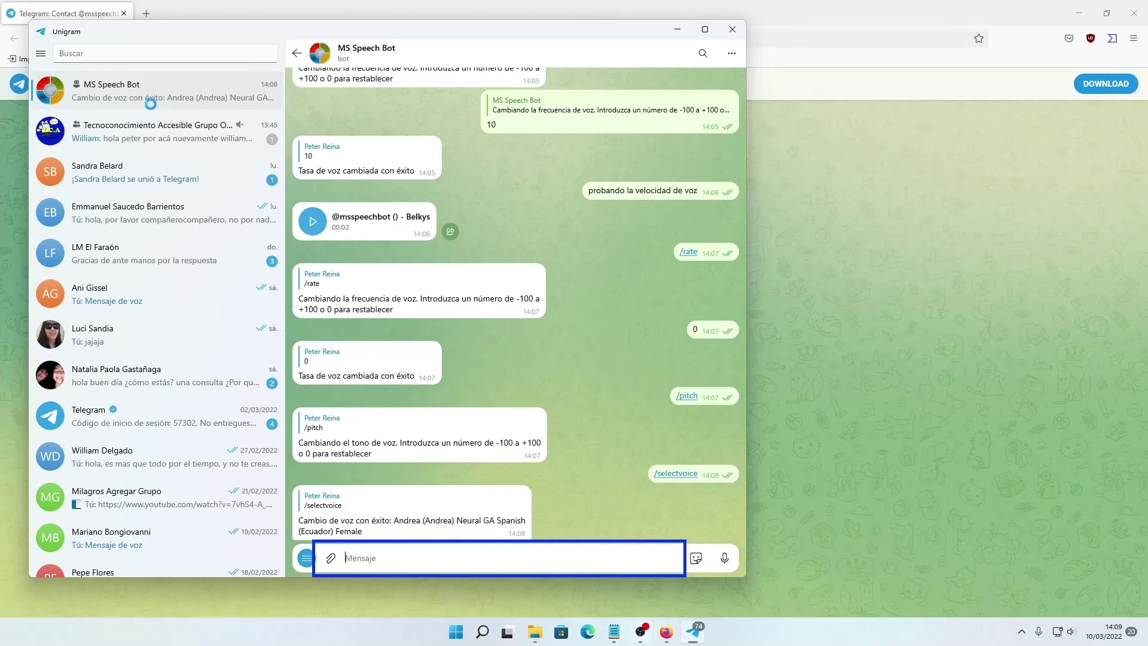
- Send the /switchformat command to change the bot's output between voice messages and audio files, and go to its response
{"action": "type", "text": "/"}
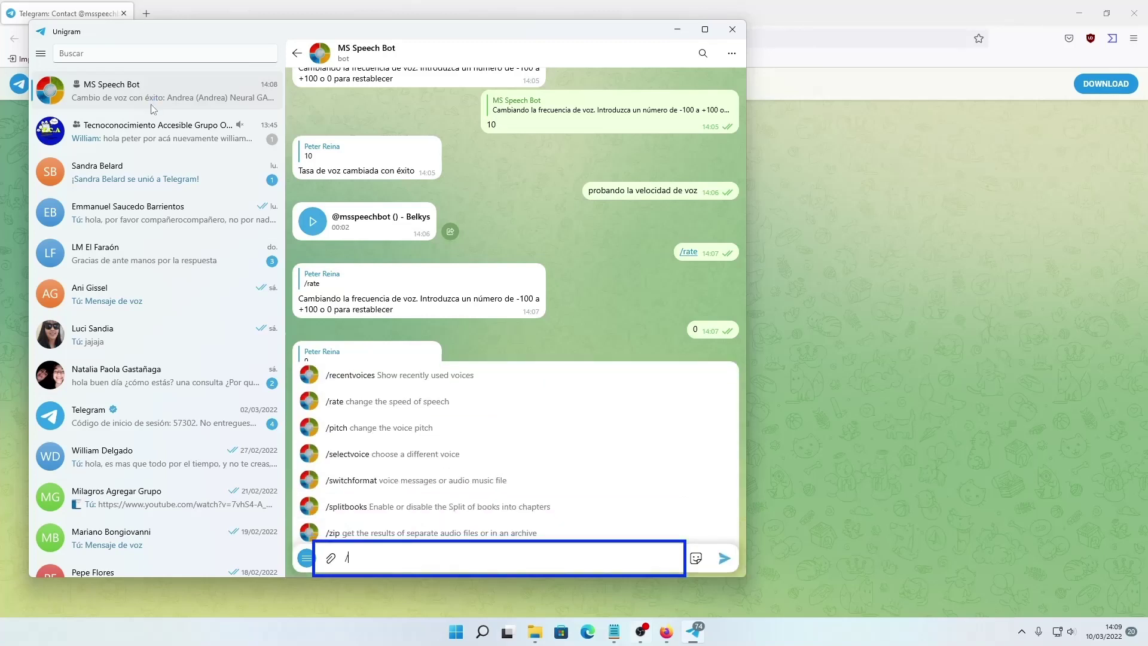
{"action": "type", "text": "swi"}
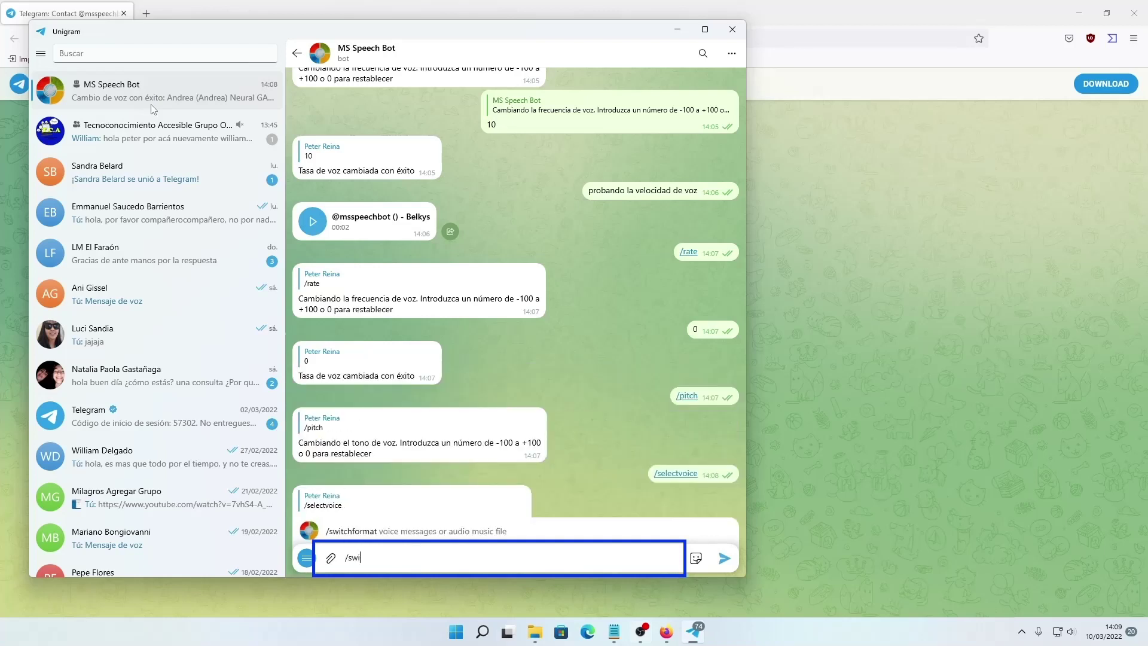
{"action": "type", "text": "tchformat"}
{"action": "key", "text": "Home"}
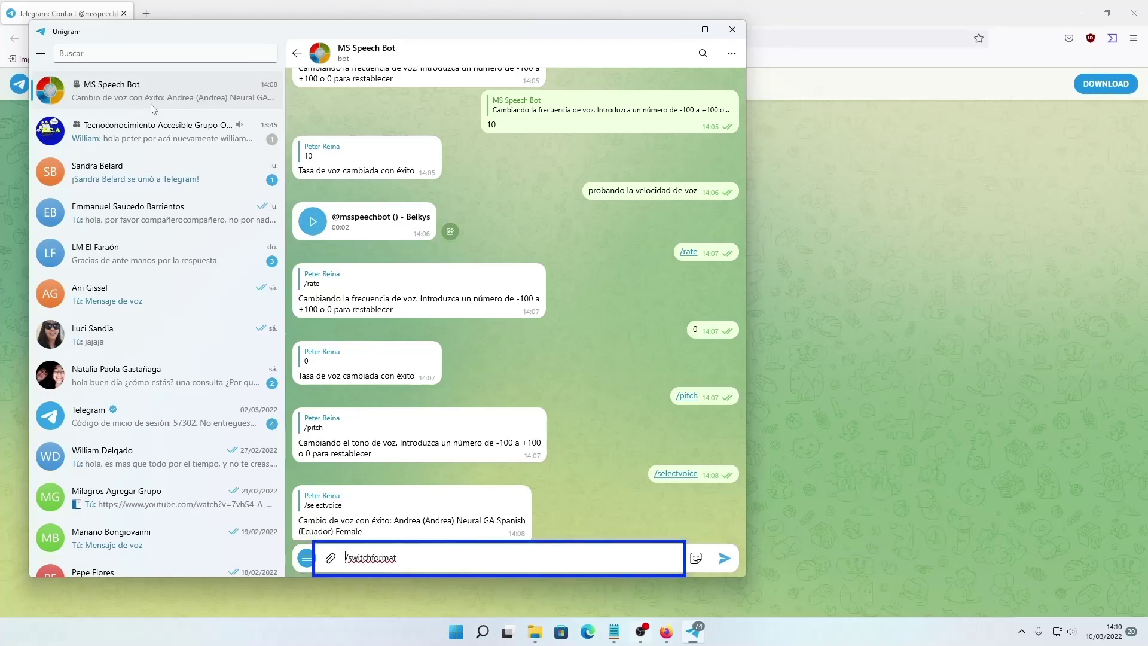
{"action": "key", "text": "Right"}
{"action": "key", "text": "Right"}
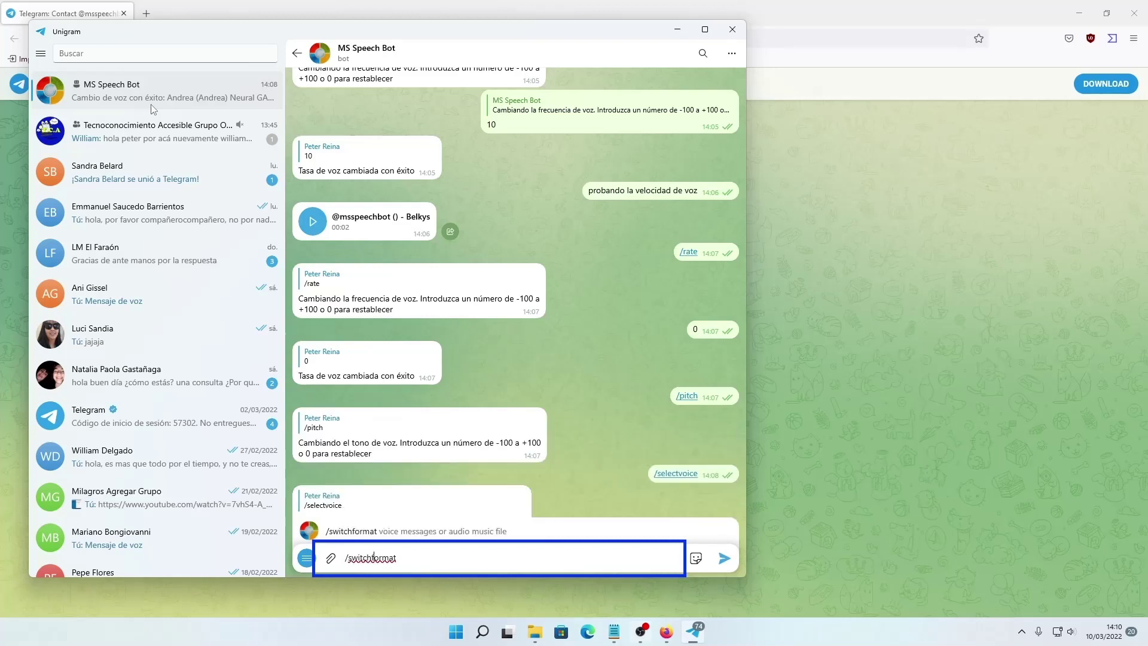
{"action": "key", "text": "Right"}
{"action": "key", "text": "Right"}
{"action": "key", "text": "Right"}
{"action": "key", "text": "Return"}
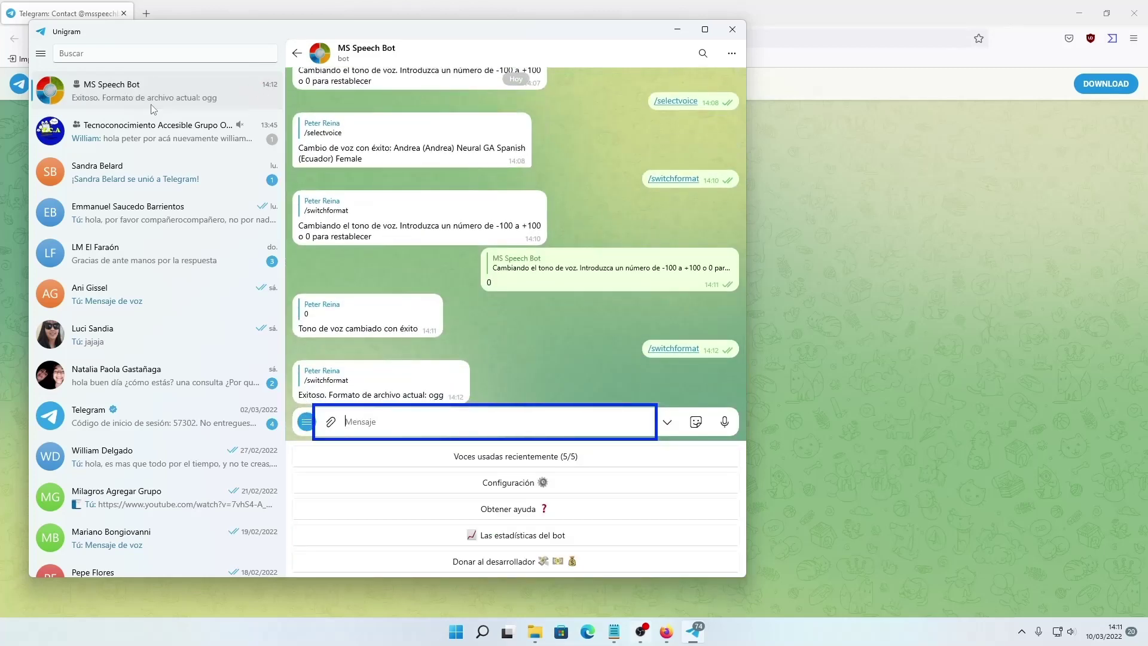
{"action": "key", "text": "shift+Tab"}
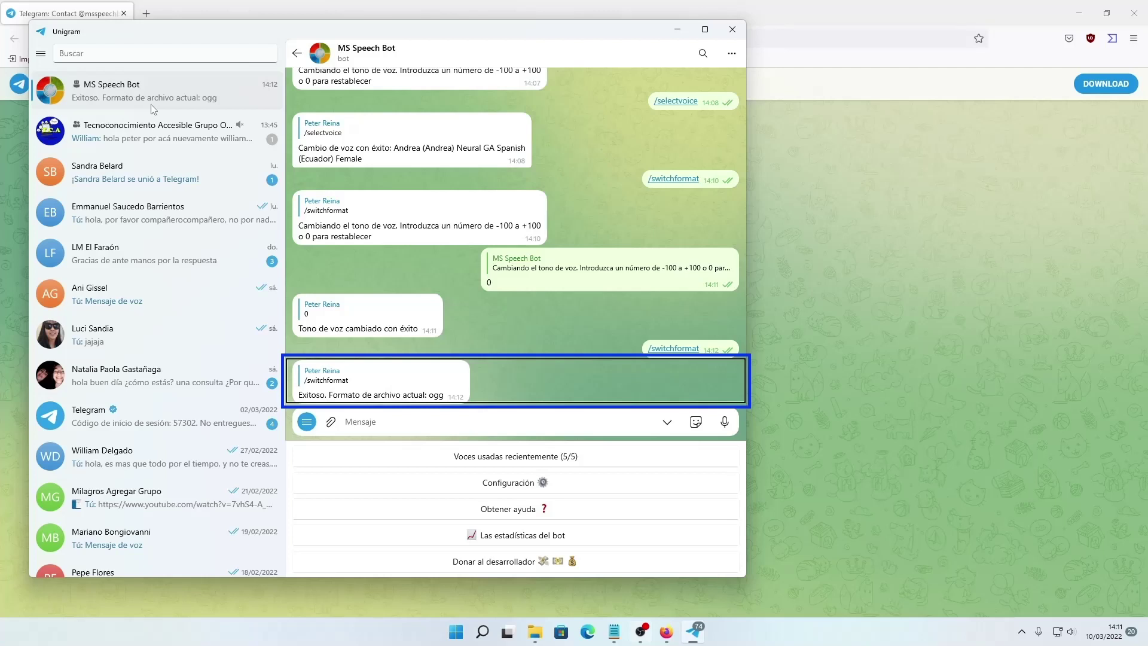
- Send the text "hola soy una chica ecuatoriana" to the bot for conversion
{"action": "type", "text": "e"}
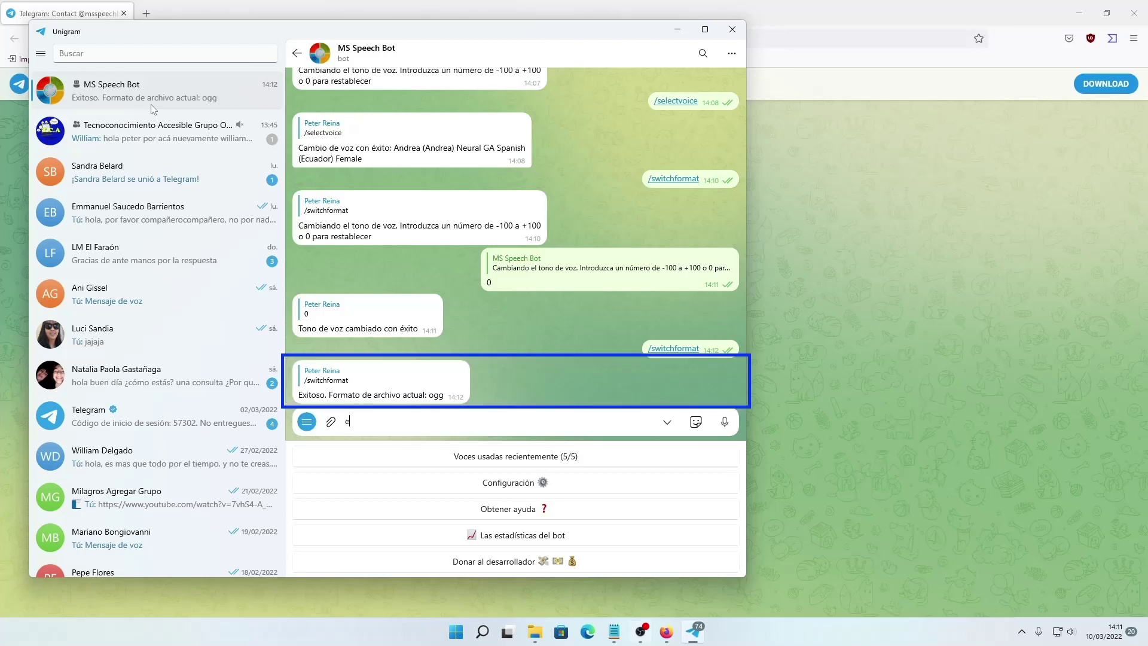
{"action": "key", "text": "BackSpace"}
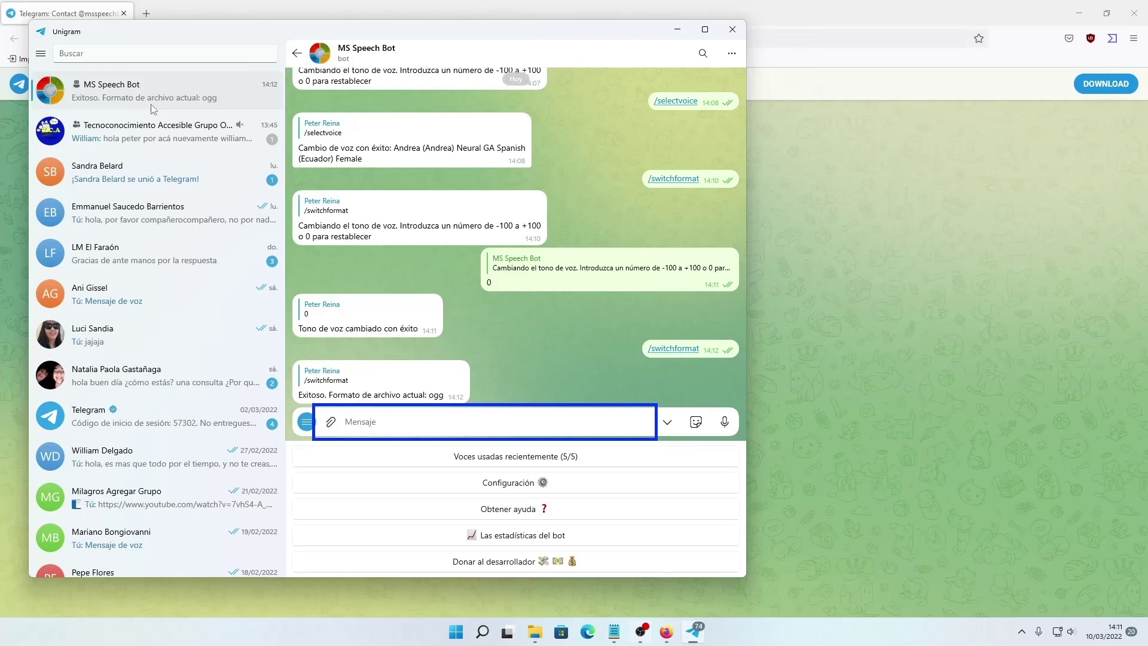
{"action": "type", "text": "hola soy una chica ecuatoriana"}
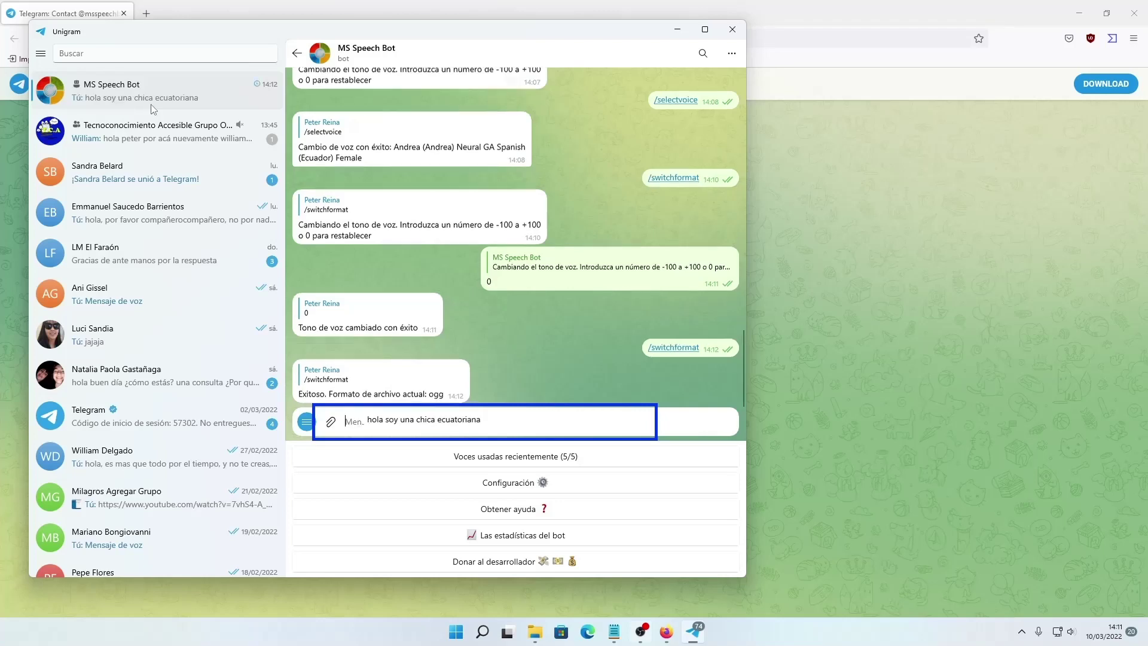
{"action": "key", "text": "Return"}
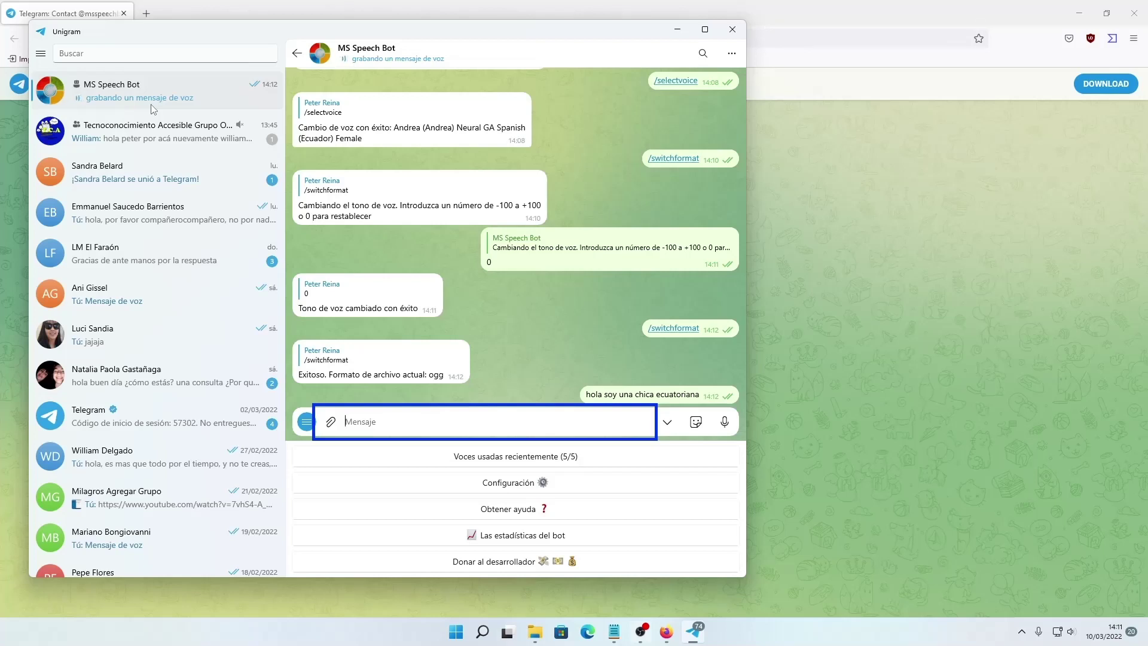
- Go to the bot's reply to "hola soy una chica ecuatoriana" and play the voice message
{"action": "key", "text": "shift+Tab"}
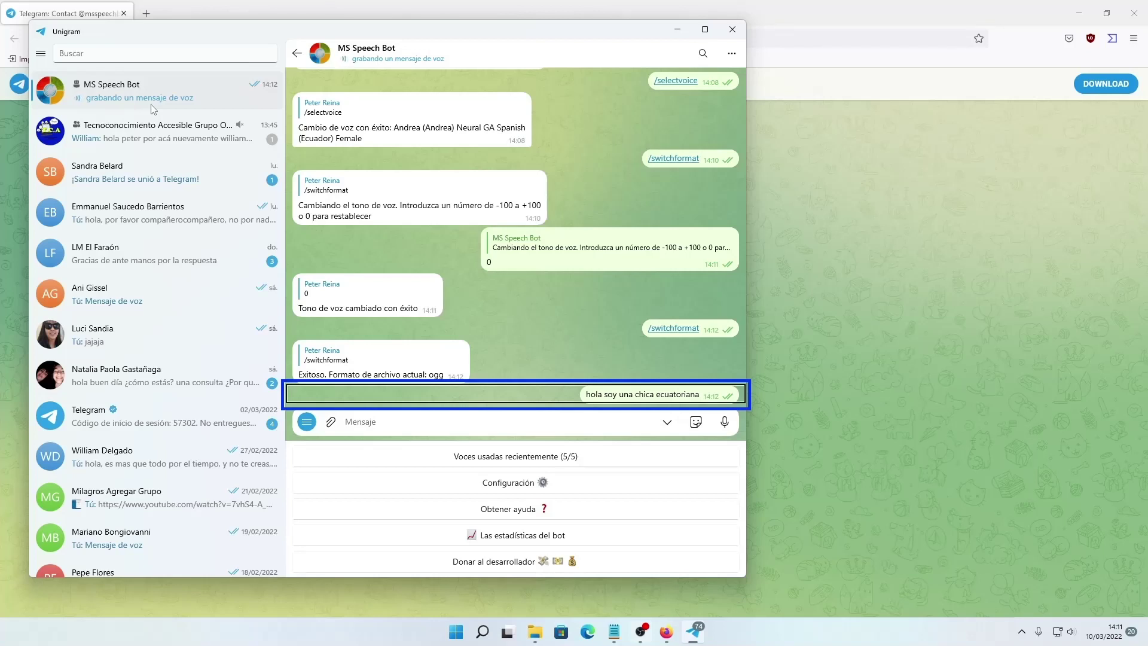
{"action": "key", "text": "Up"}
{"action": "key", "text": "Down"}
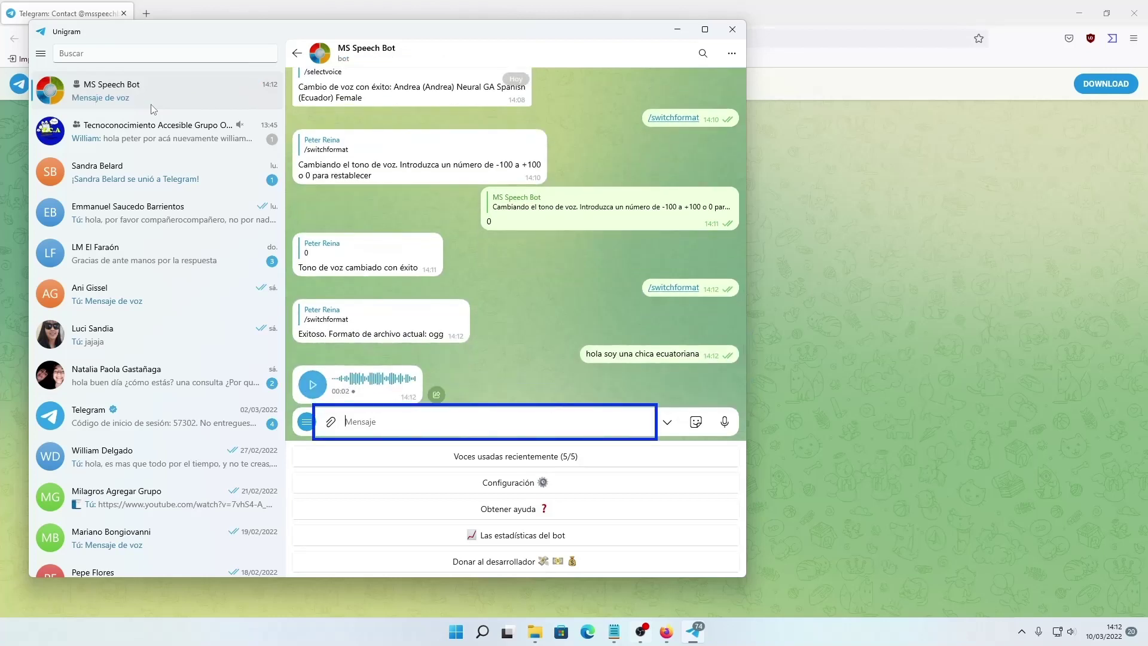
{"action": "key", "text": "shift+Tab"}
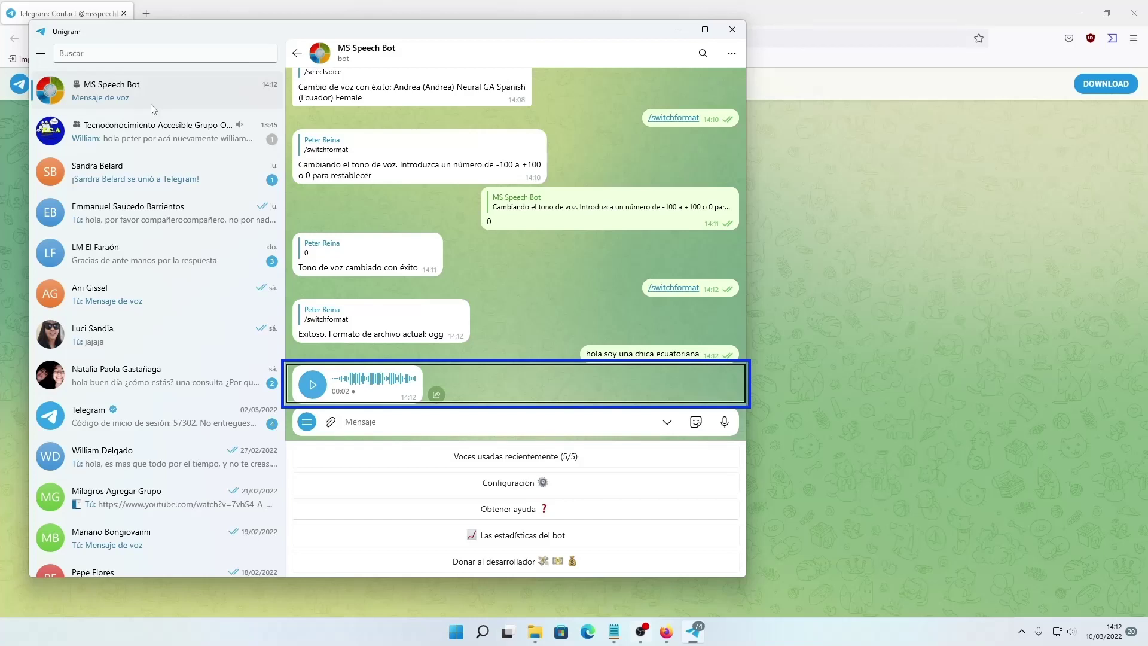
{"action": "key", "text": "Up"}
{"action": "key", "text": "Down"}
{"action": "key", "text": "Return"}
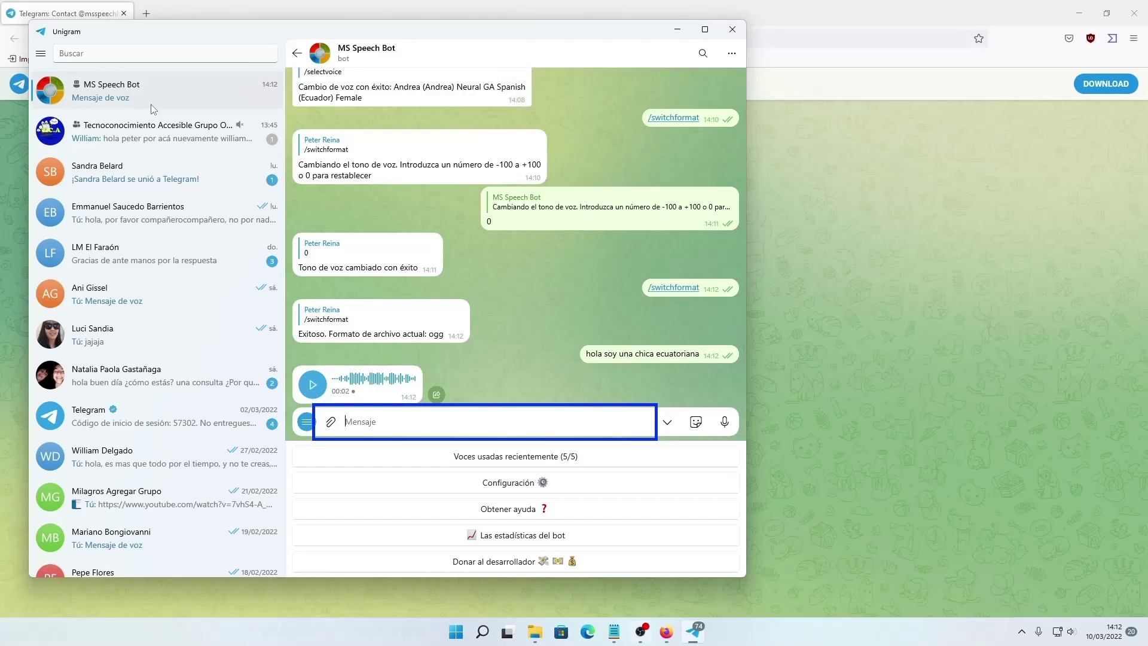
{"action": "key", "text": "Up"}
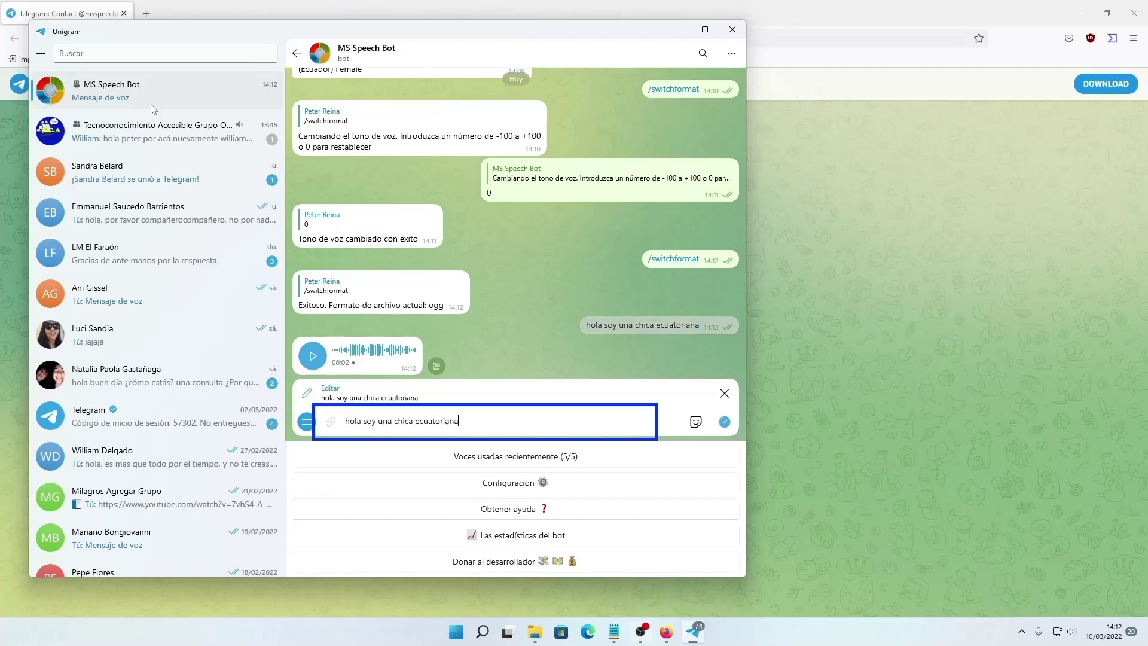
{"action": "key", "text": "ctrl+a"}
{"action": "key", "text": "BackSpace"}
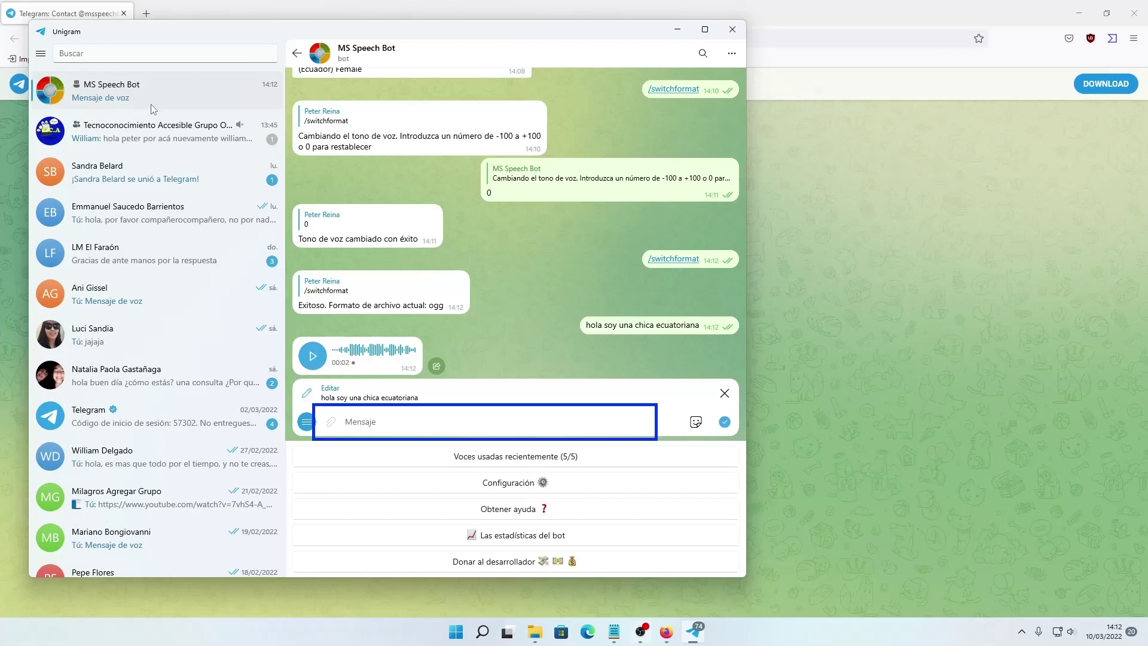
- Go to the bot's last voice message and choose to save it as a file (Guardar como)
{"action": "key", "text": "shift+Tab"}
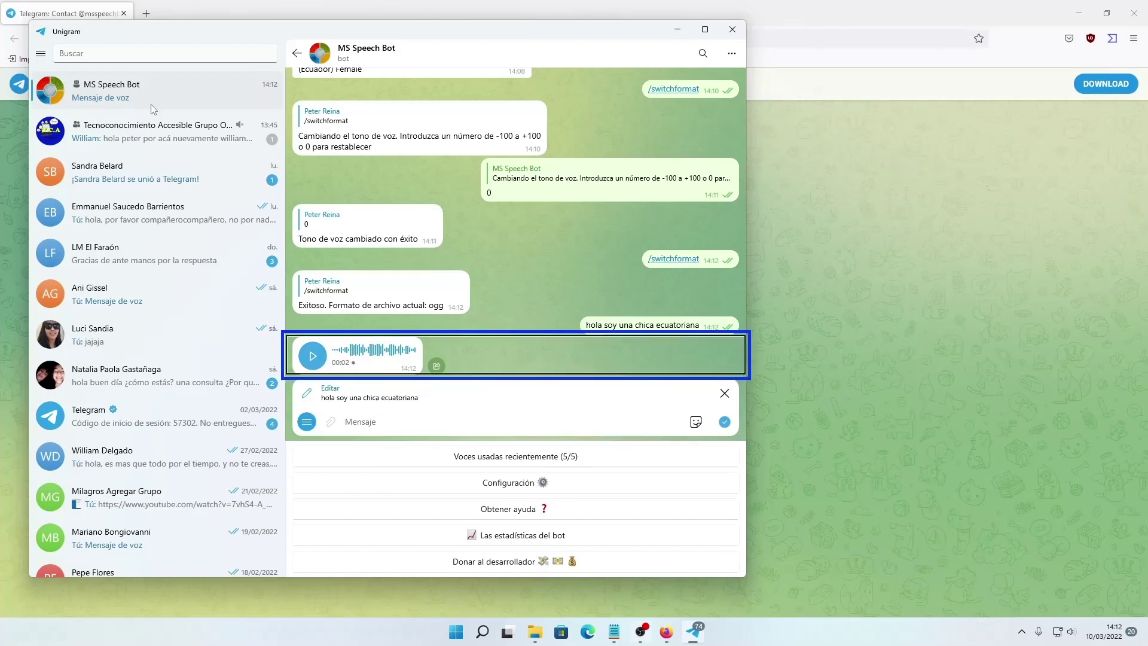
{"action": "key", "text": "shift+F10"}
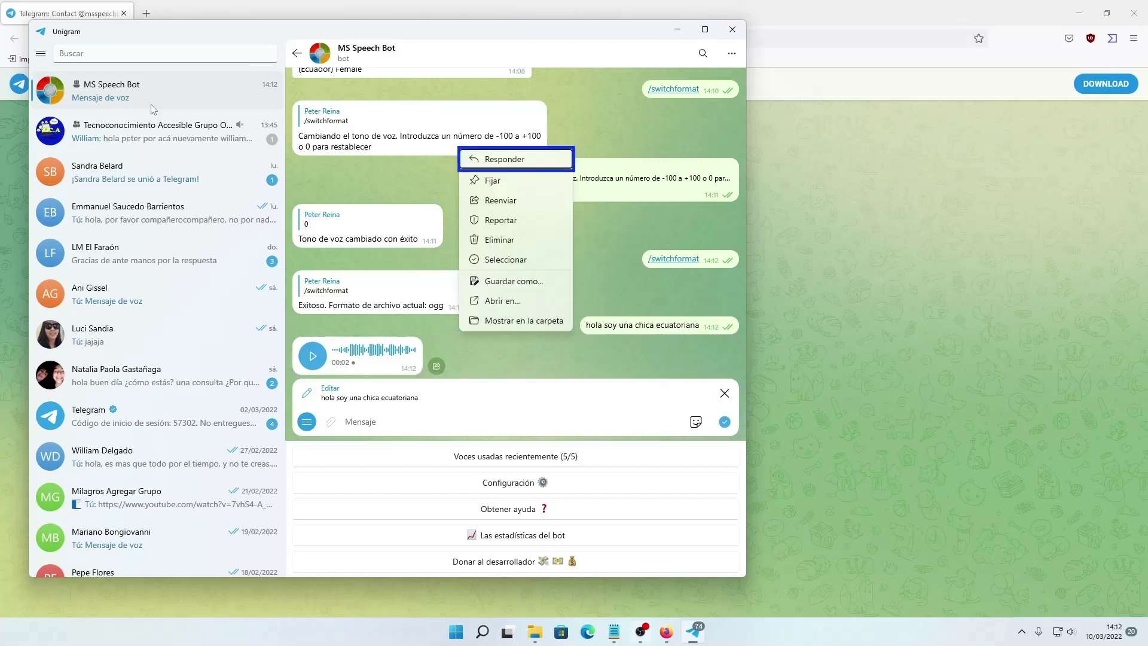
{"action": "key", "text": "Down"}
{"action": "key", "text": "Down"}
{"action": "key", "text": "Down"}
{"action": "key", "text": "Down"}
{"action": "key", "text": "Down"}
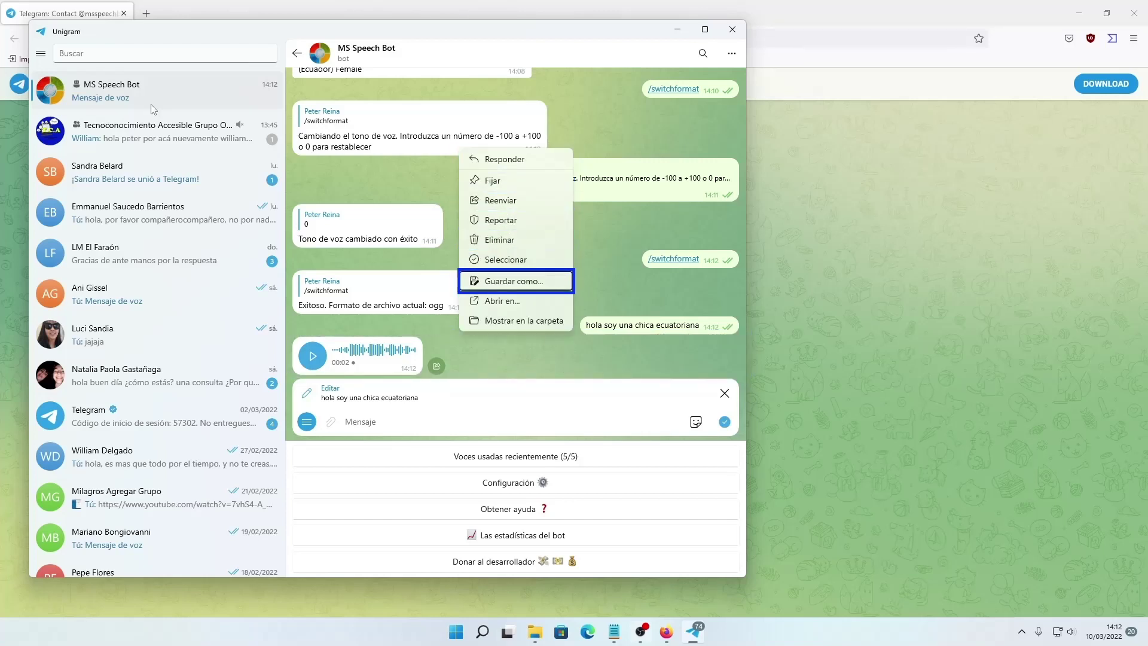
{"action": "key", "text": "Return"}
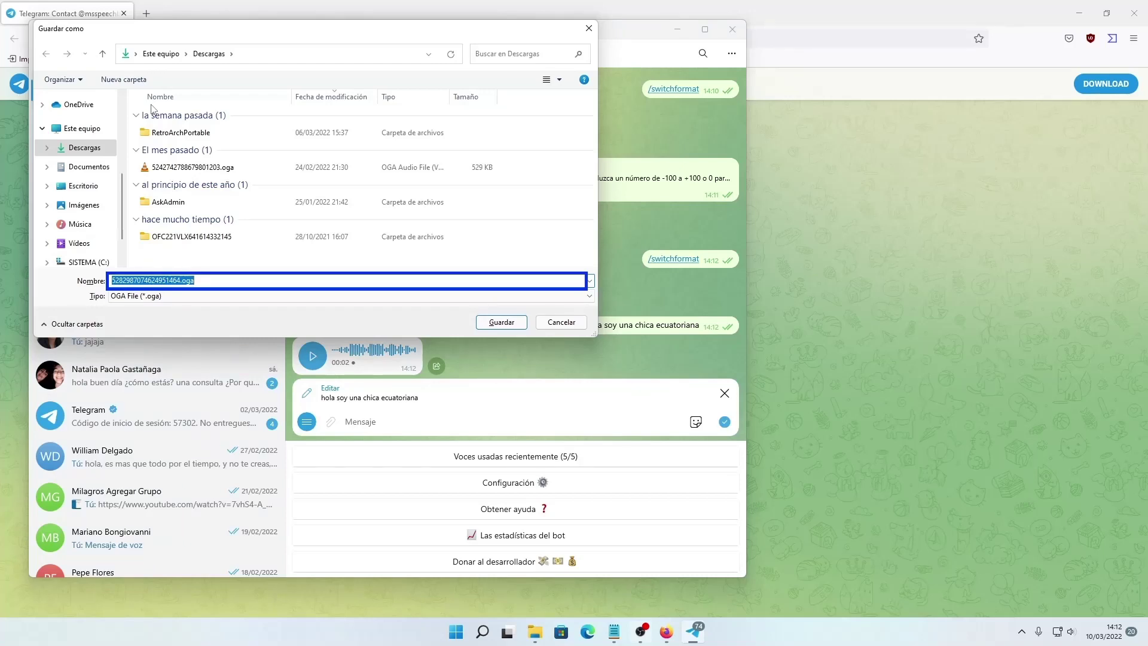
- Save the voice message in the Descargas folder as mensaje-chica-ecuador-ms-speechtvbot, in OGA format
{"action": "type", "text": "mensaje"}
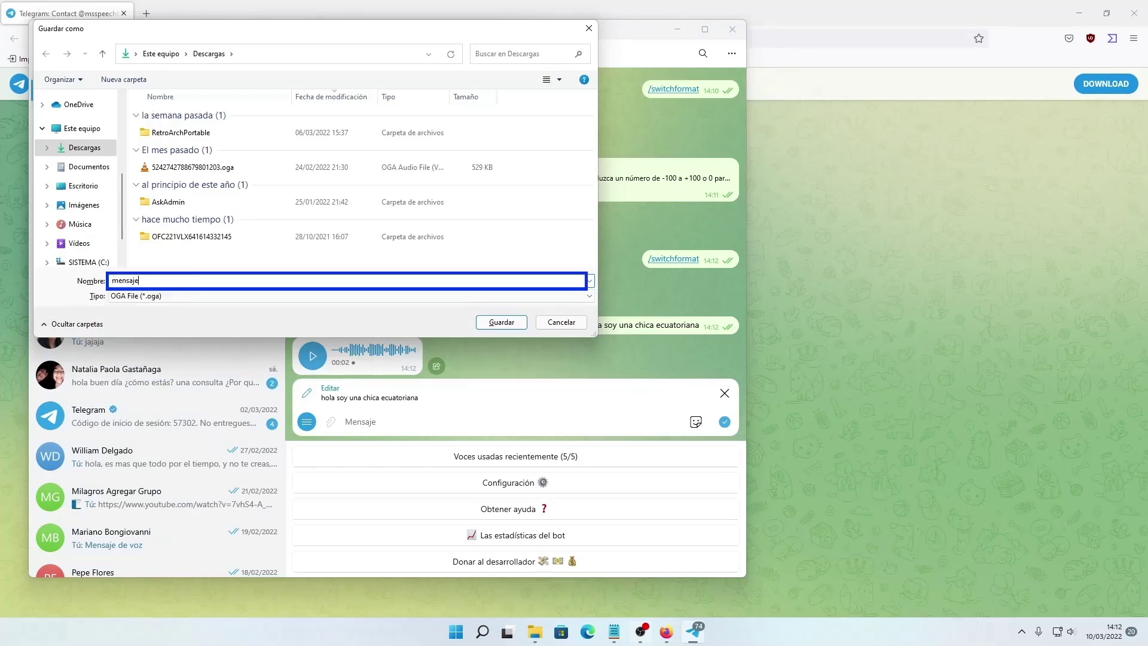
{"action": "type", "text": "-chica-ecu"}
{"action": "type", "text": "ador"}
{"action": "type", "text": "-s"}
{"action": "type", "text": "ms"}
{"action": "type", "text": "-speech"}
{"action": "type", "text": "tvo"}
{"action": "key", "text": "BackSpace"}
{"action": "type", "text": "bot"}
{"action": "key", "text": "Tab"}
{"action": "key", "text": "Tab"}
{"action": "key", "text": "Tab"}
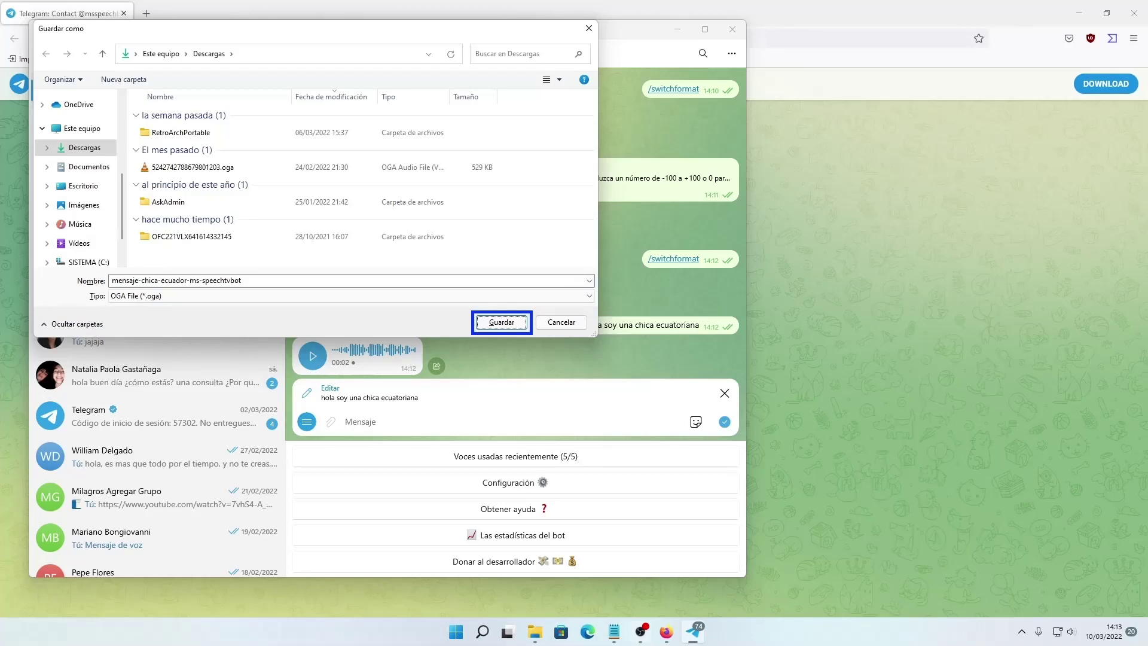
{"action": "key", "text": "Return"}
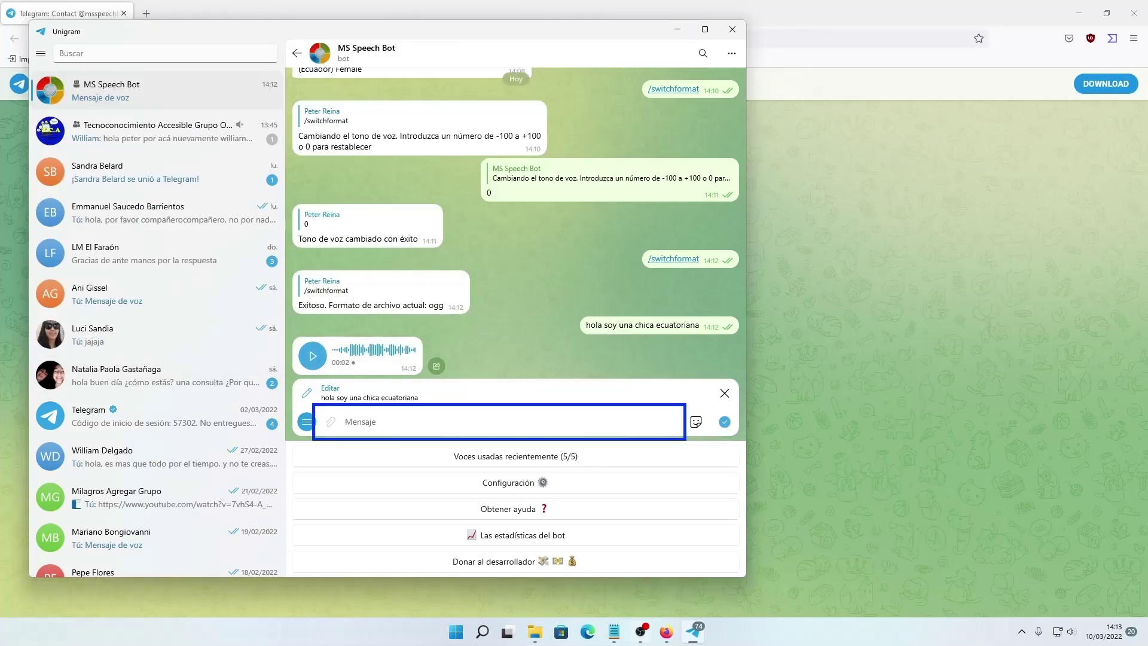
- Switch to File Explorer, play the saved mensaje-chica-ecuador audio from Descargas, and close the player and the folder
{"action": "key", "text": "super+e"}
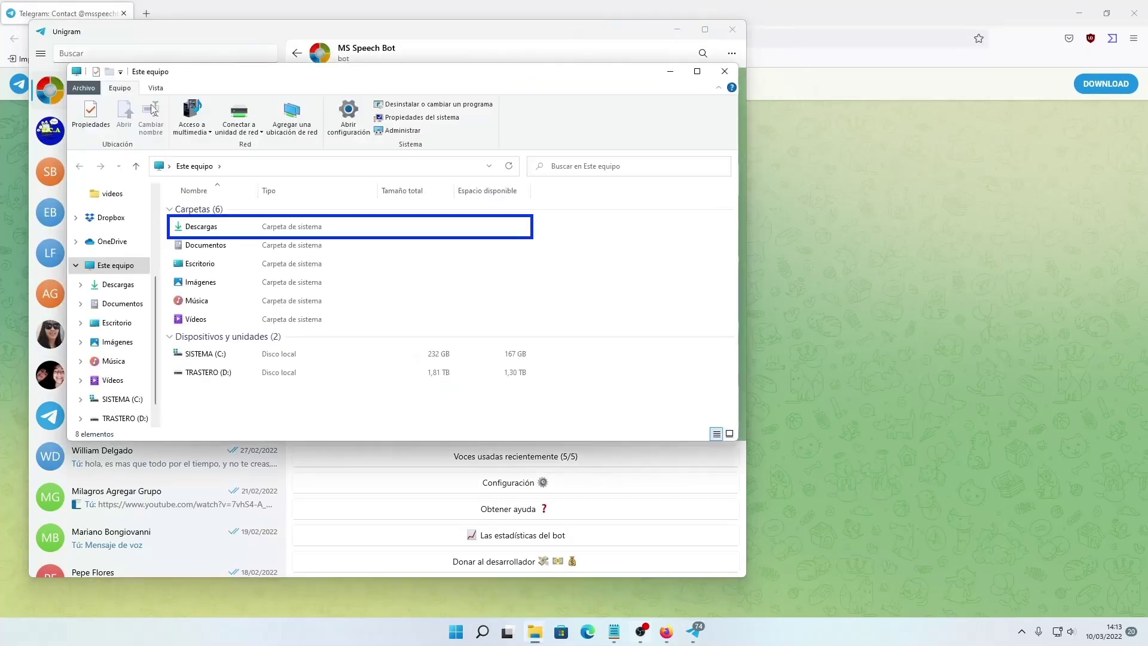
{"action": "key", "text": "Return"}
{"action": "key", "text": "End"}
{"action": "key", "text": "Up"}
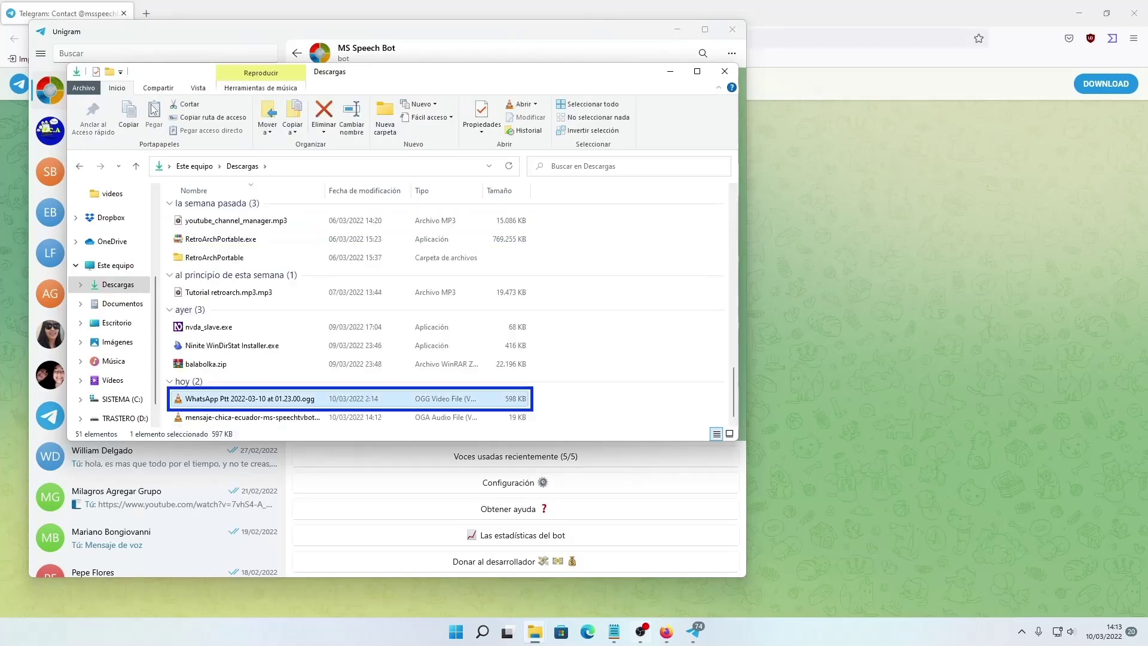
{"action": "key", "text": "Down"}
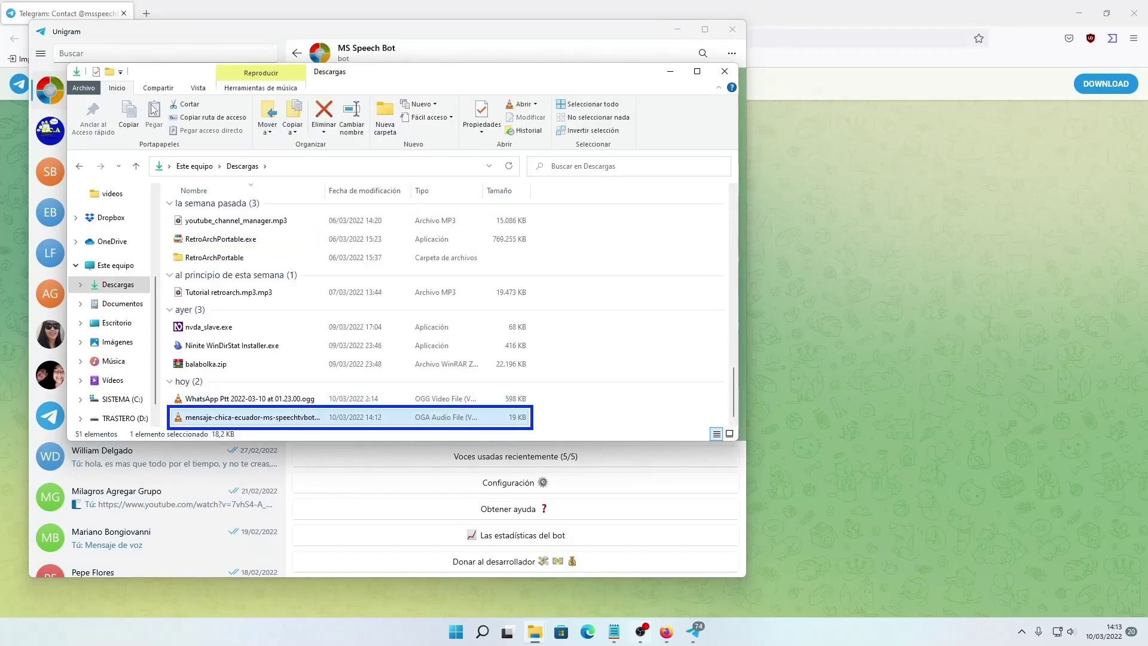
{"action": "key", "text": "Return"}
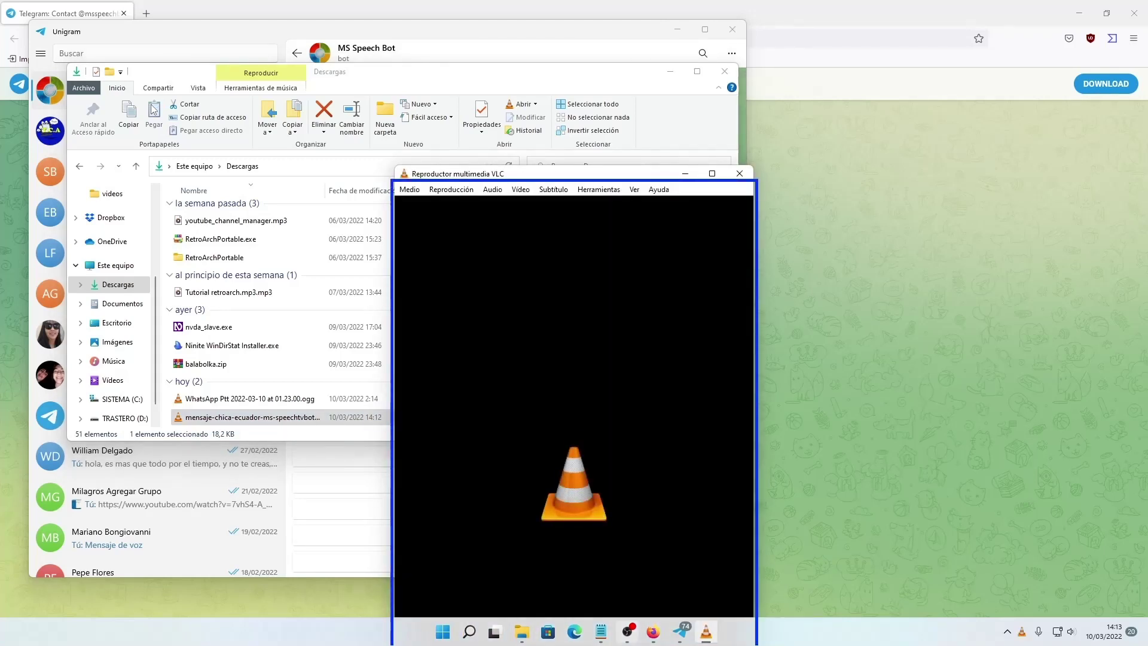
{"action": "key", "text": "alt+F4"}
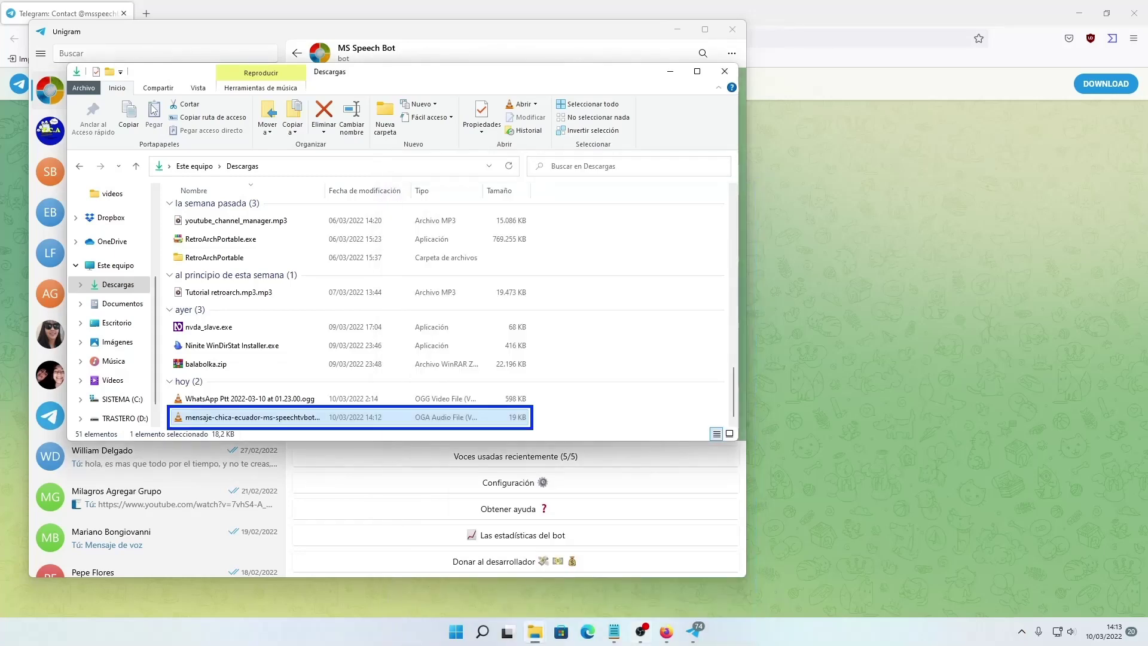
{"action": "key", "text": "alt+F4"}
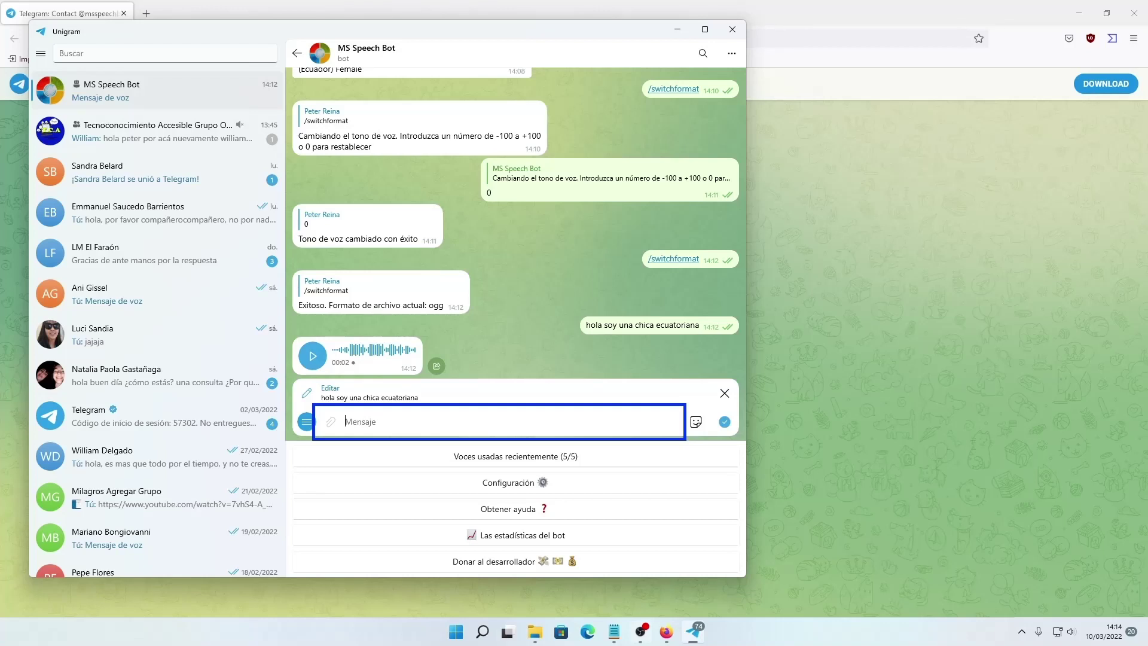
- Send the /zip command to the bot to turn off zip archive results, and go to its reply
{"action": "type", "text": "/"}
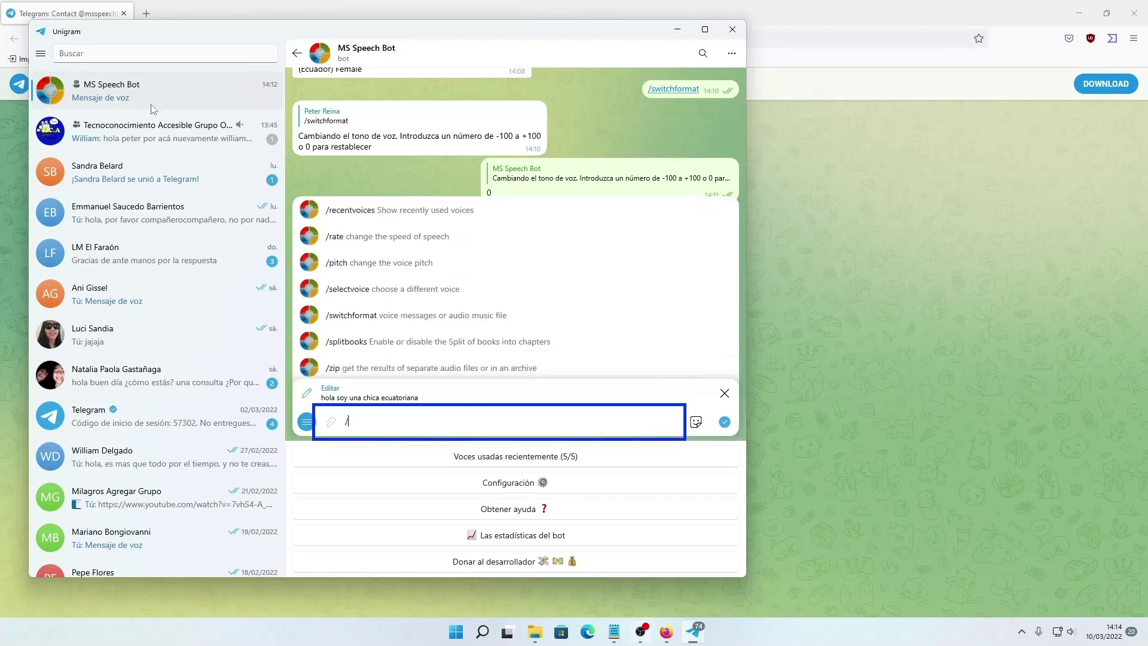
{"action": "type", "text": "zip"}
{"action": "key", "text": "Return"}
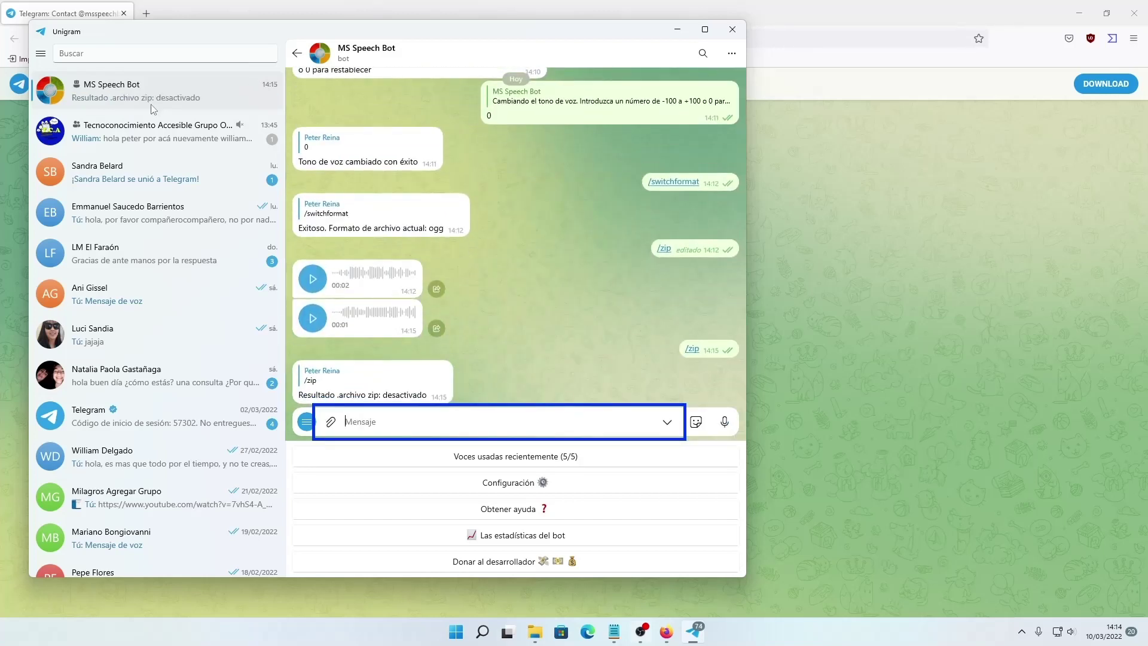
{"action": "key", "text": "shift+Tab"}
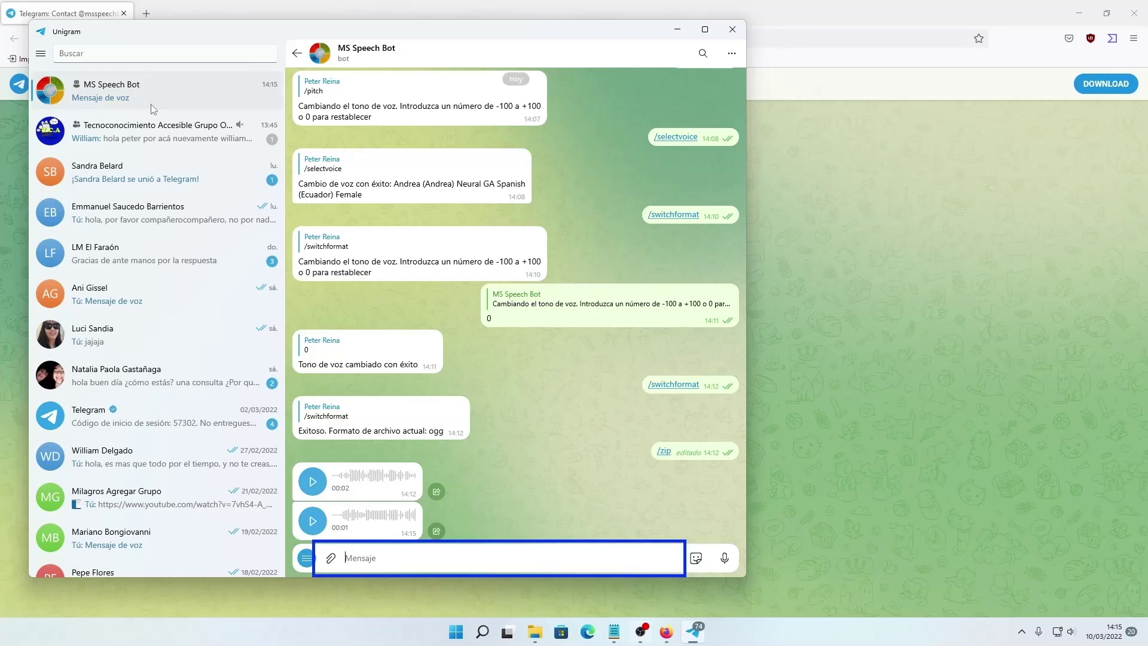
- Send /zip again to turn zip archive results back on, and go to the bot's reply
{"action": "type", "text": "/"}
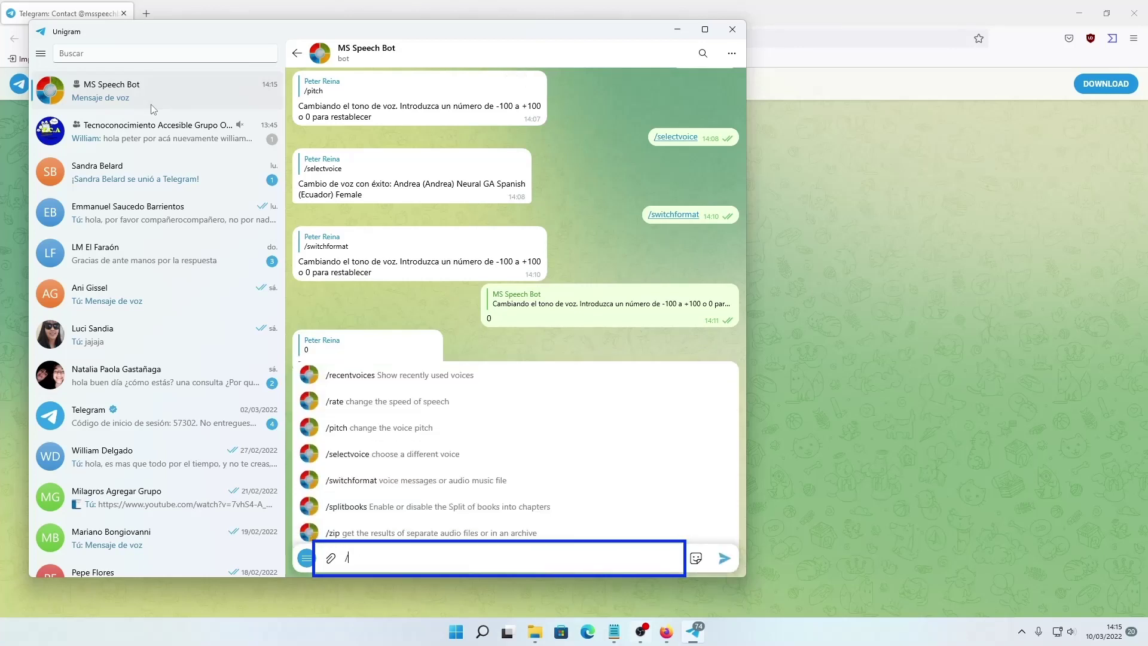
{"action": "type", "text": "zip"}
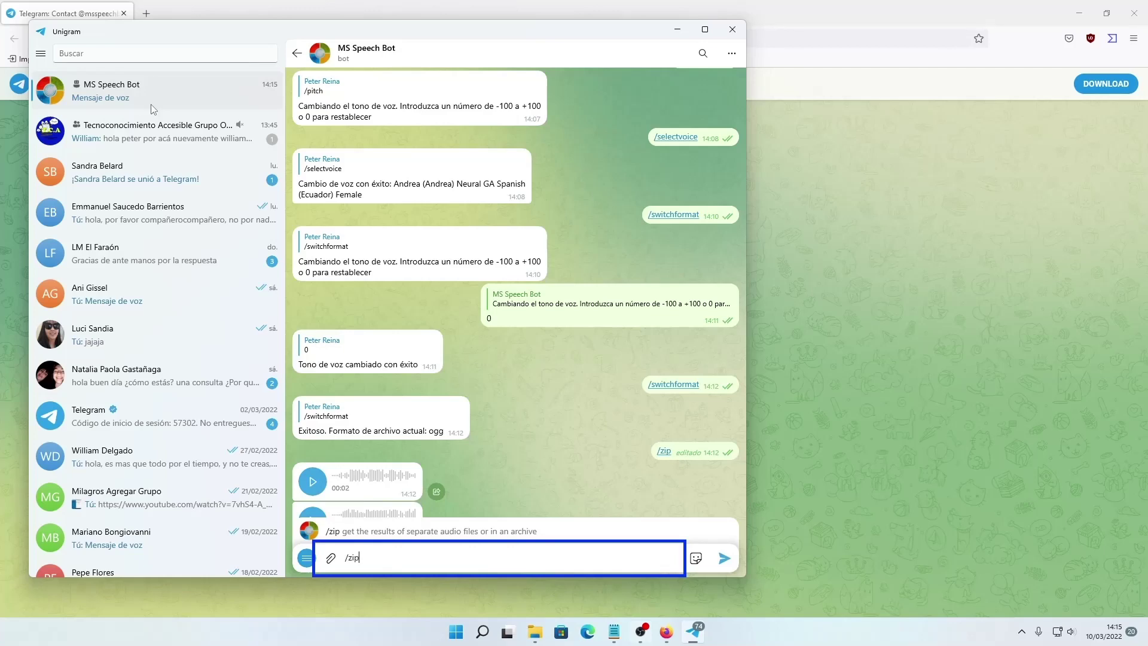
{"action": "key", "text": "Return"}
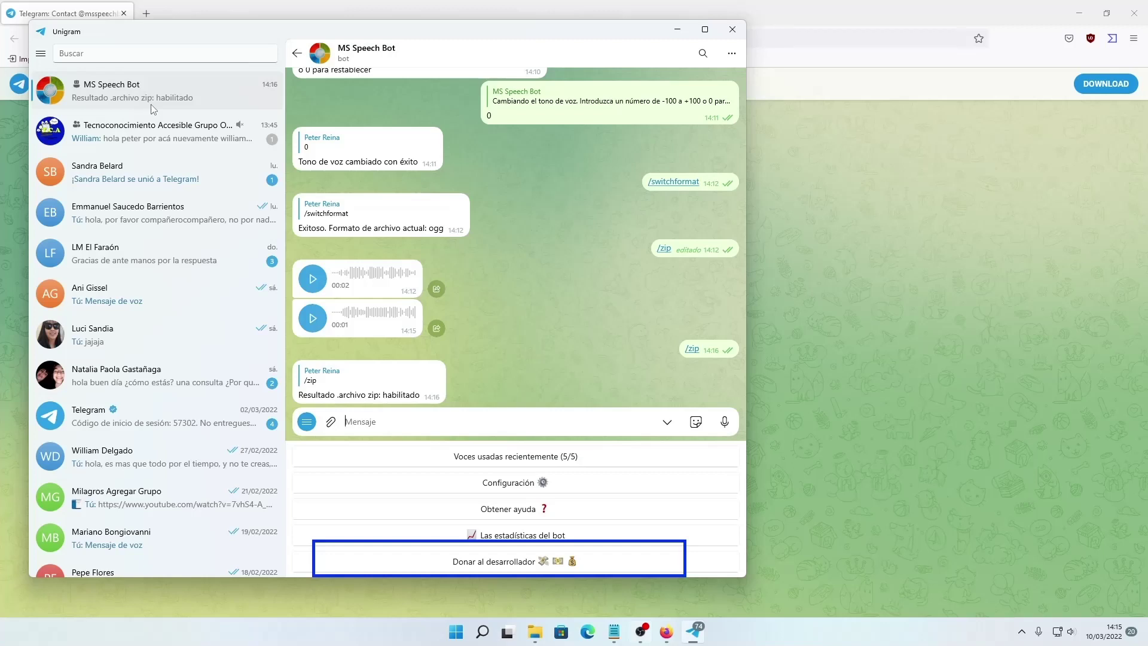
{"action": "key", "text": "shift+Tab"}
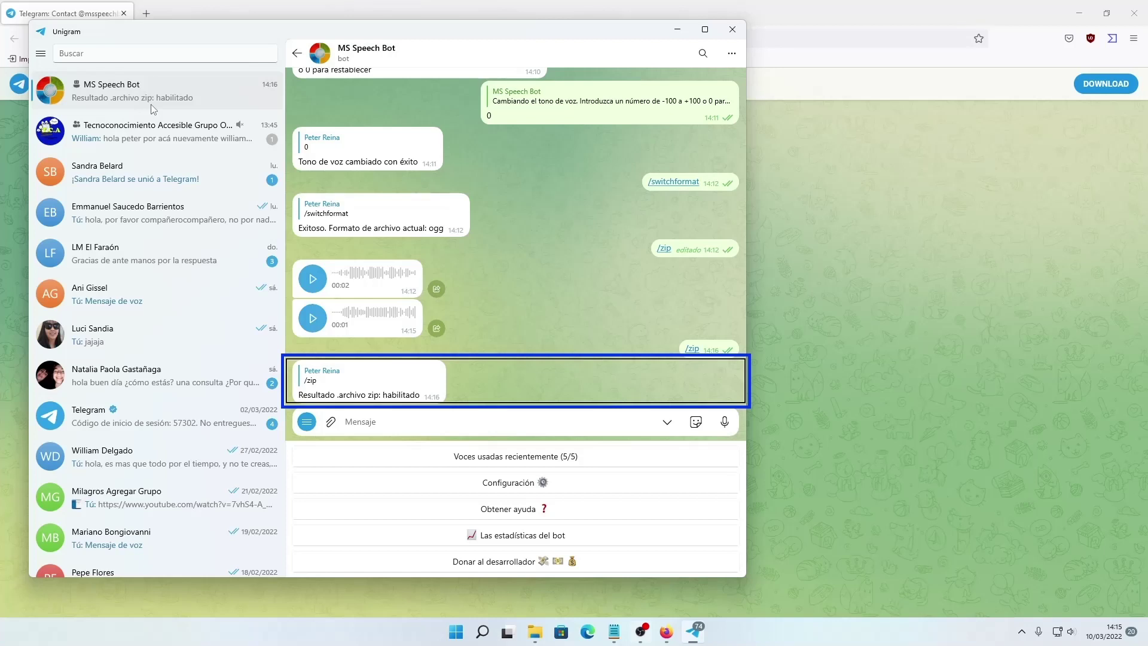
- Send the /splitbooks command to enable splitting books into chapters, and go to the bot's reply
{"action": "key", "text": "Tab"}
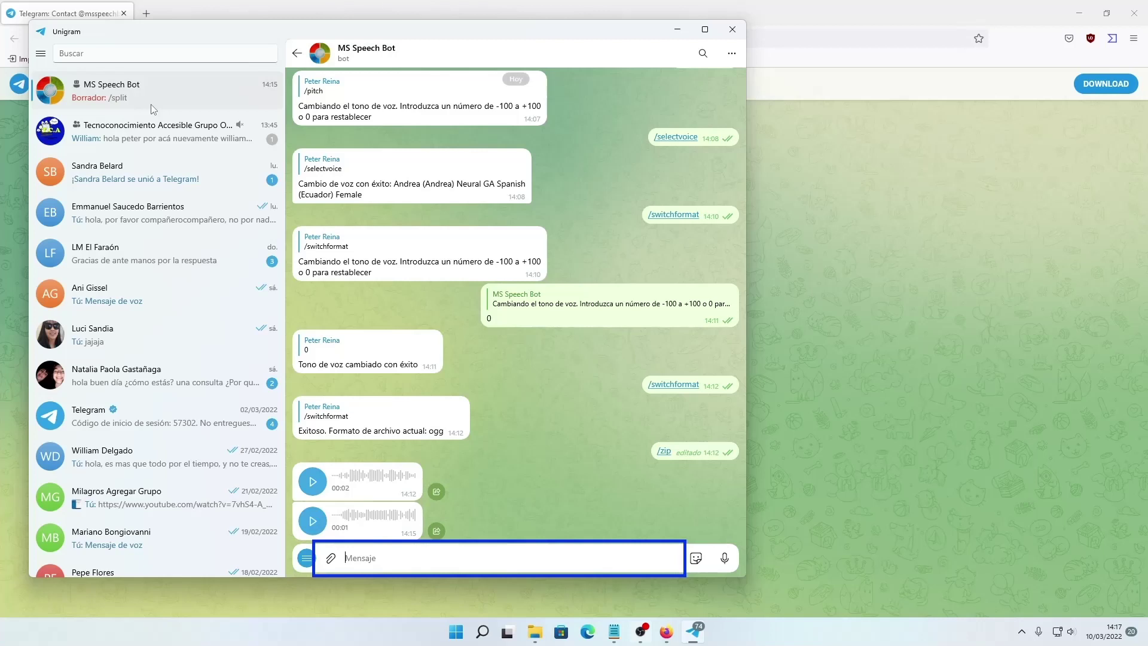
{"action": "type", "text": "/s"}
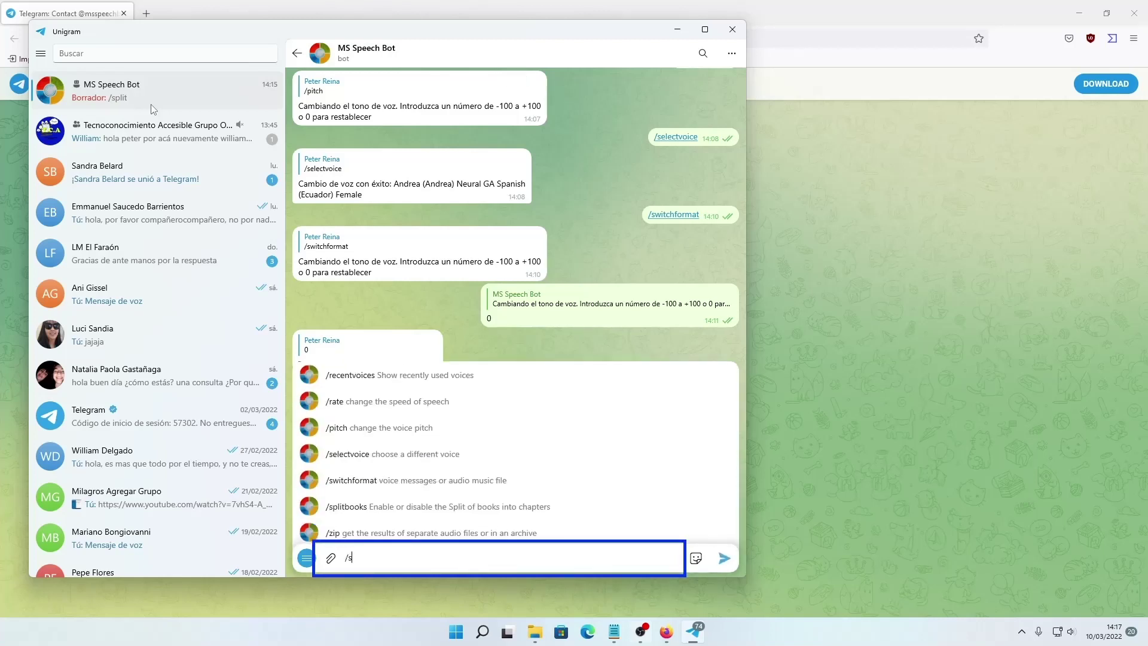
{"action": "type", "text": "plit"}
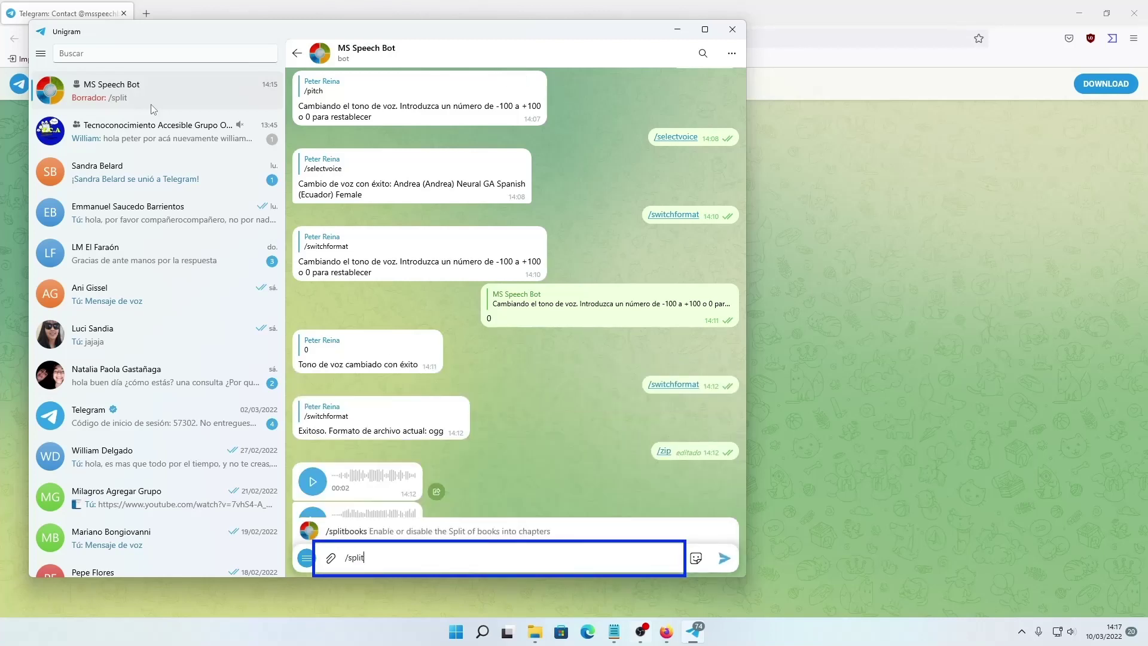
{"action": "type", "text": "books"}
{"action": "key", "text": "Home"}
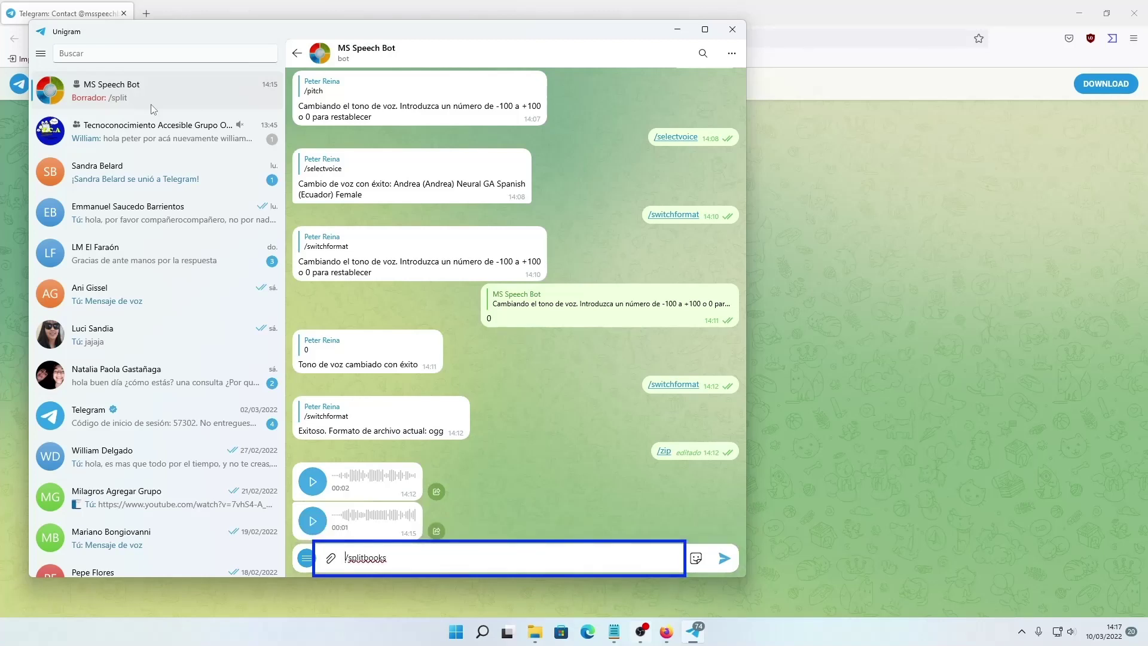
{"action": "key", "text": "Right"}
{"action": "key", "text": "Right"}
{"action": "key", "text": "Right"}
{"action": "key", "text": "Right"}
{"action": "key", "text": "Right"}
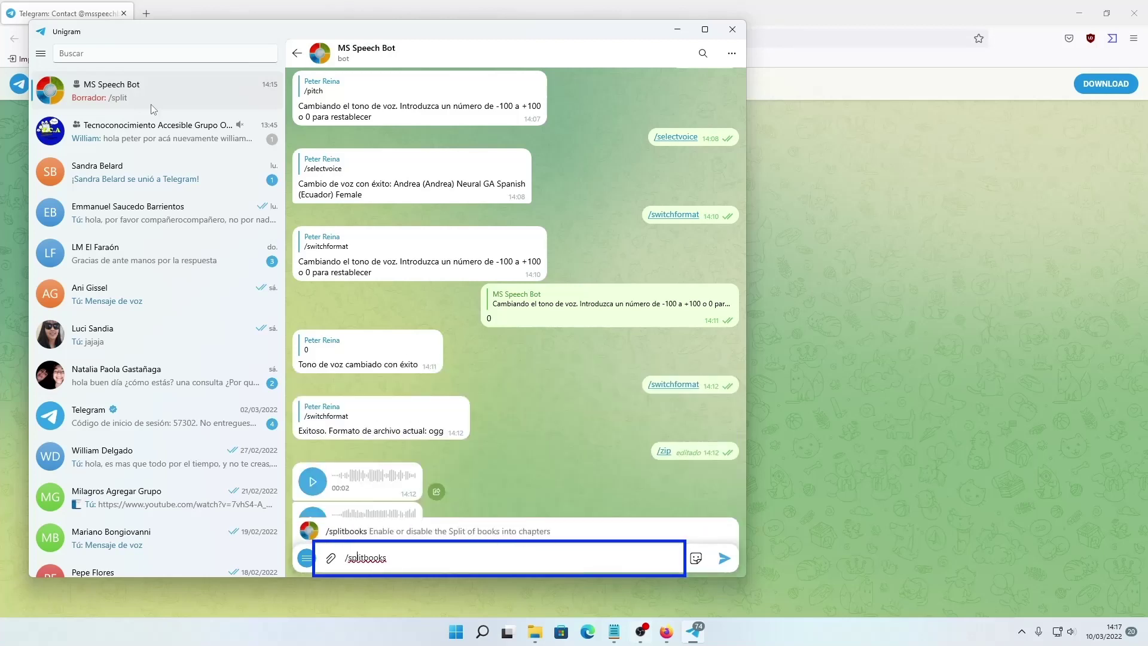
{"action": "key", "text": "Right"}
{"action": "key", "text": "Right"}
{"action": "key", "text": "Return"}
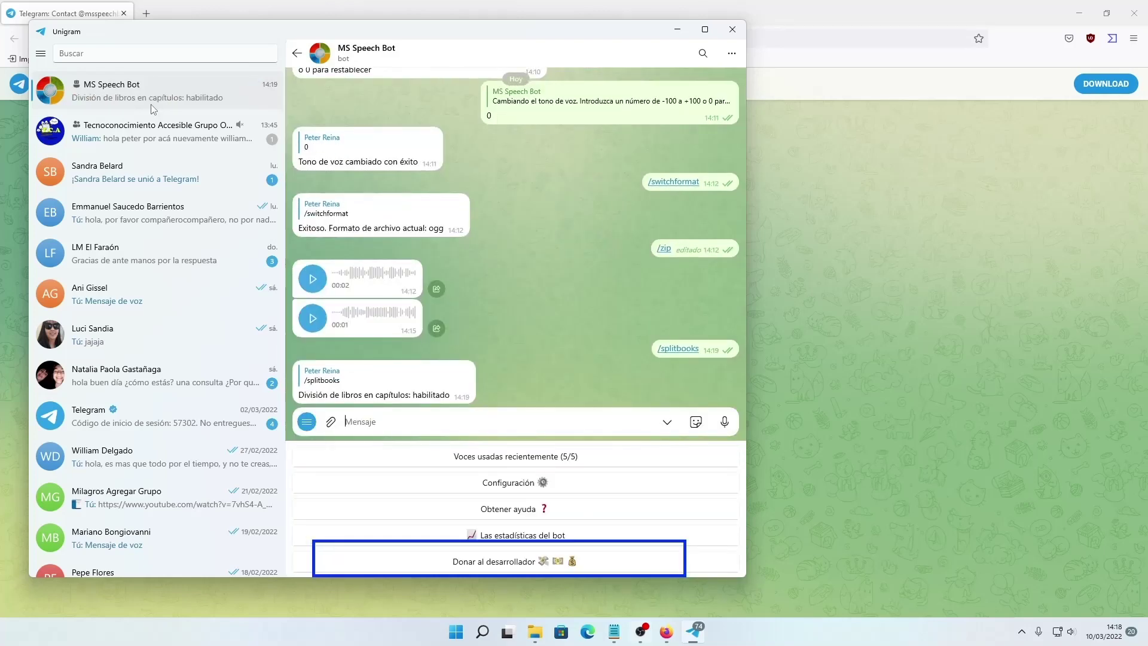
{"action": "key", "text": "shift+Tab"}
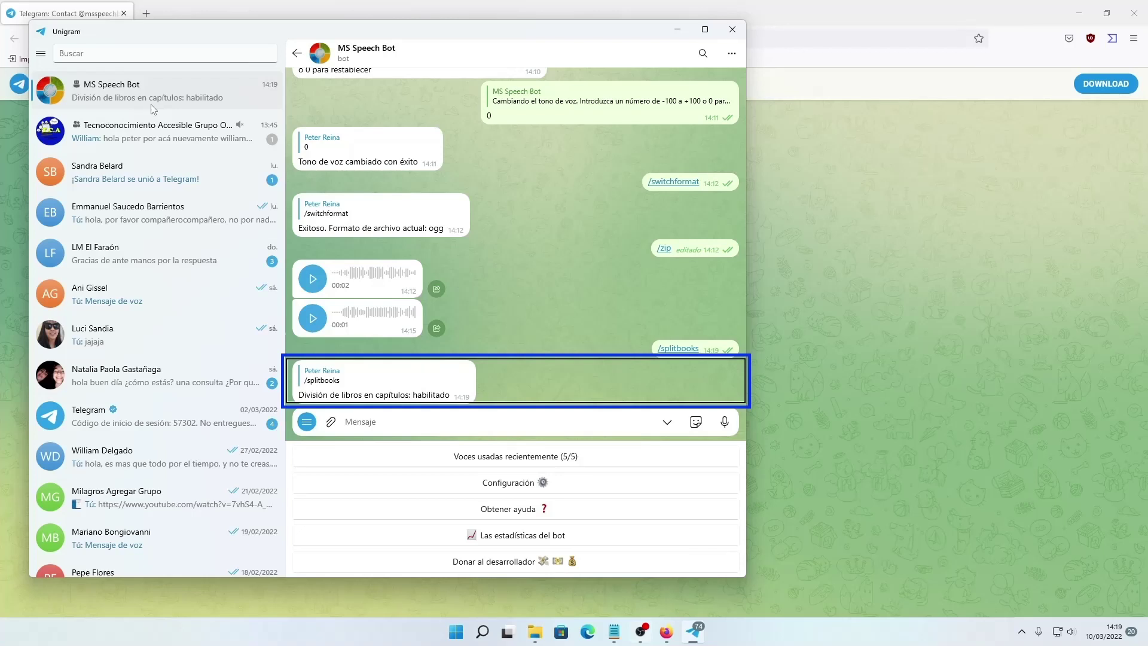
{"action": "type", "text": "e"}
{"action": "key", "text": "BackSpace"}
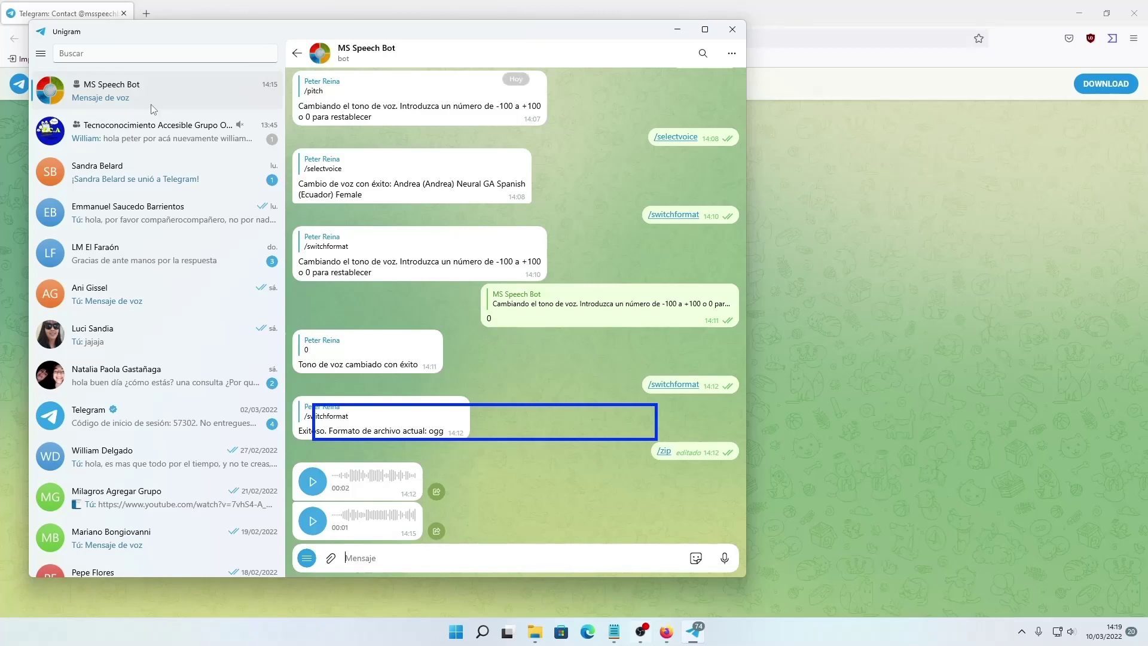
- Start a multi-voice message with the Tomas voice line "%Tomas:hola soy tomás y soy de argentina"
{"action": "type", "text": "%"}
{"action": "type", "text": "Tomas"}
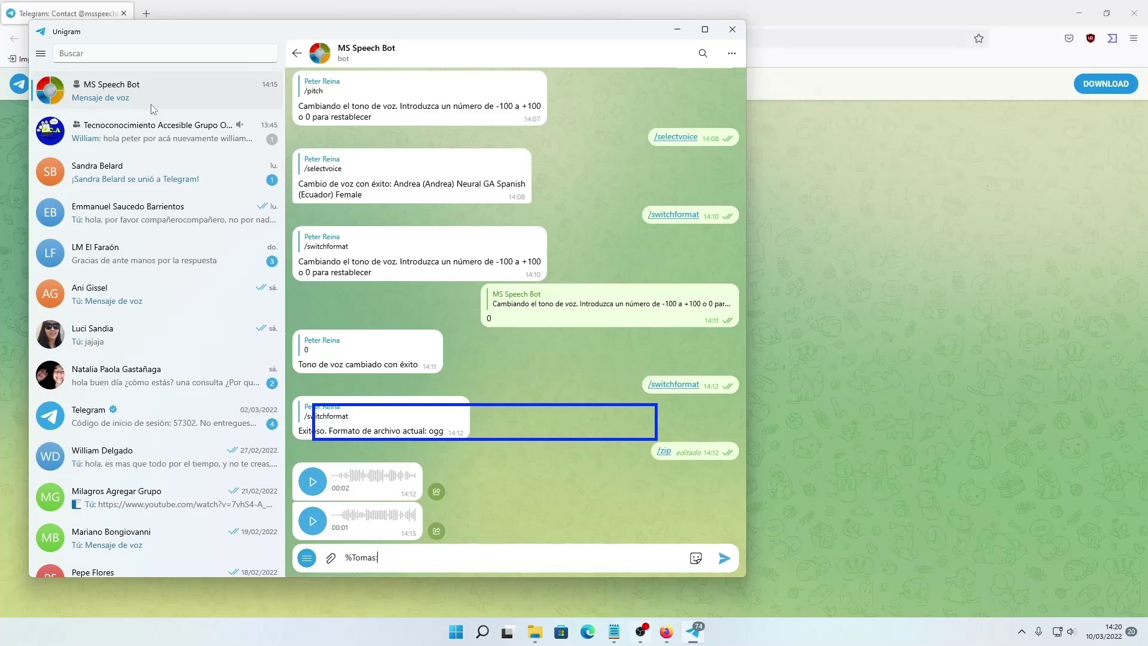
{"action": "type", "text": ":ho"}
{"action": "type", "text": "l"}
{"action": "key", "text": "BackSpace"}
{"action": "key", "text": "BackSpace"}
{"action": "type", "text": "ola soy tomás y soy de argentina"}
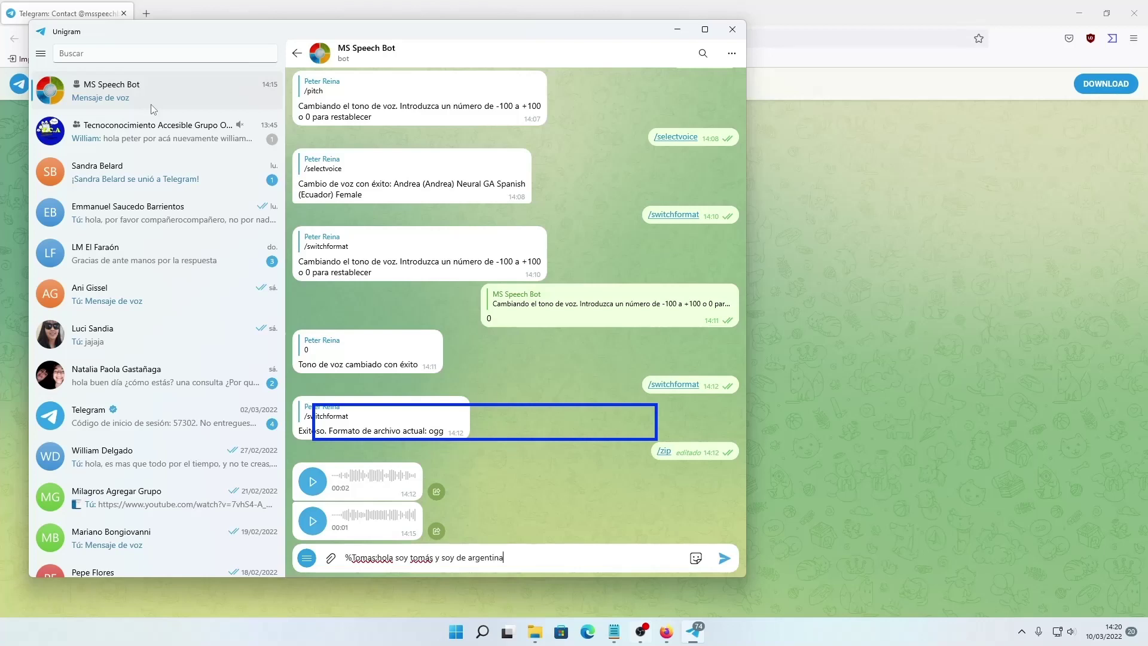
- Add the Salome voice line "%Salome:hola yo soy colombiana y me llamo salomé" to the message
{"action": "type", "text": "%"}
{"action": "type", "text": "Salome:hola yo soy  colombiana "}
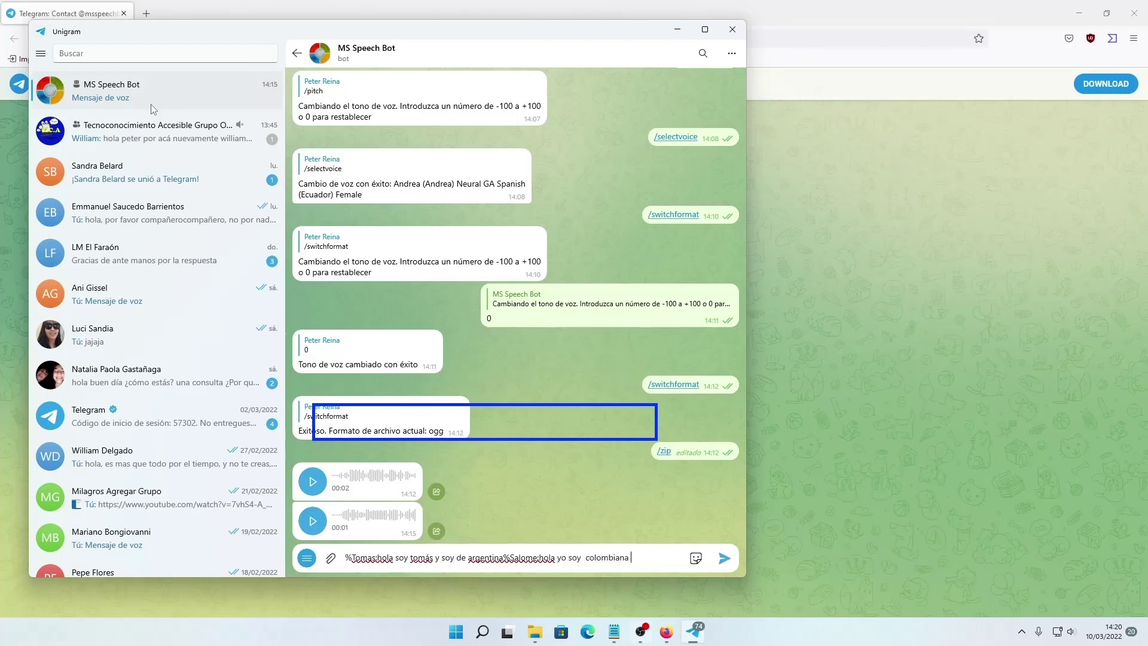
{"action": "type", "text": "y me llamo salomé"}
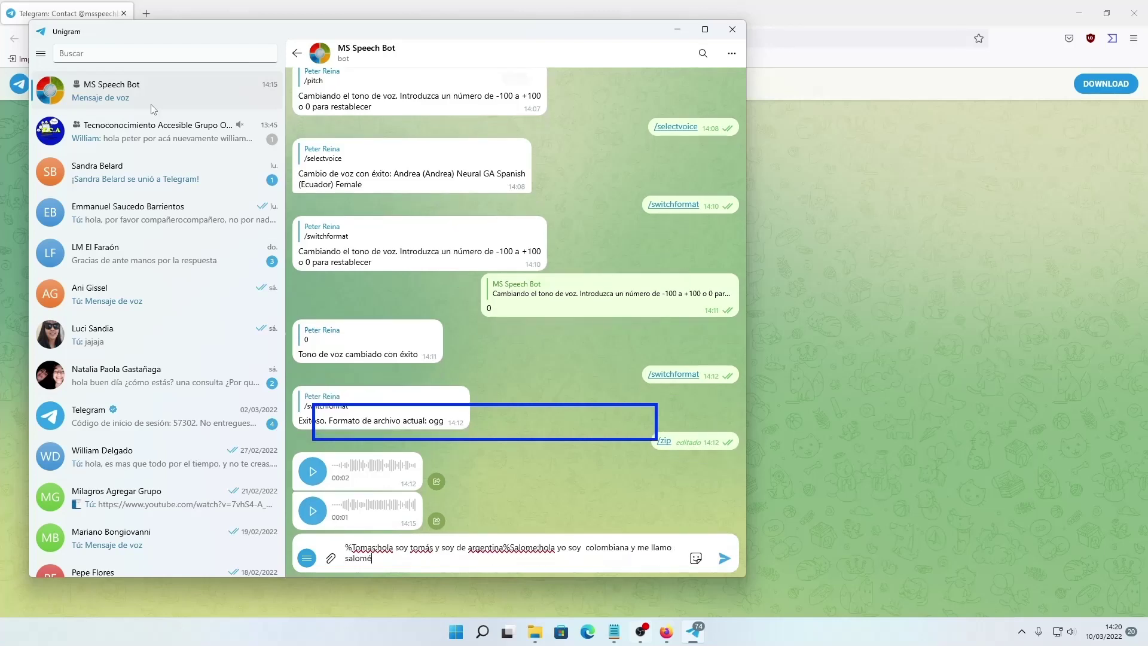
- Add "%Elena:yo soy elena, les mando un cordial saludo", send the multi-voice message, and go to the bot's reply
{"action": "type", "text": "%"}
{"action": "type", "text": "Elena:yo soy elena, les mand"}
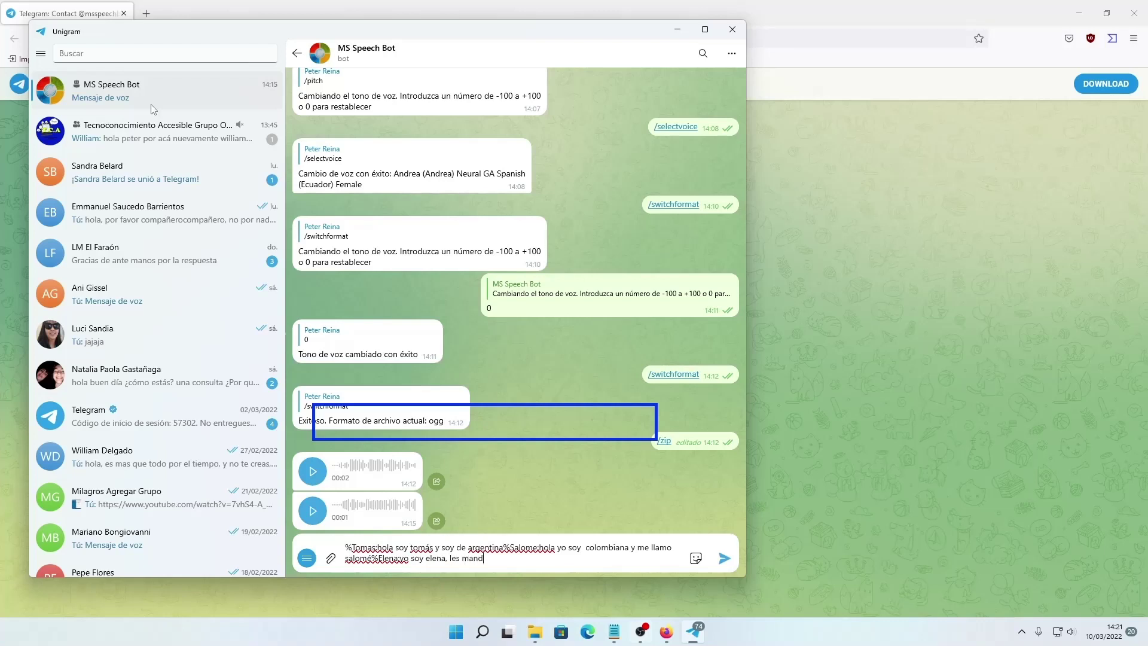
{"action": "type", "text": "o un cordial saludo"}
{"action": "key", "text": "Return"}
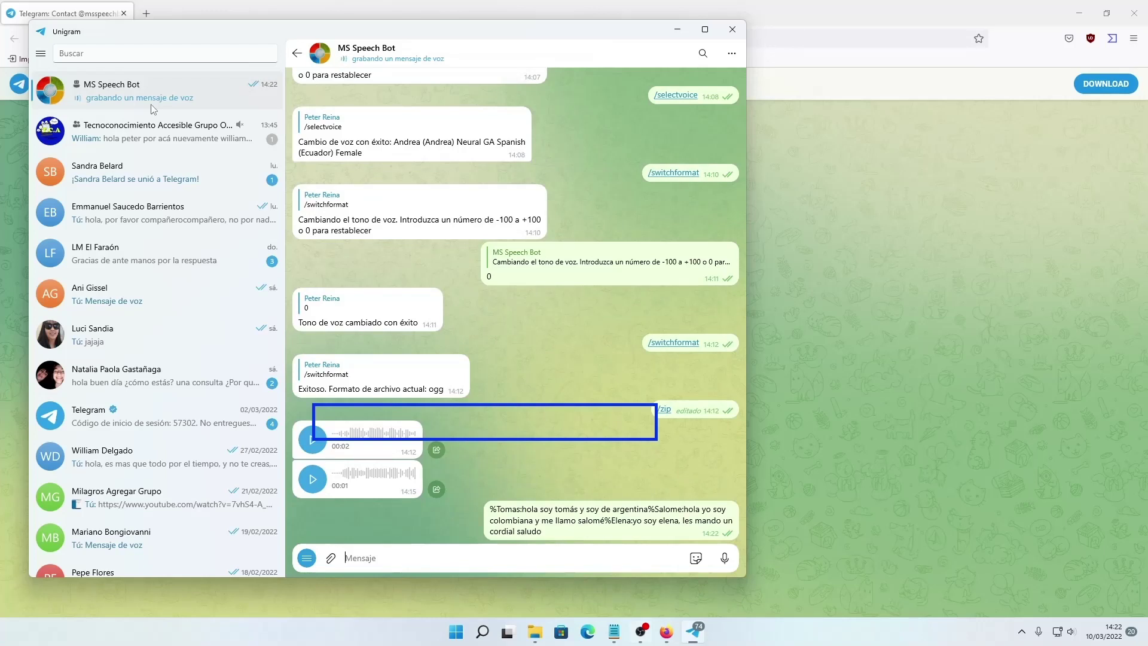
{"action": "key", "text": "shift+Tab"}
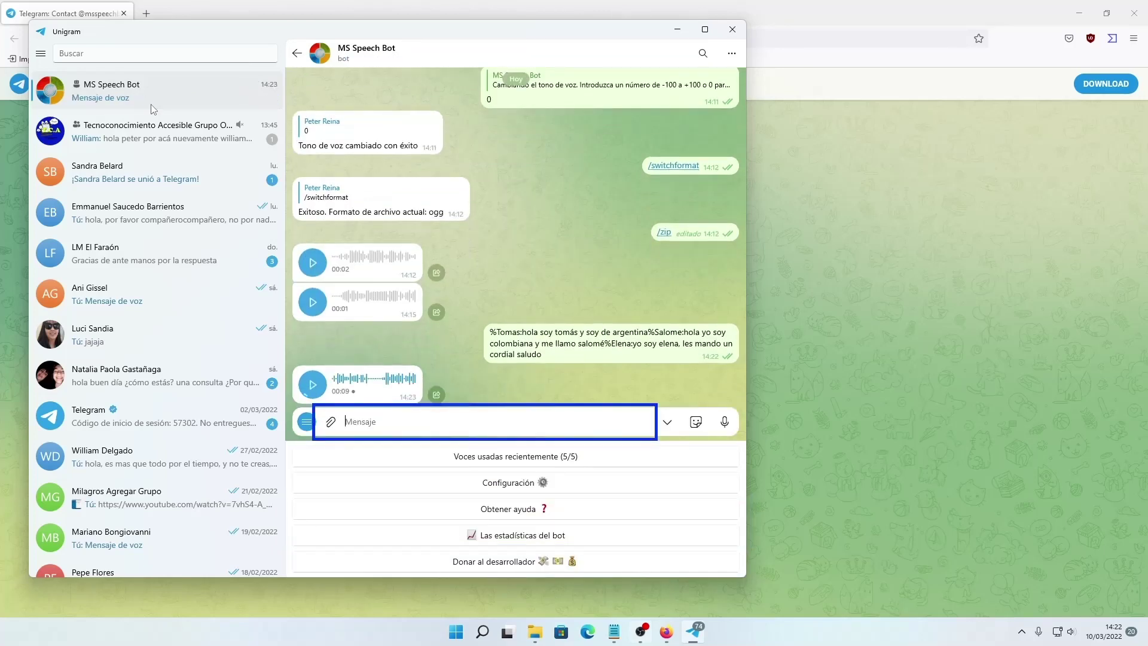
- Play the bot's voice reply to the multi-voice message and return to the empty message field
{"action": "key", "text": "shift+Tab"}
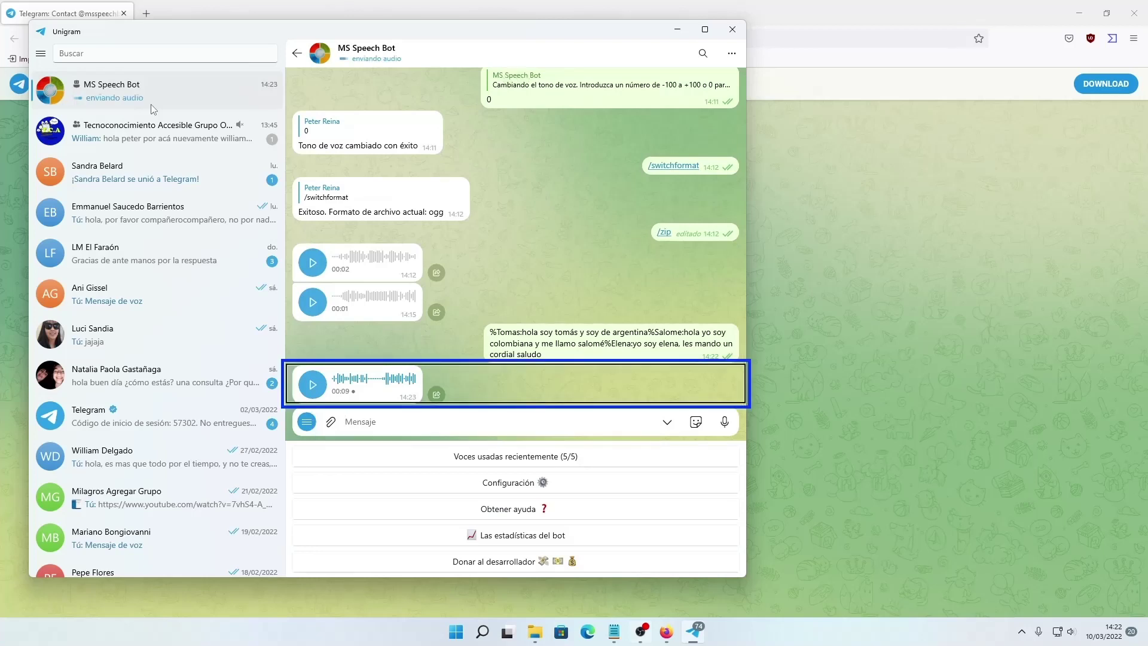
{"action": "key", "text": "Return"}
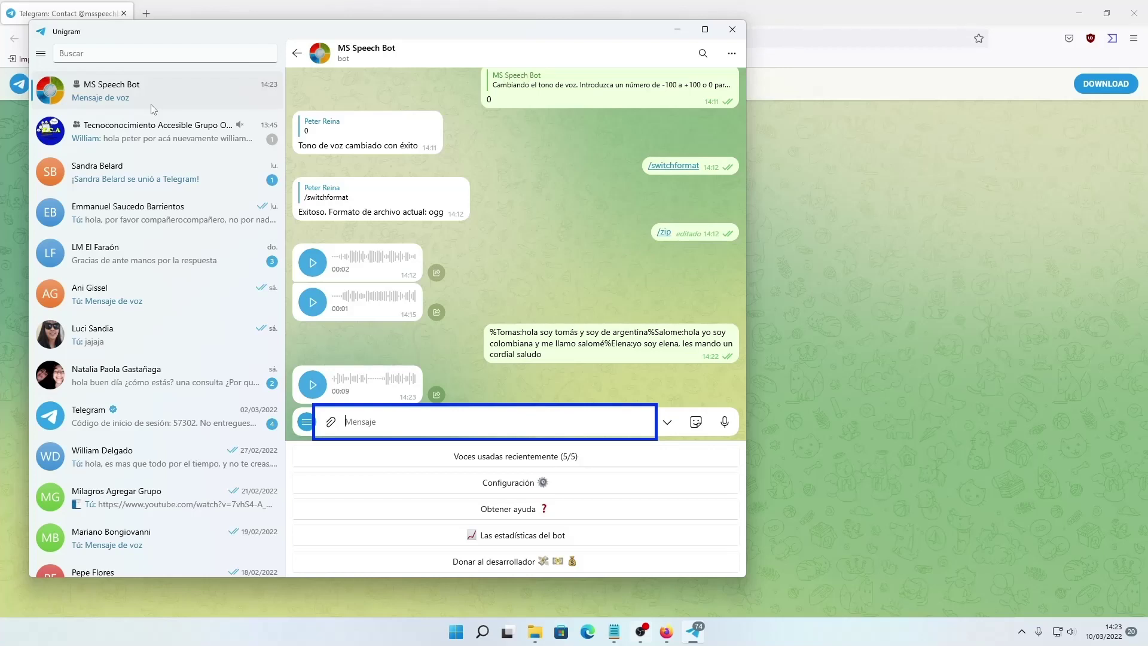
{"action": "type", "text": "e"}
{"action": "key", "text": "BackSpace"}
- Switch to File Explorer and open the AVENTURA folder inside libros on the TRASTERO (D:) drive
{"action": "key", "text": "super+e"}
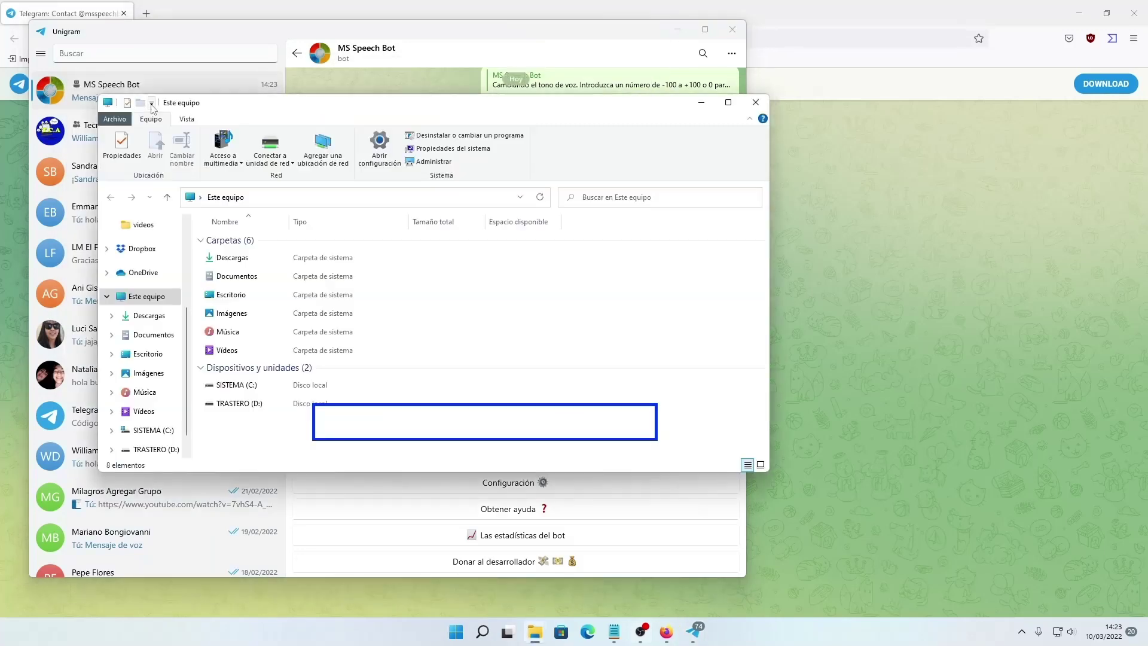
{"action": "key", "text": "End"}
{"action": "key", "text": "Return"}
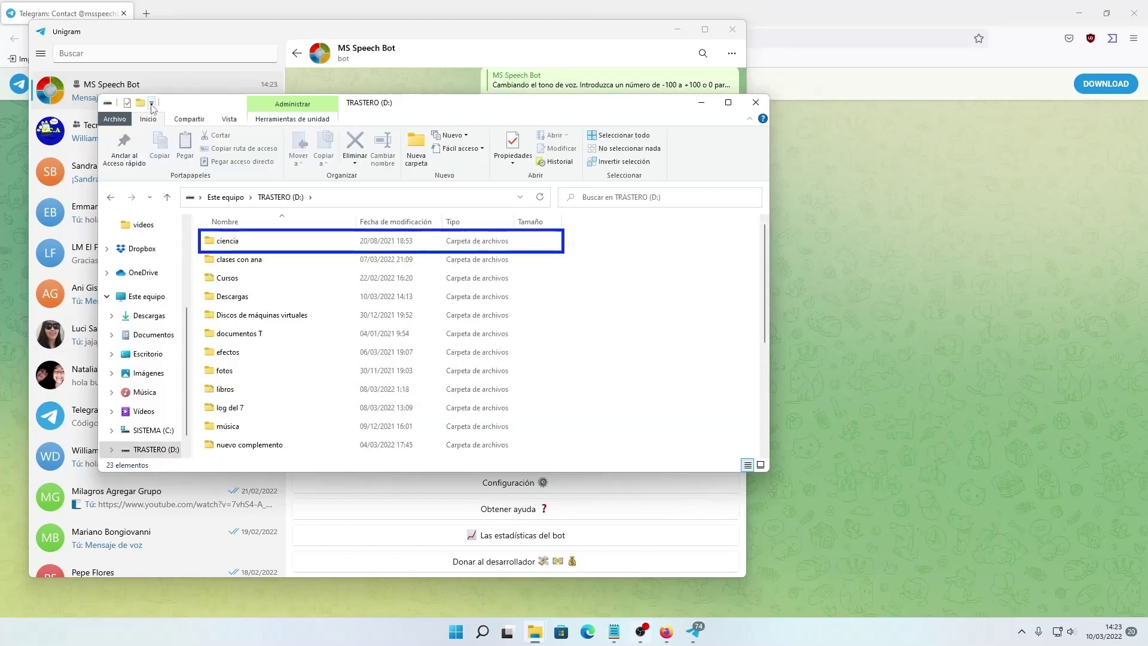
{"action": "key", "text": "Return"}
{"action": "key", "text": "j"}
{"action": "key", "text": "Home"}
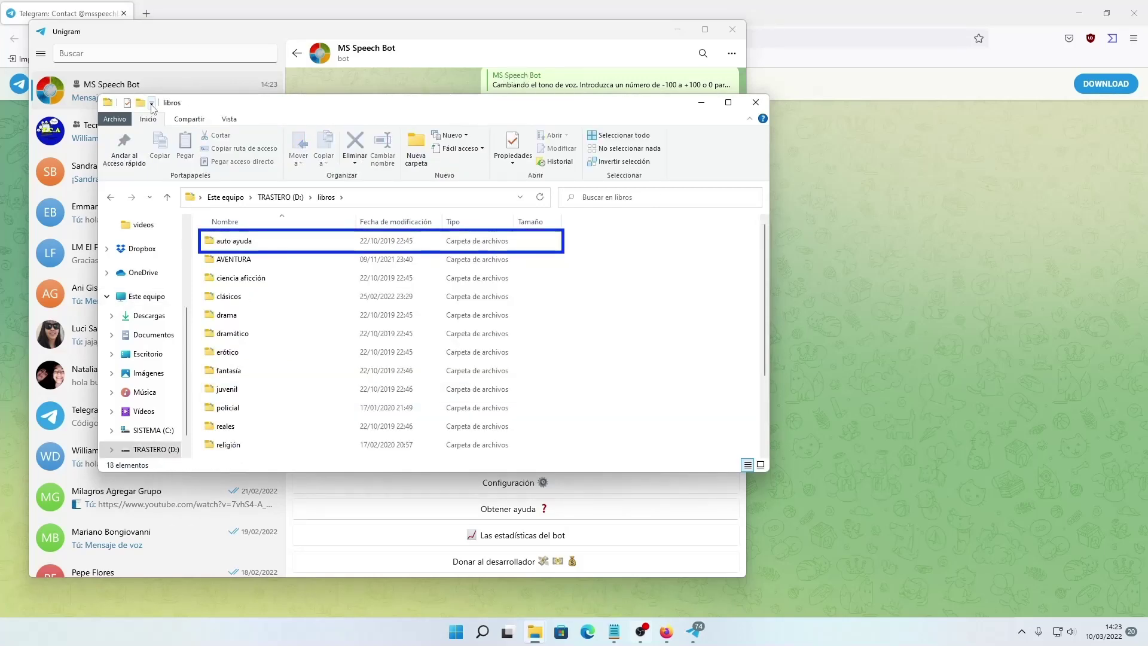
{"action": "key", "text": "Down"}
{"action": "key", "text": "Return"}
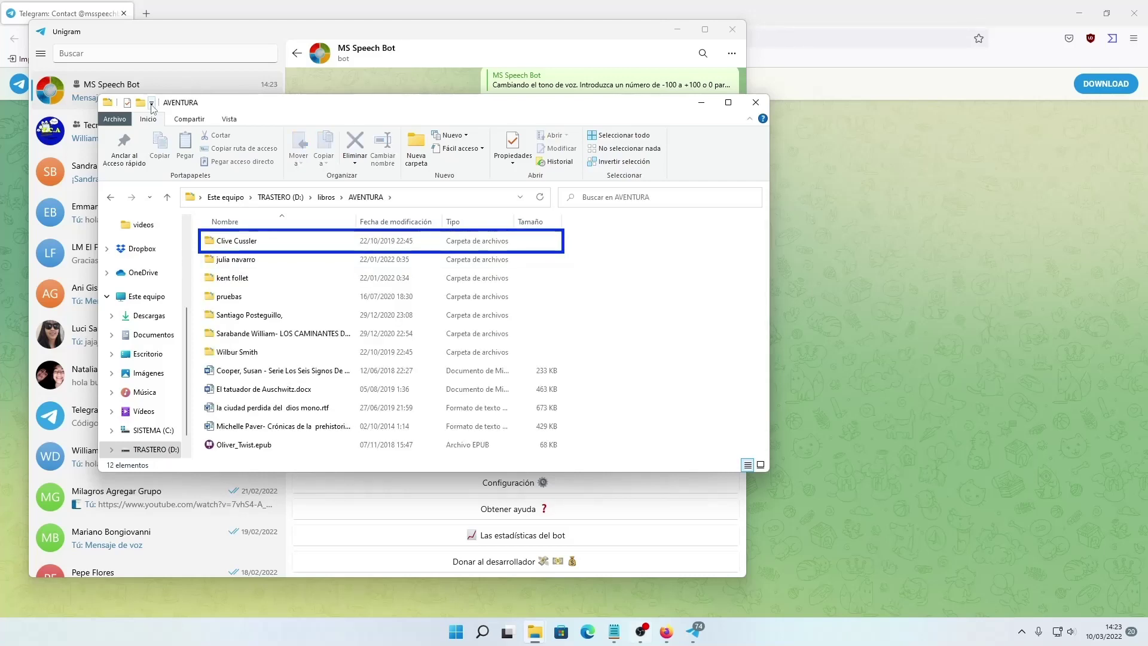
- Open the pruebas folder within AVENTURA and go into its libros pdf subfolder
{"action": "key", "text": "Down"}
{"action": "key", "text": "Down"}
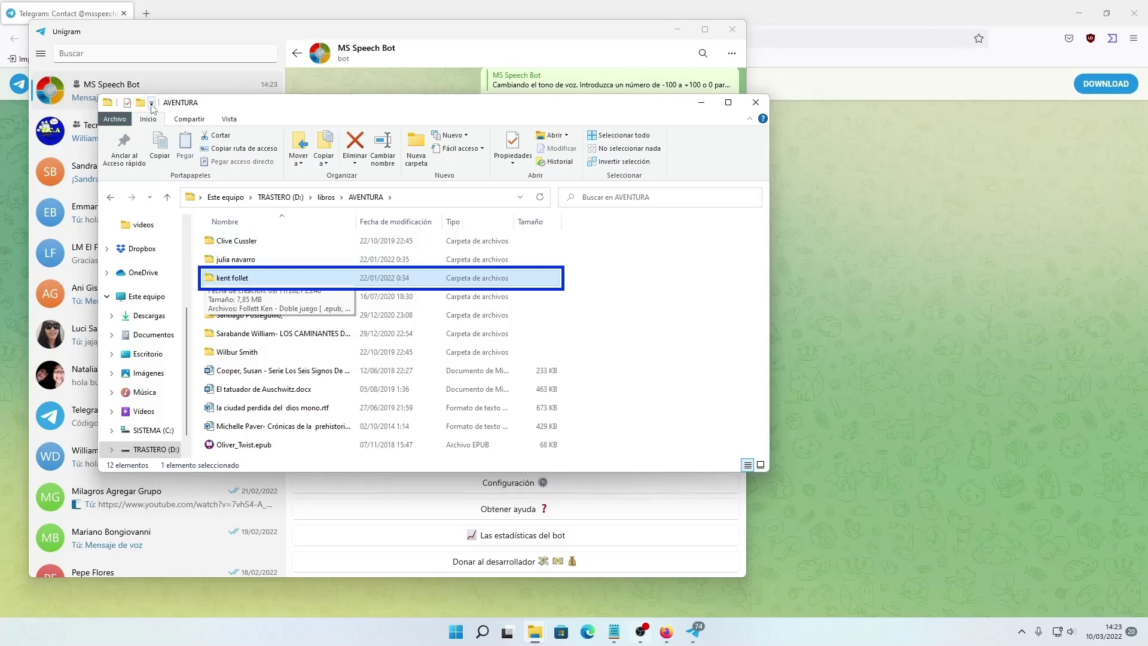
{"action": "key", "text": "Down"}
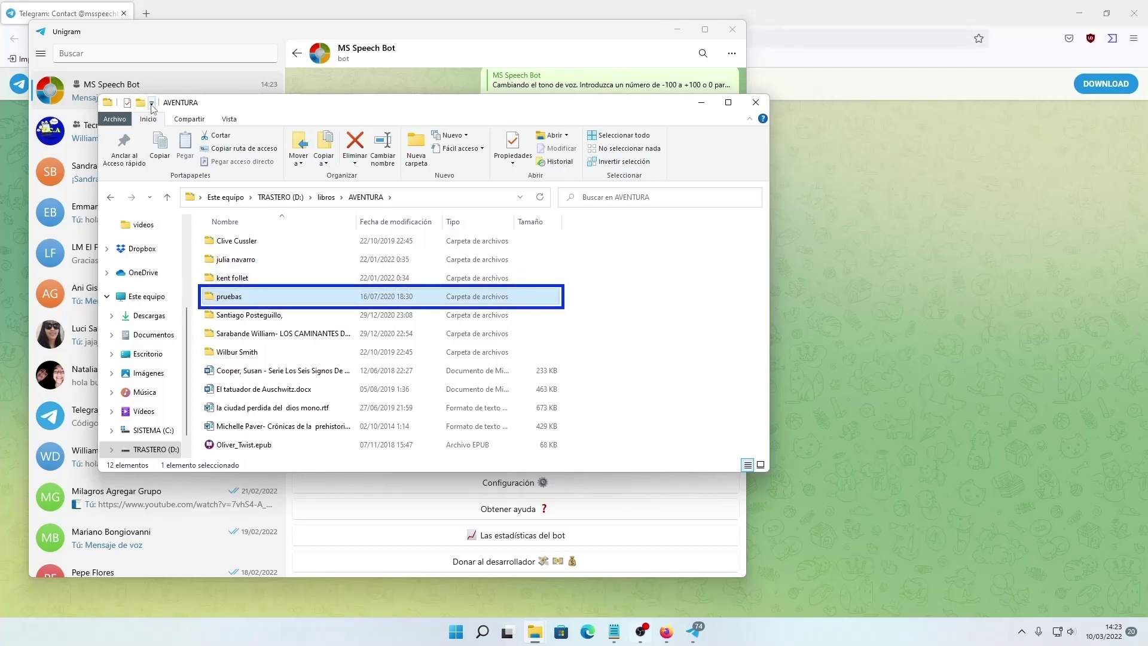
{"action": "key", "text": "Return"}
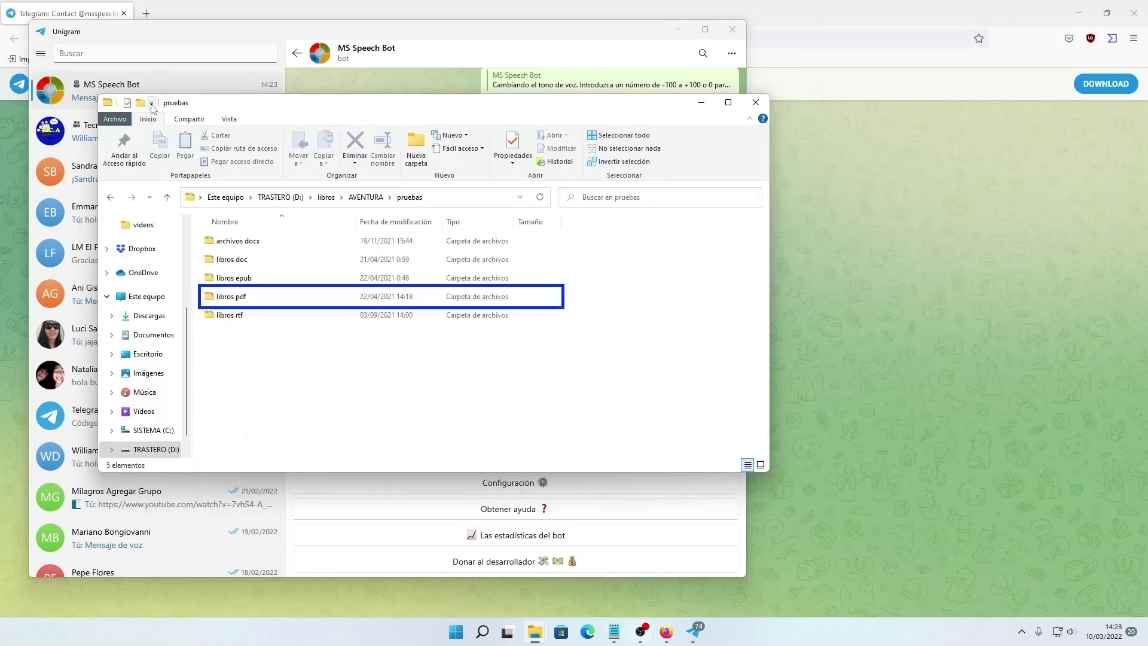
{"action": "key", "text": "Down"}
{"action": "key", "text": "Down"}
{"action": "key", "text": "Down"}
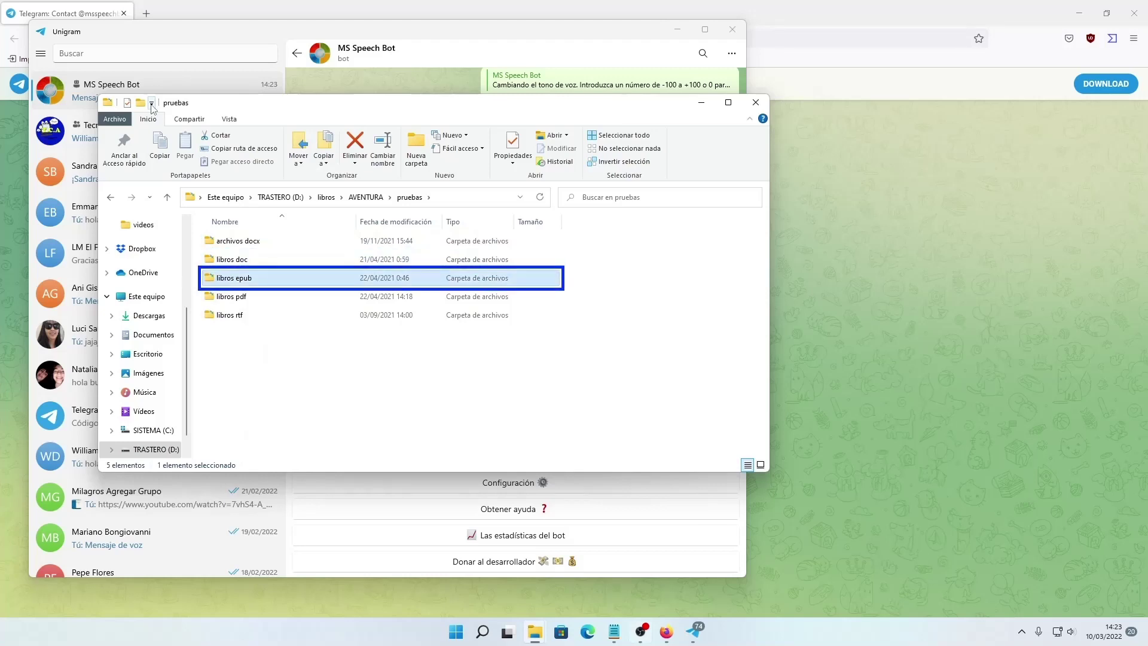
{"action": "key", "text": "Down"}
{"action": "key", "text": "Return"}
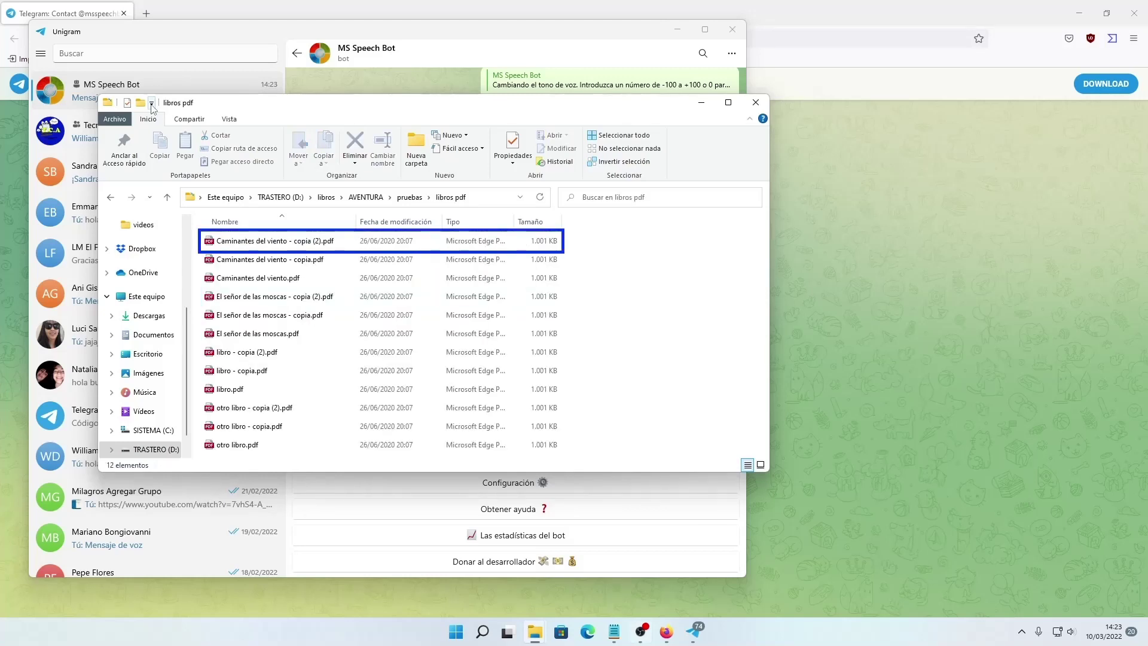
- Copy "Caminantes del viento - copia.pdf", close File Explorer, and send the file to MS Speech Bot in the Unigram chat
{"action": "key", "text": "Down"}
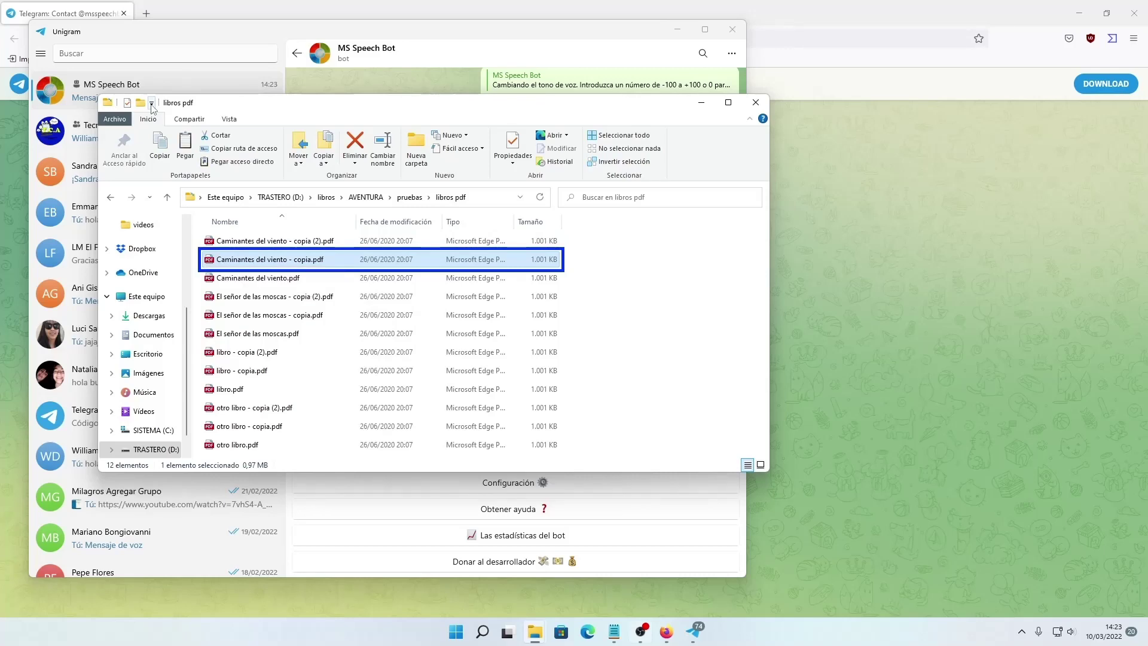
{"action": "key", "text": "alt+F4"}
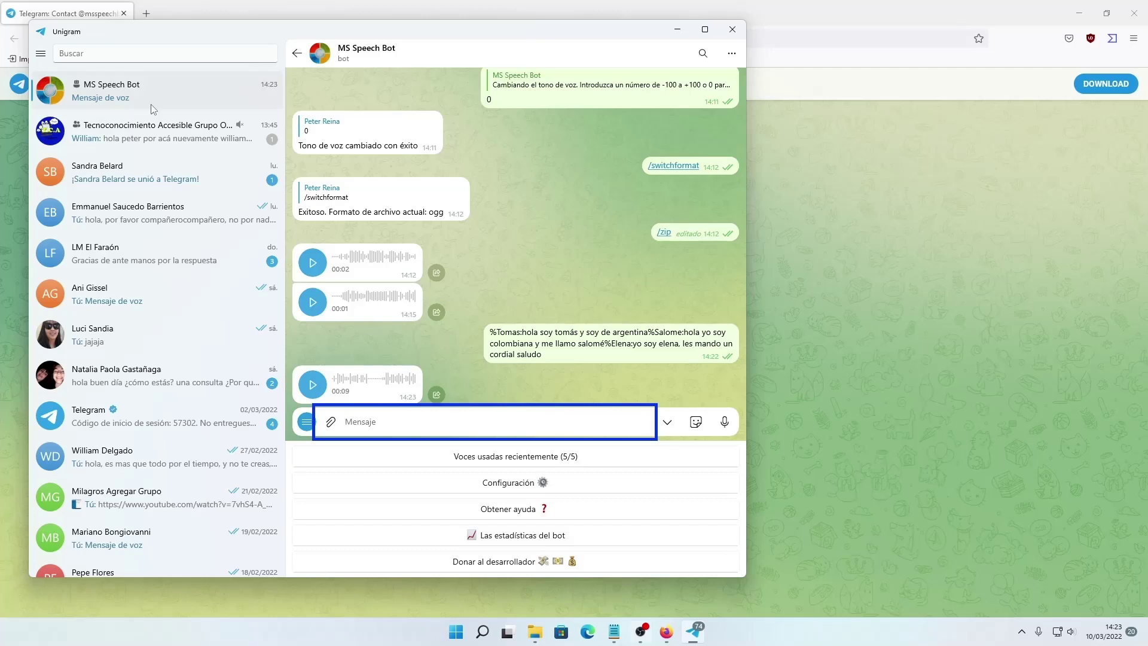
{"action": "key", "text": "ctrl+v"}
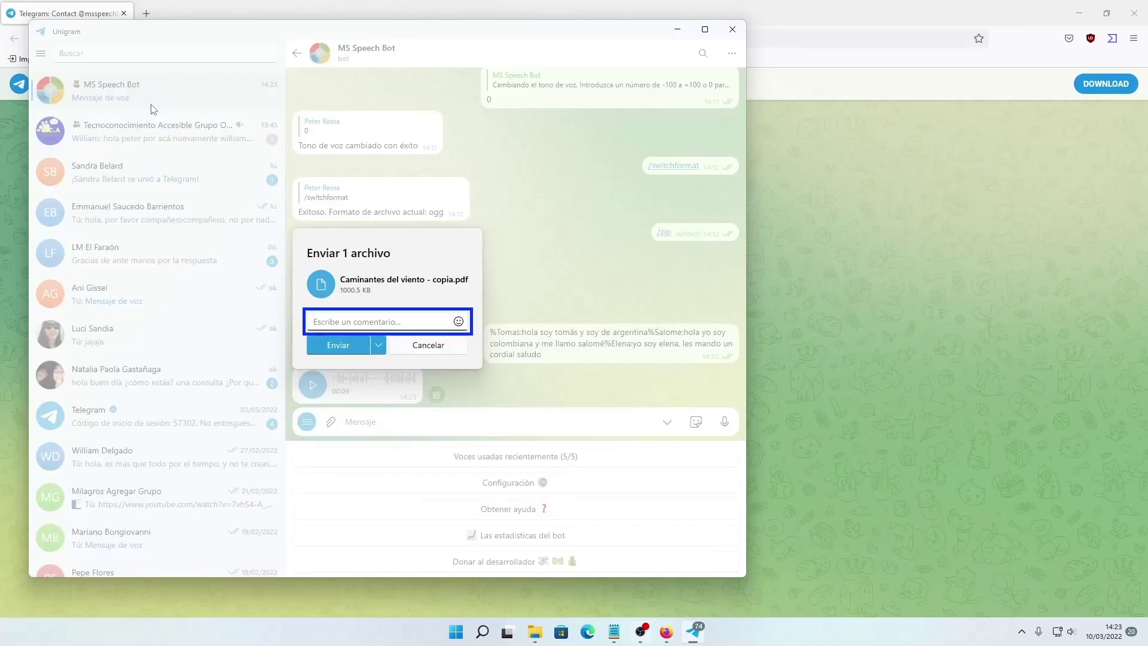
{"action": "key", "text": "Return"}
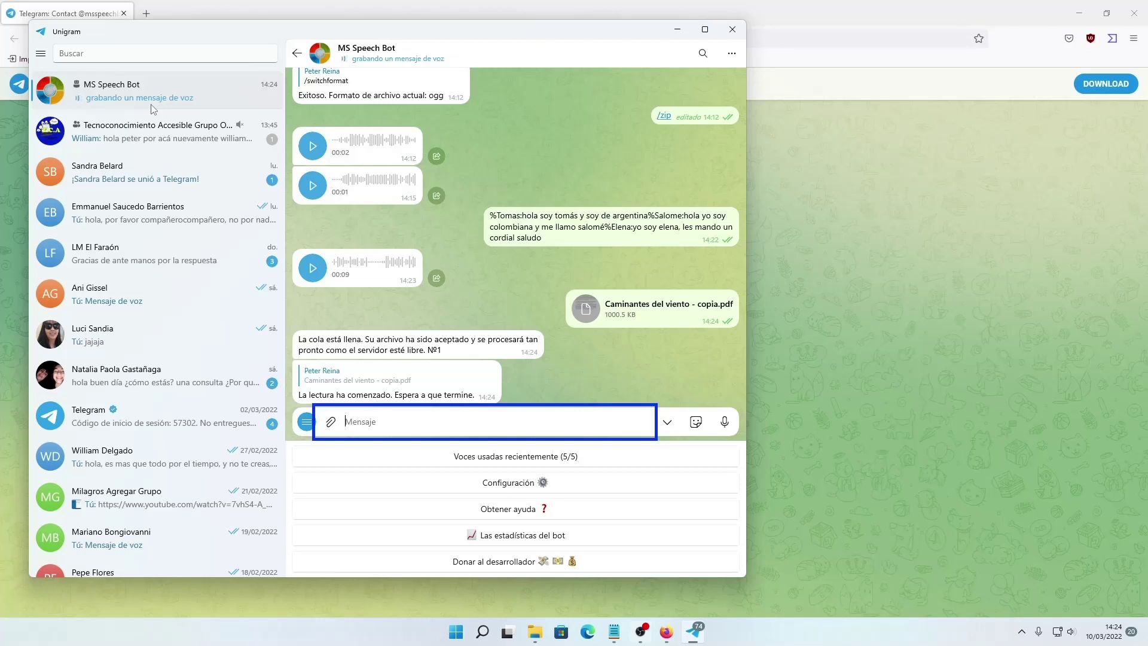
- Read the bot's replies about the queue and the conversion progress of the sent PDF
{"action": "key", "text": "shift+Tab"}
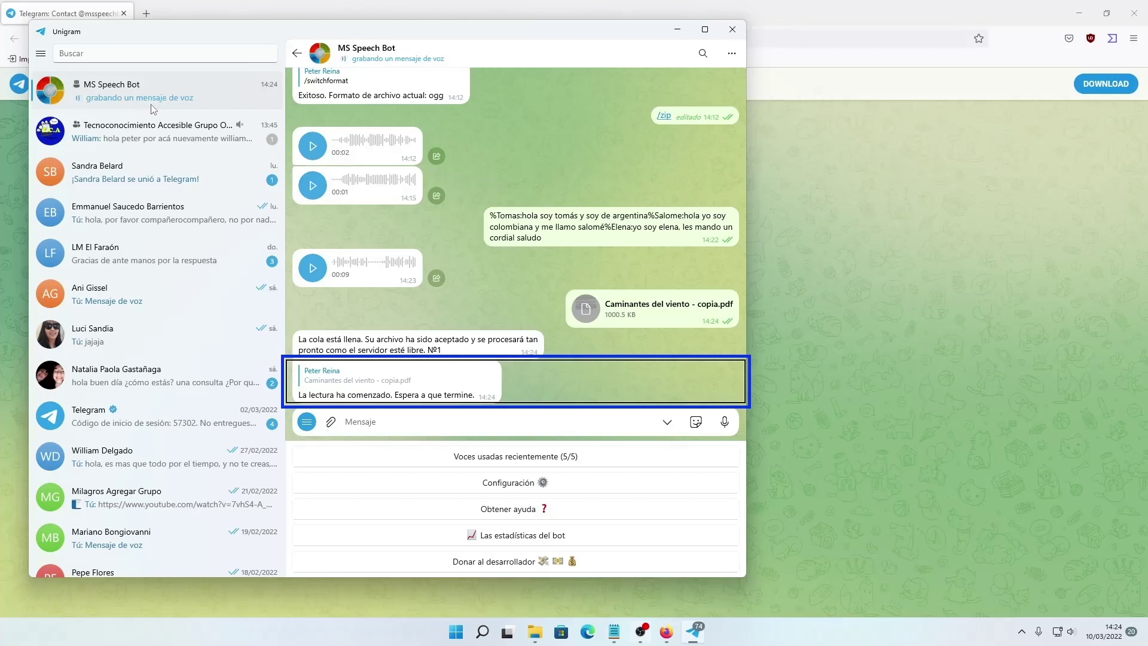
{"action": "key", "text": "Up"}
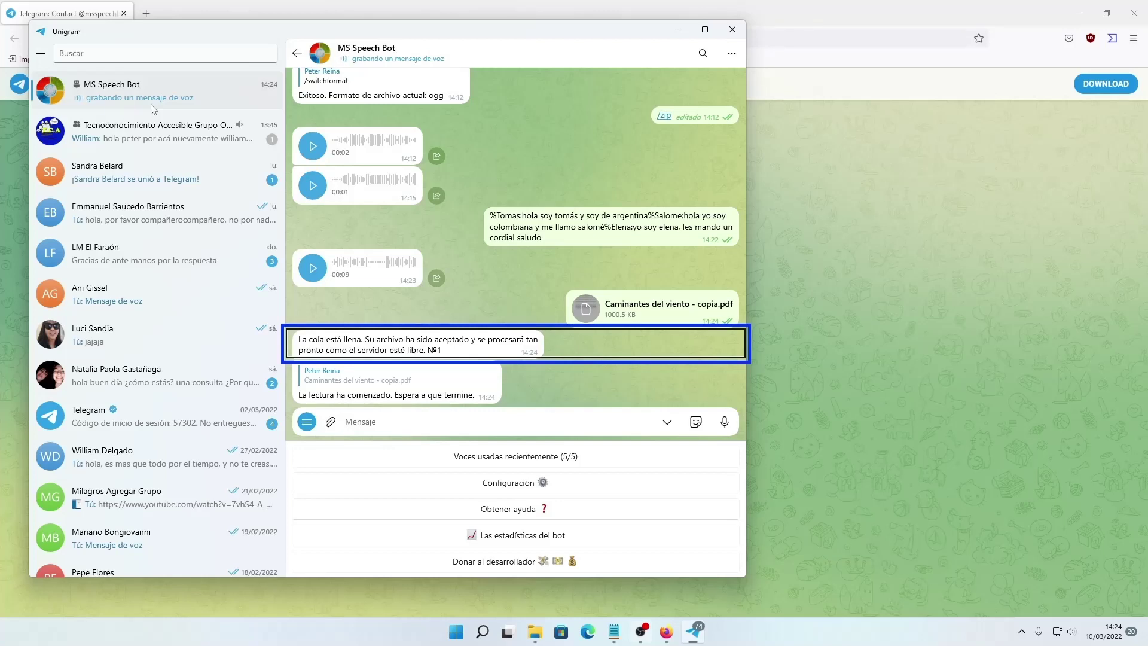
{"action": "key", "text": "Tab"}
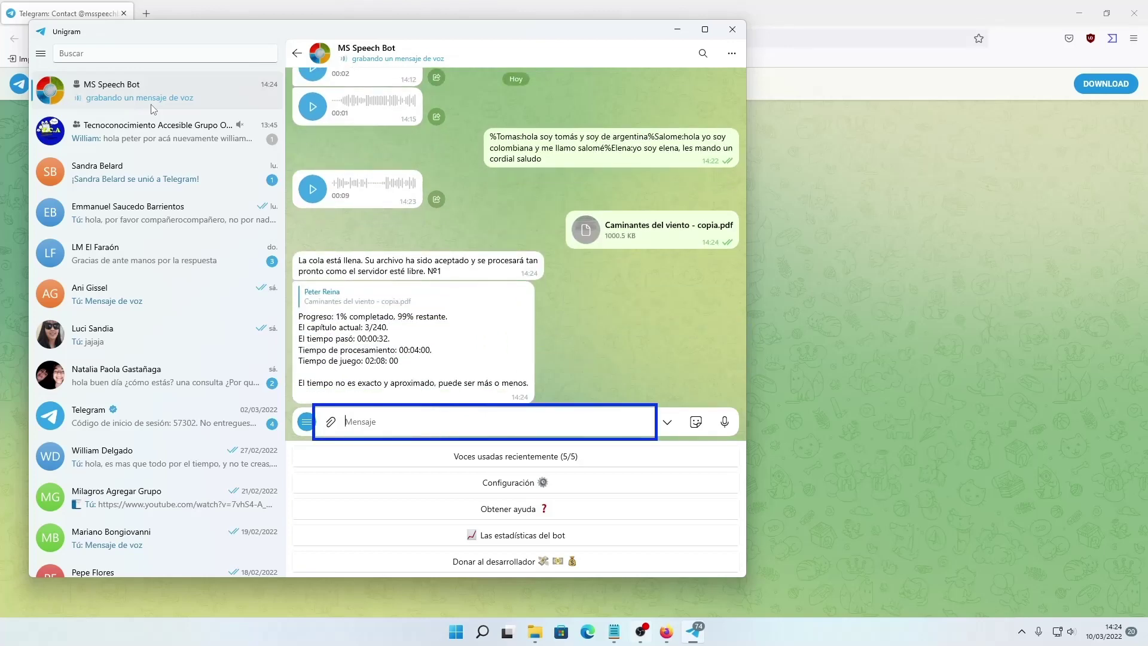
{"action": "key", "text": "shift+Tab"}
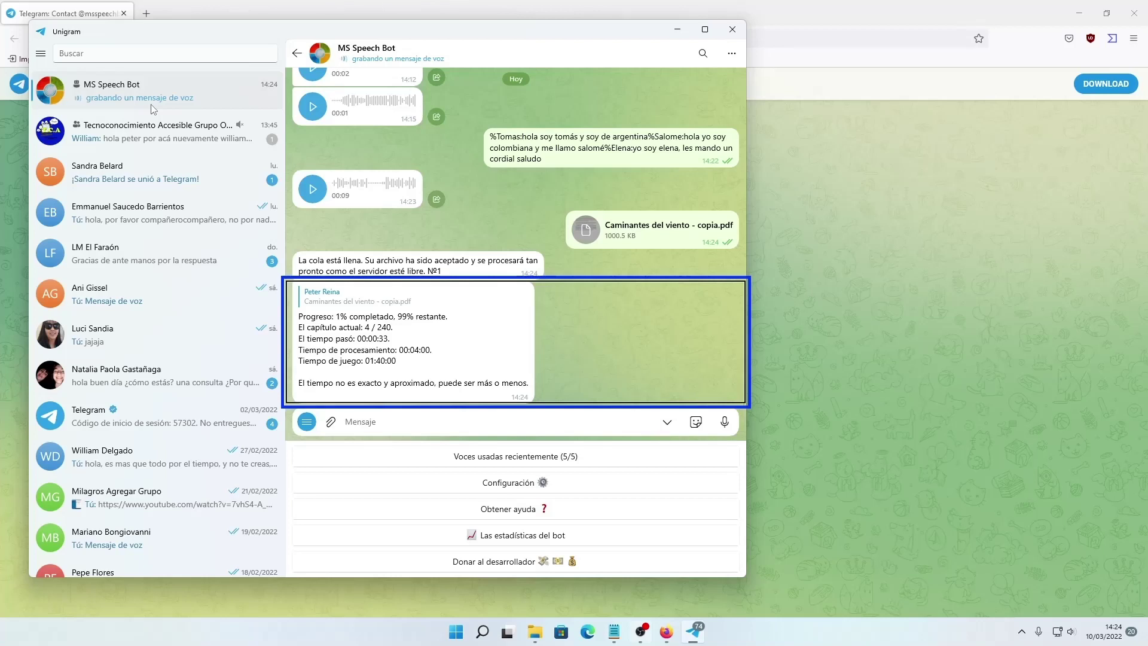
{"action": "key", "text": "Tab"}
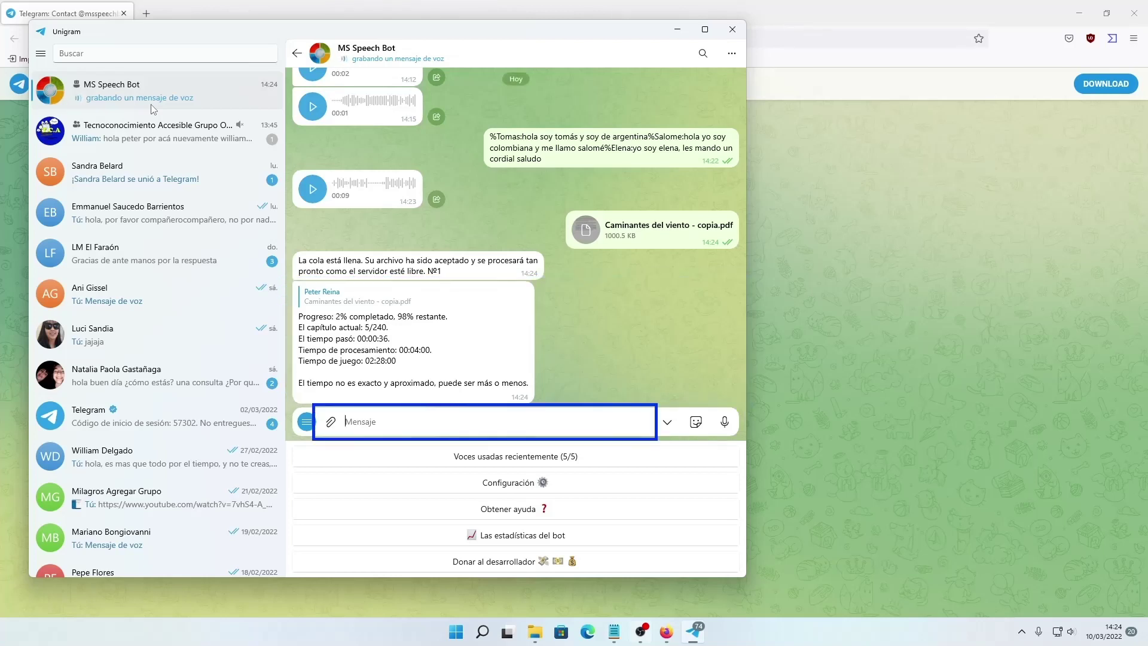